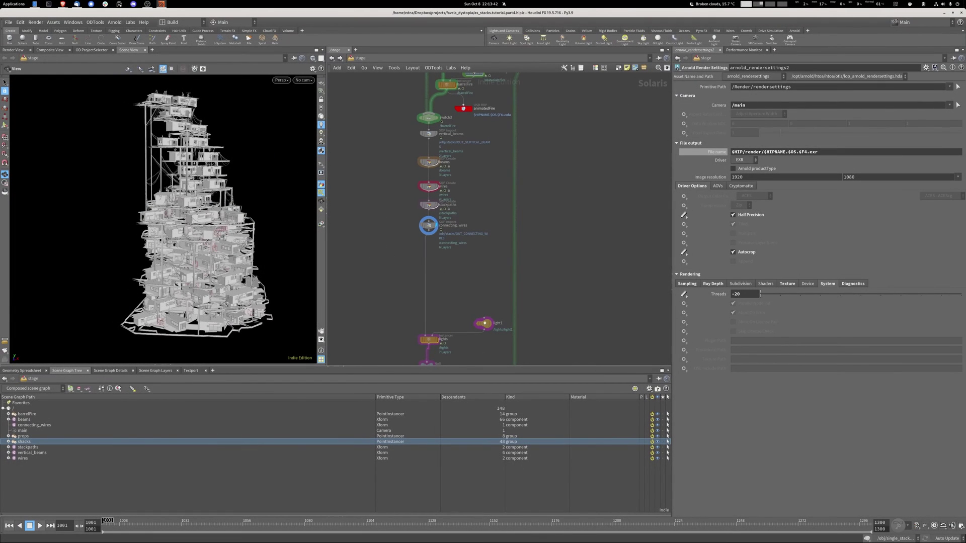
# - Survey the stage network from the scene-building nodes down to the render stage area and back up to the camera imports
pyautogui.scroll(-8, 503, 143)
pyautogui.scroll(2, 537, 173)
pyautogui.moveTo(537, 174); pyautogui.dragTo(541, 76, button='middle')
pyautogui.scroll(3, 452, 297)
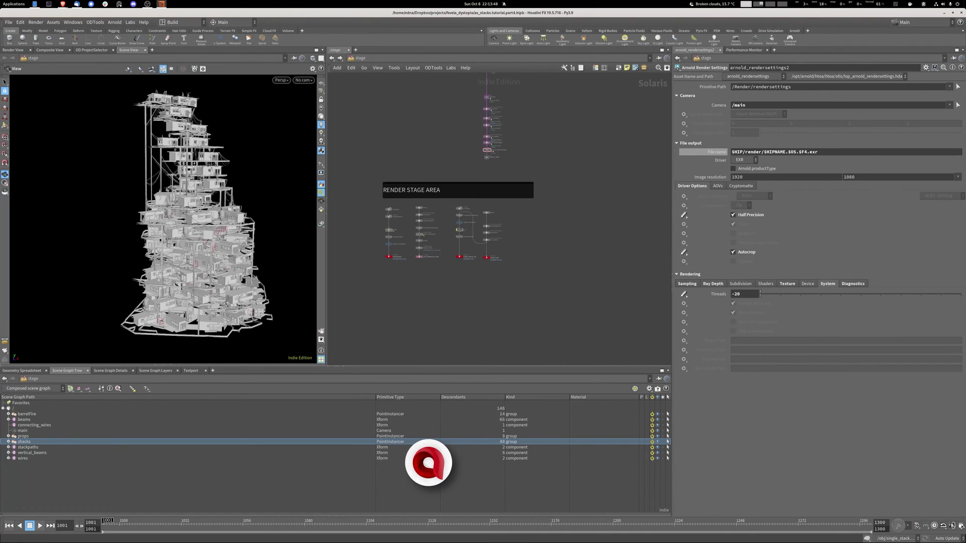
pyautogui.scroll(3, 440, 287)
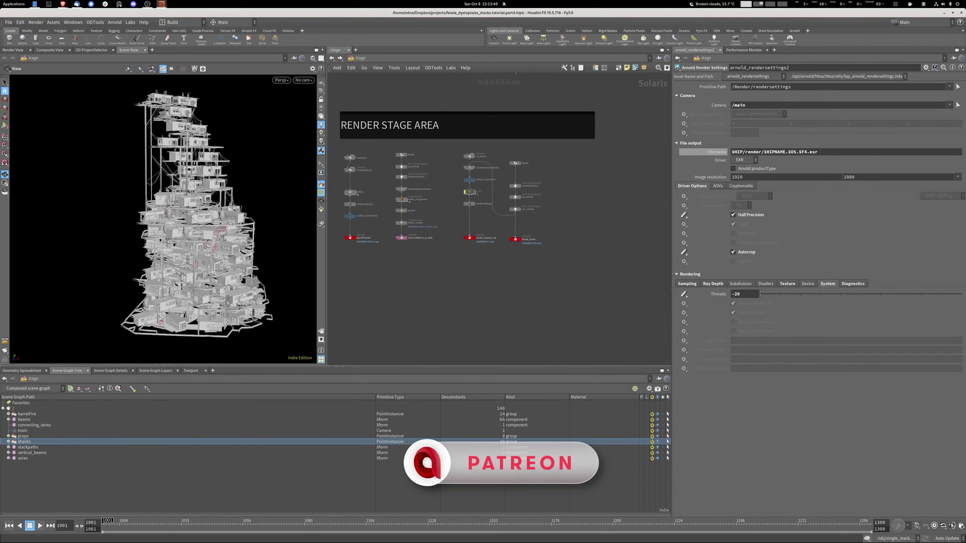
pyautogui.moveTo(441, 287); pyautogui.dragTo(449, 352, button='middle')
pyautogui.moveTo(498, 166); pyautogui.dragTo(477, 189, button='middle')
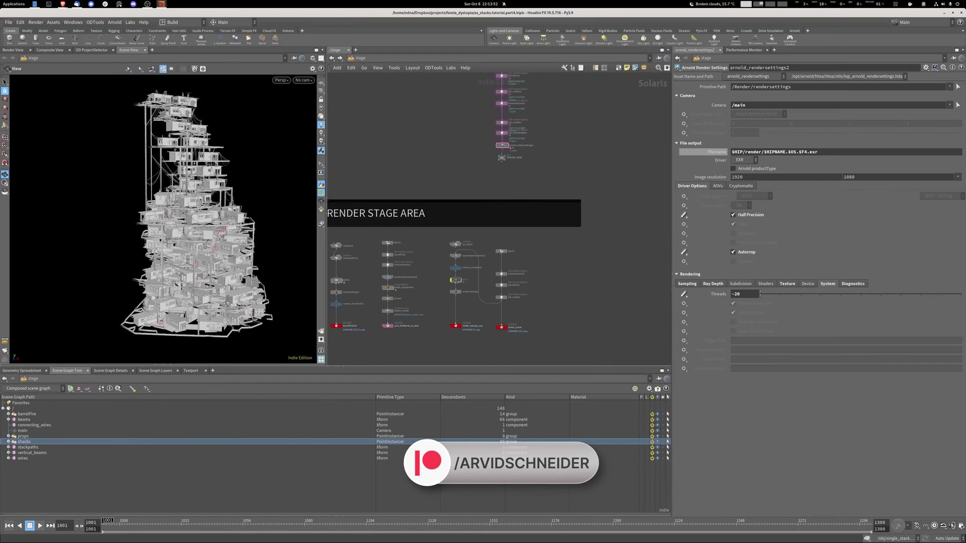
pyautogui.moveTo(439, 315); pyautogui.dragTo(518, 291, button='middle')
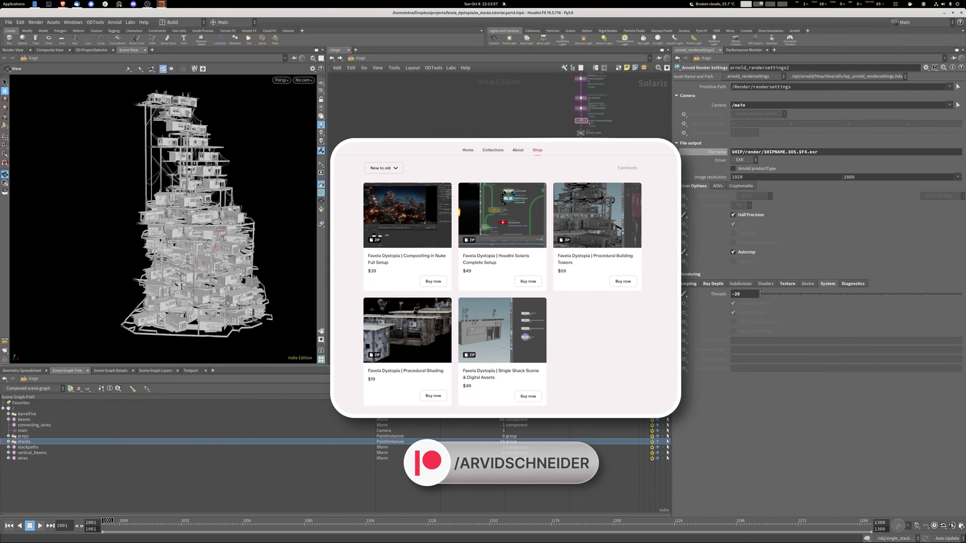
pyautogui.moveTo(528, 202); pyautogui.dragTo(401, 333, button='middle')
pyautogui.moveTo(437, 80); pyautogui.dragTo(443, 363, button='middle')
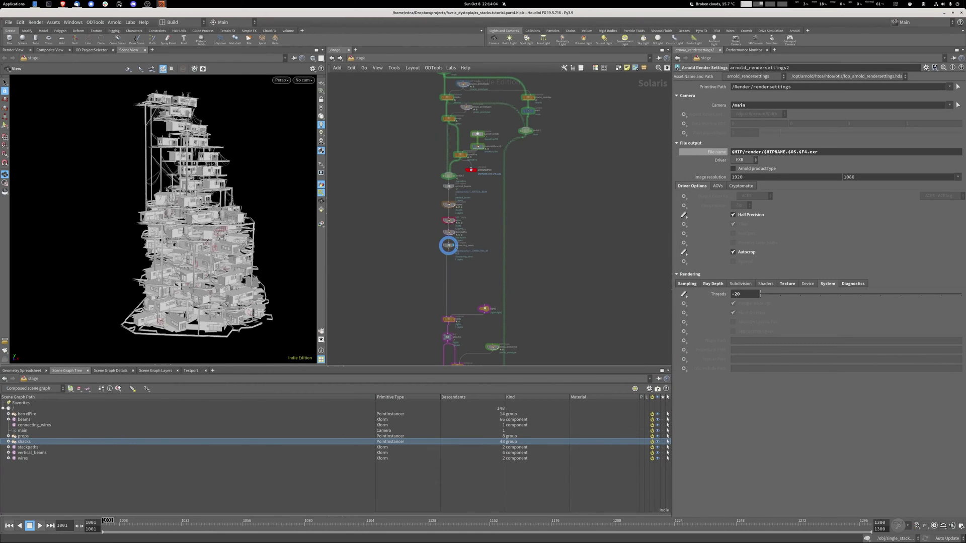
pyautogui.moveTo(449, 246); pyautogui.dragTo(440, 362, button='middle')
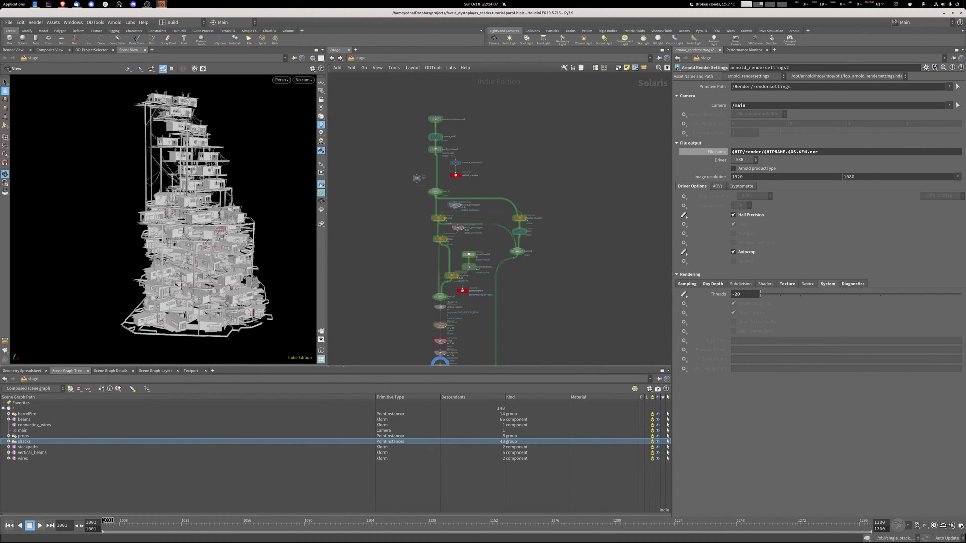
# - Display the sceneimportcameras1 node's output and look through the /main camera
pyautogui.scroll(6, 436, 116)
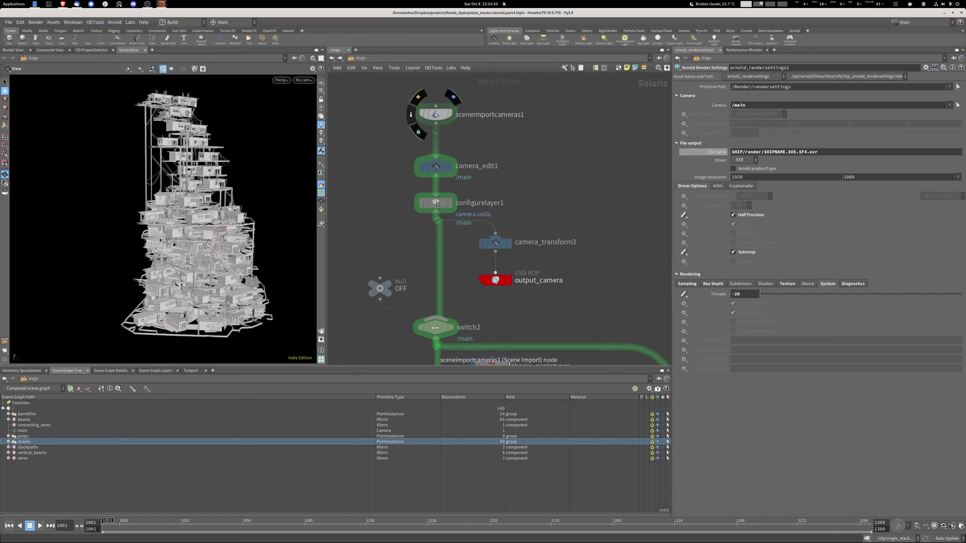
pyautogui.click(436, 114)
pyautogui.click(453, 98)
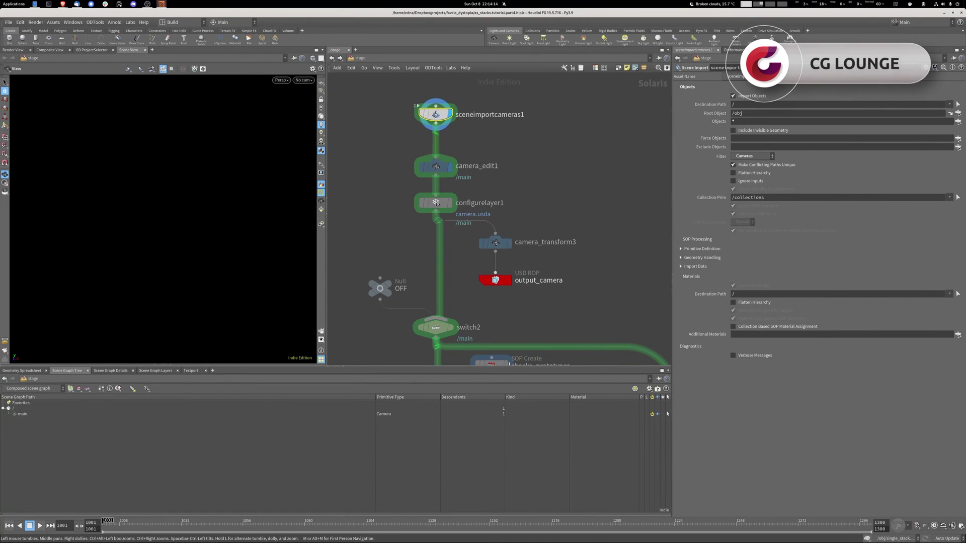
pyautogui.click(303, 80)
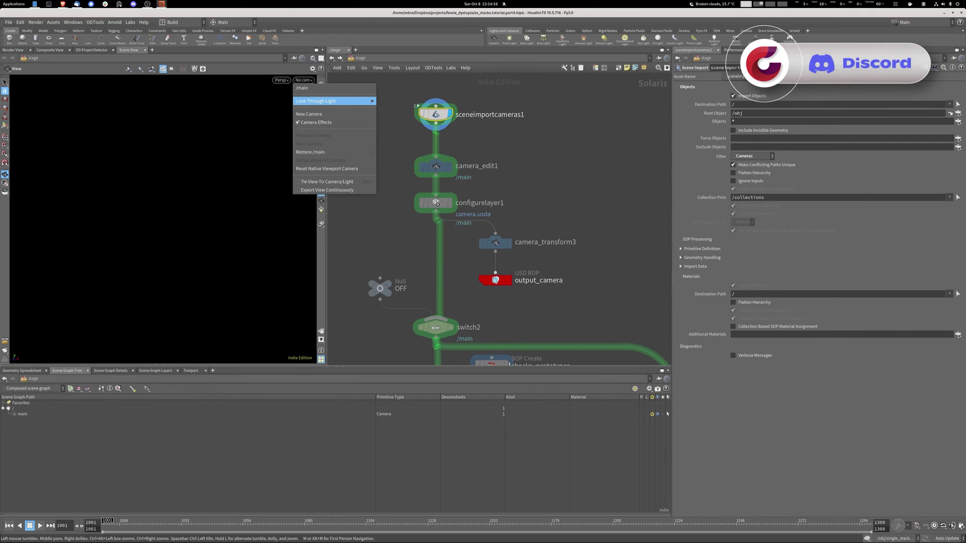
pyautogui.click(302, 88)
# - Display the camera_edit1 node's output through the /main camera and scrub the timeline to frame 1002
pyautogui.click(435, 166)
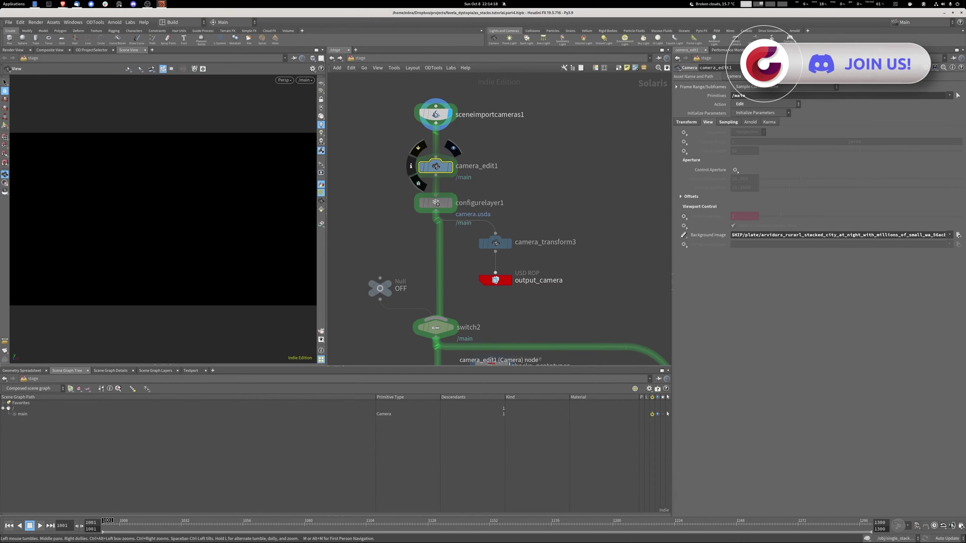
pyautogui.click(453, 148)
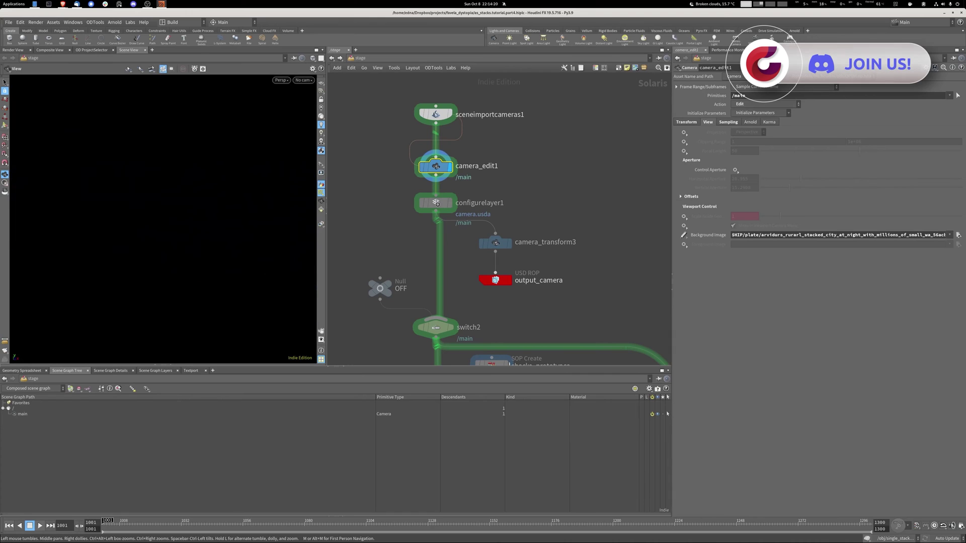
pyautogui.click(304, 80)
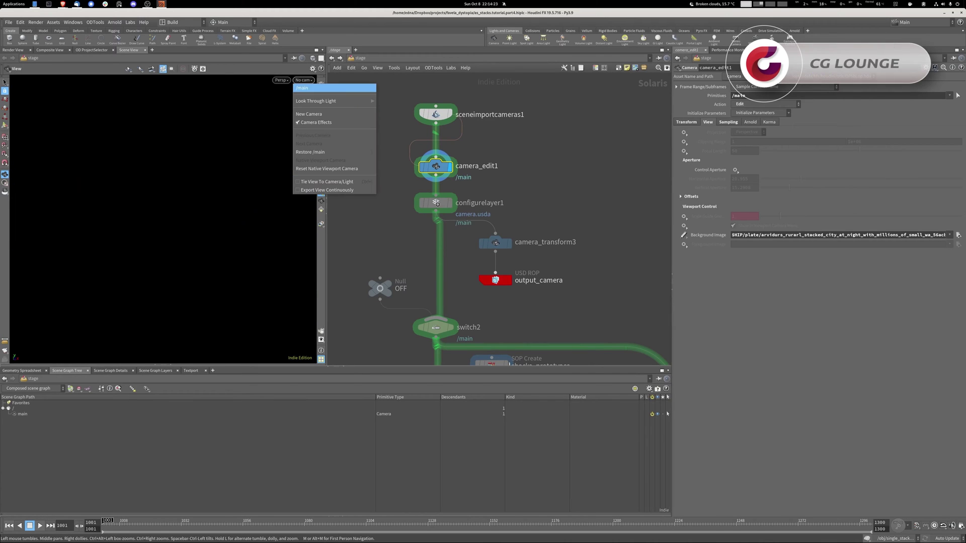
pyautogui.click(302, 88)
pyautogui.click(162, 522)
pyautogui.moveTo(162, 522); pyautogui.dragTo(107, 522)
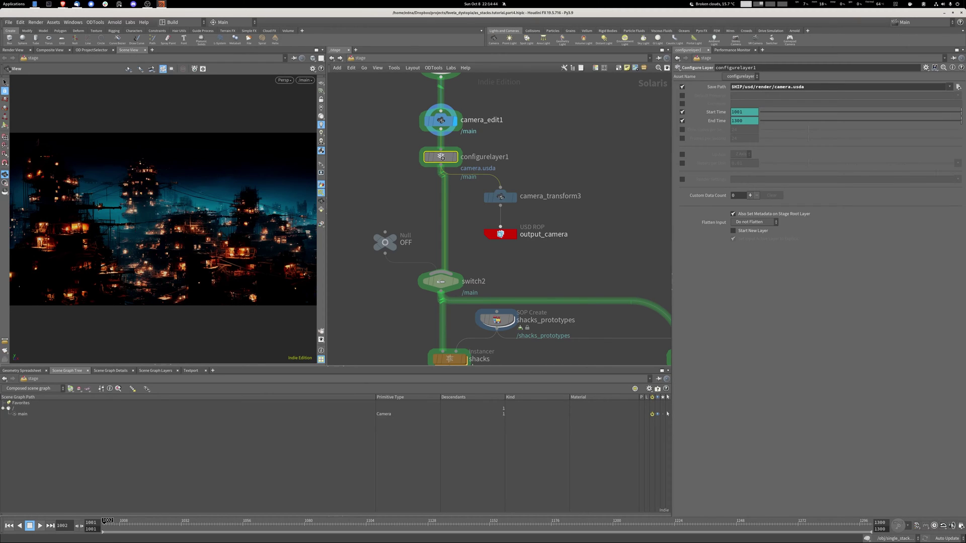
# - Review the camera node chain and inspect the settings of the output_camera USD ROP node
pyautogui.moveTo(498, 197); pyautogui.dragTo(496, 240, button='middle')
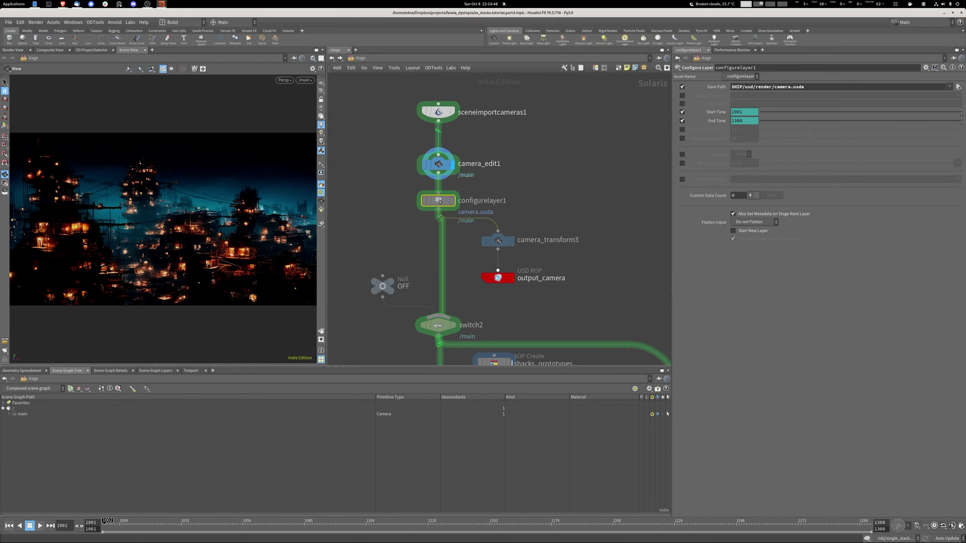
pyautogui.moveTo(390, 94); pyautogui.dragTo(446, 233)
pyautogui.moveTo(498, 278); pyautogui.dragTo(460, 193, button='middle')
pyautogui.click(460, 194)
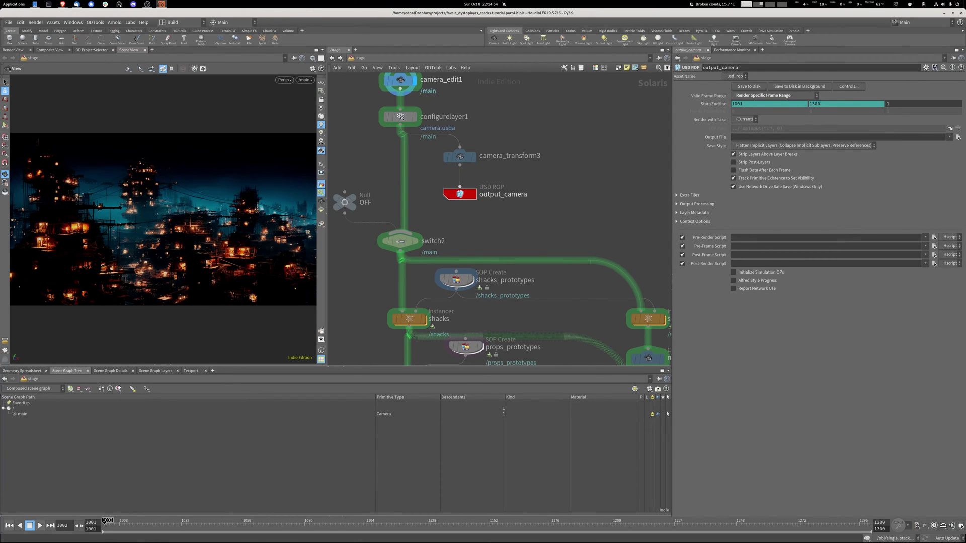
# - Inspect switch2's Select Input value and expression, and display the node with the main camera selected in the scene graph
pyautogui.moveTo(401, 241); pyautogui.dragTo(436, 170, button='middle')
pyautogui.click(413, 172)
pyautogui.click(704, 96)
pyautogui.click(703, 96)
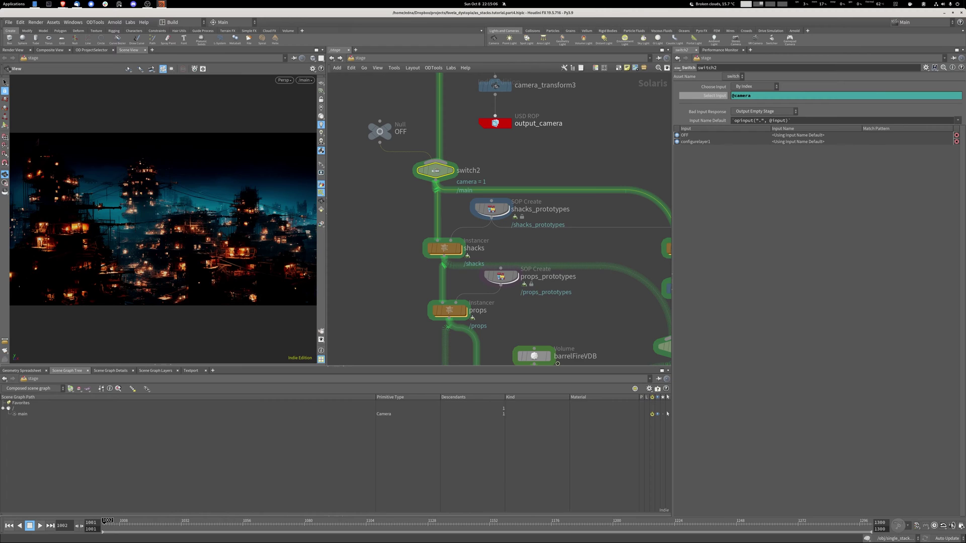
pyautogui.click(451, 171)
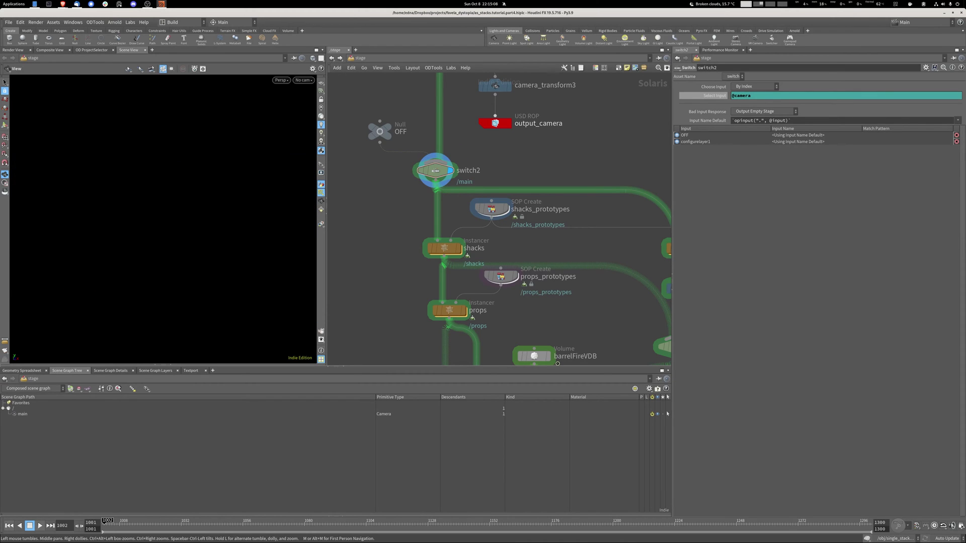
pyautogui.click(22, 414)
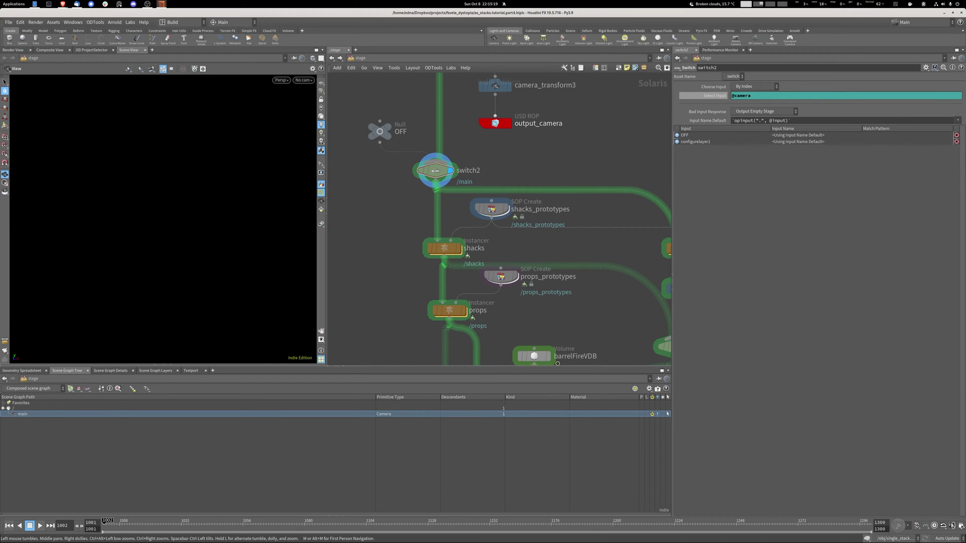
# - Examine the network below switch2, from the shacks and shacks_lookdev branches down to the lights and material libraries
pyautogui.scroll(-3, 535, 346)
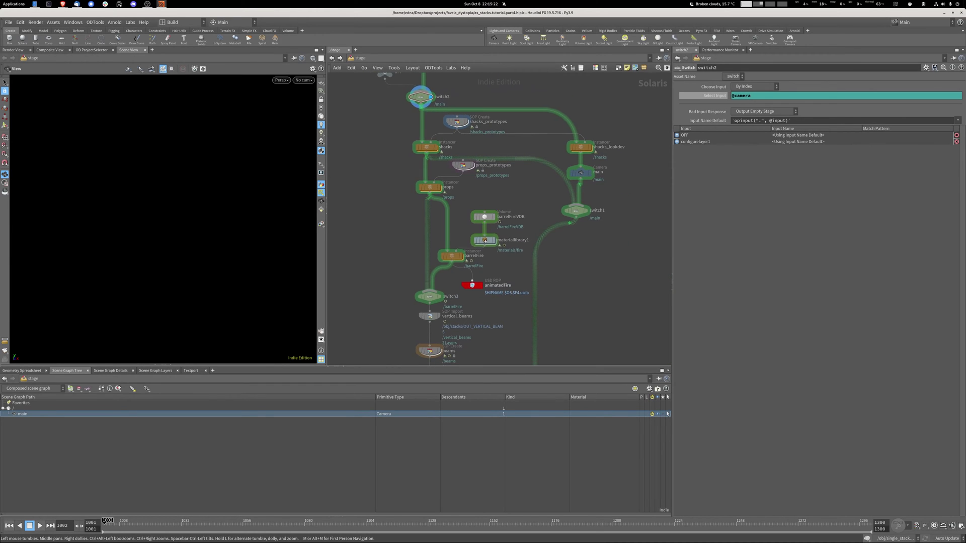
pyautogui.moveTo(531, 317); pyautogui.dragTo(644, 99)
pyautogui.moveTo(508, 312); pyautogui.dragTo(493, 149, button='middle')
pyautogui.moveTo(492, 332); pyautogui.dragTo(500, 127, button='middle')
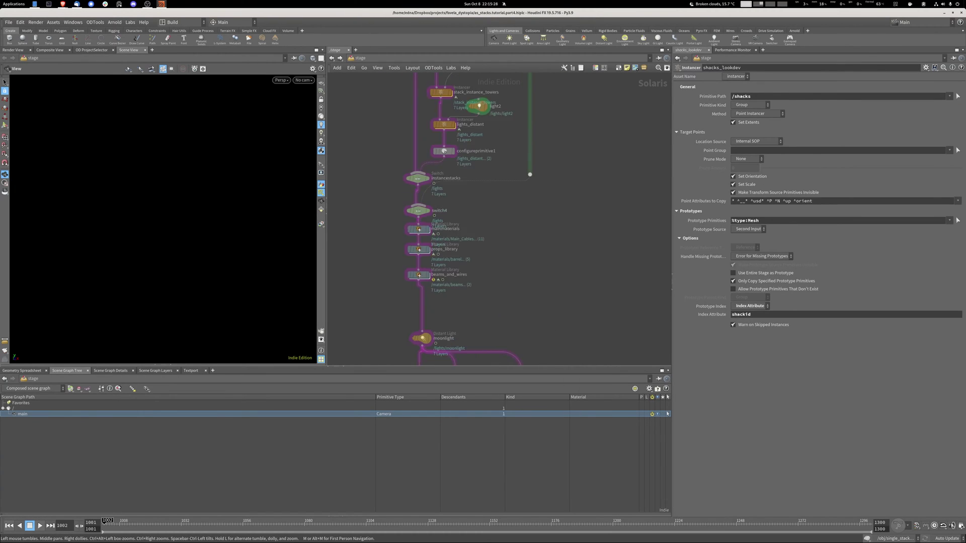
pyautogui.scroll(2, 405, 215)
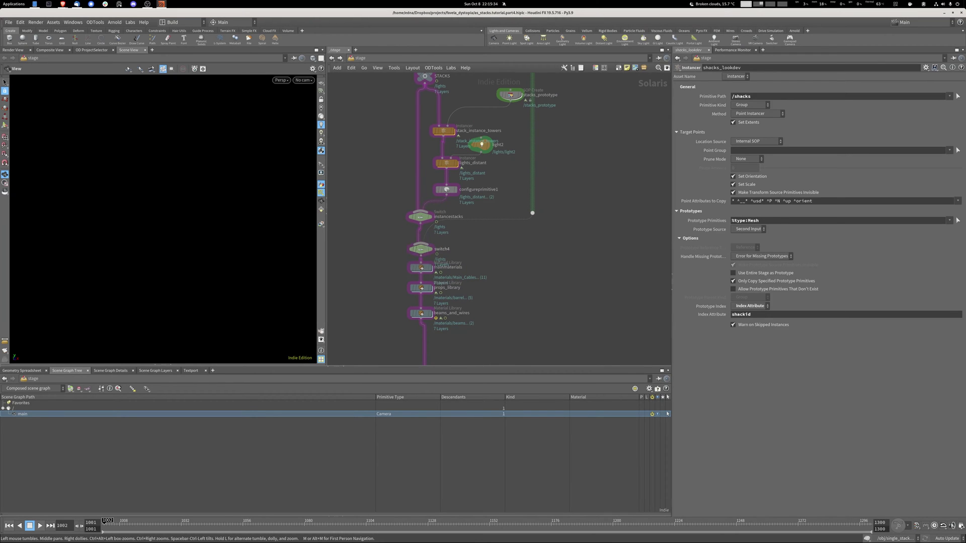
pyautogui.moveTo(499, 91); pyautogui.dragTo(435, 352, button='middle')
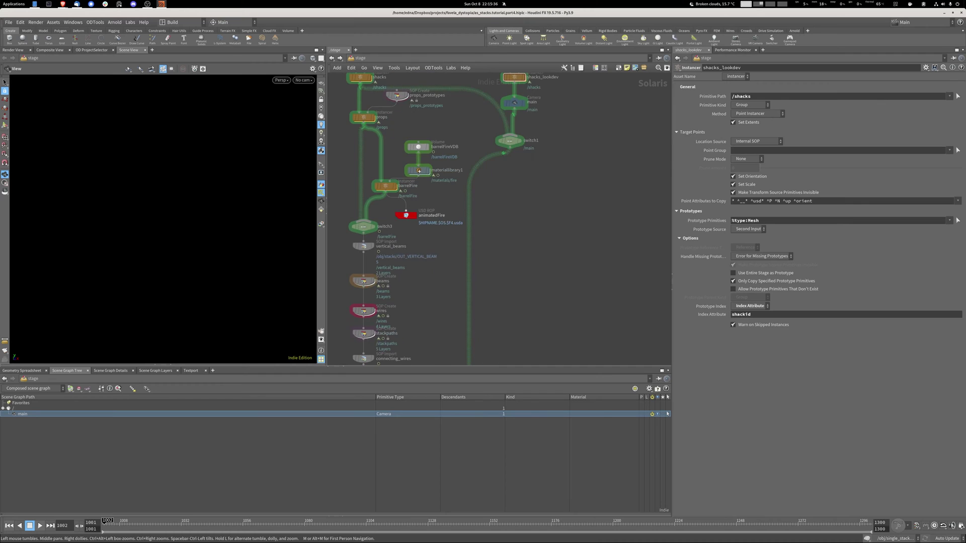
pyautogui.scroll(3, 503, 242)
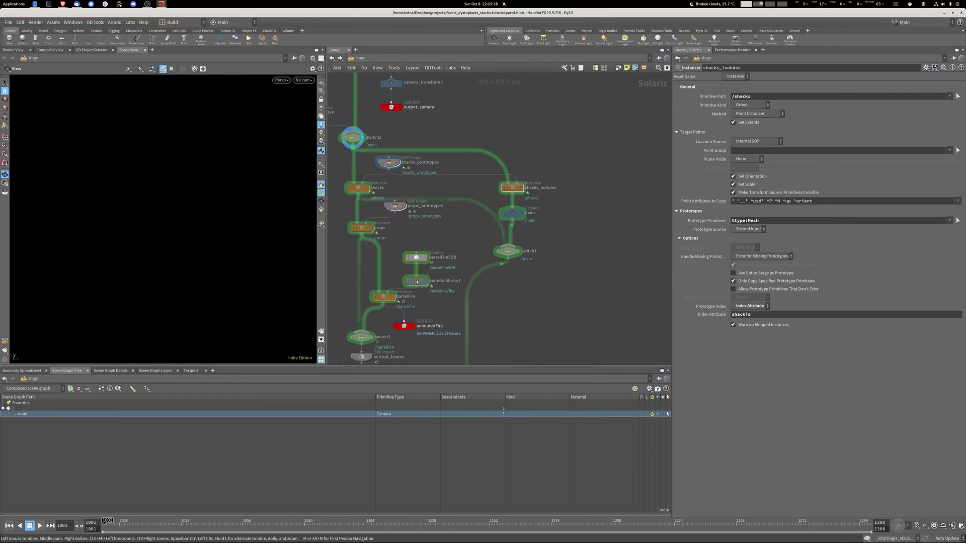
pyautogui.moveTo(416, 151); pyautogui.dragTo(453, 135, button='middle')
pyautogui.moveTo(407, 166); pyautogui.dragTo(436, 221, button='middle')
# - Select switch2, display the shacks instancer's output and frame the shack tower in the perspective view
pyautogui.scroll(4, 452, 193)
pyautogui.click(392, 113)
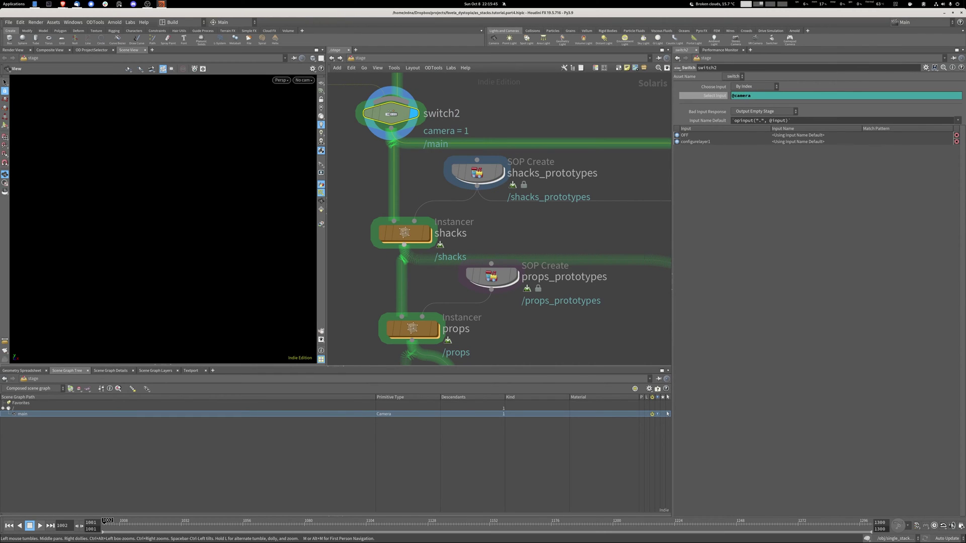
pyautogui.click(425, 233)
pyautogui.moveTo(116, 241); pyautogui.dragTo(168, 206, button='middle')
pyautogui.moveTo(168, 207); pyautogui.dragTo(151, 251)
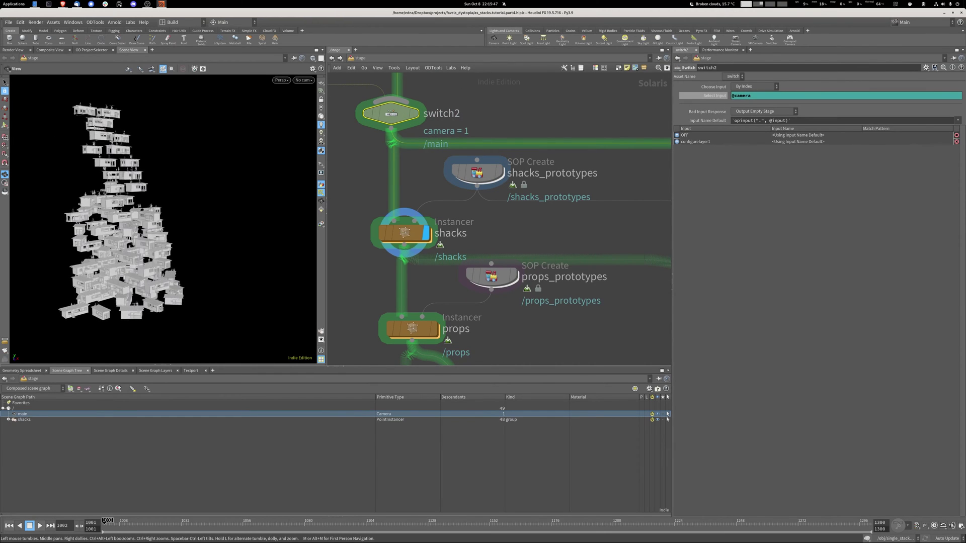
pyautogui.hotkey('space', '1')
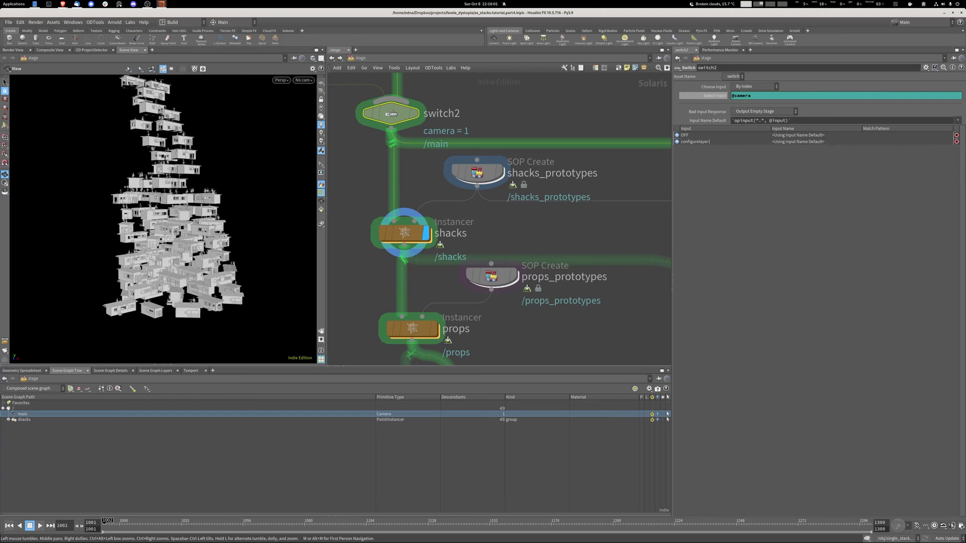
# - Examine the networks inside the shacks instancer and the shacks_prototypes node, returning to the stage level after each
pyautogui.moveTo(426, 233); pyautogui.dragTo(454, 217, button='middle')
pyautogui.click(433, 217)
pyautogui.doubleClick(433, 218)
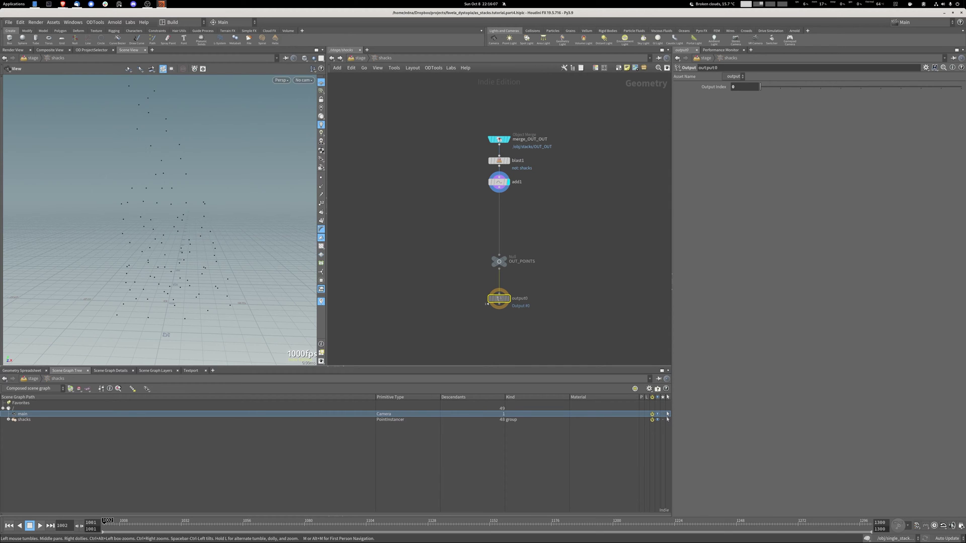
pyautogui.press('u')
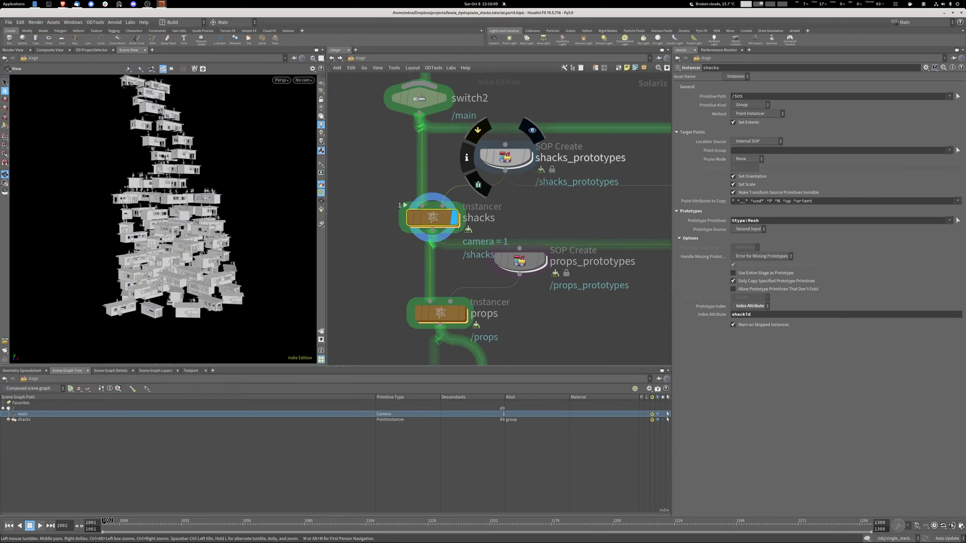
pyautogui.doubleClick(506, 157)
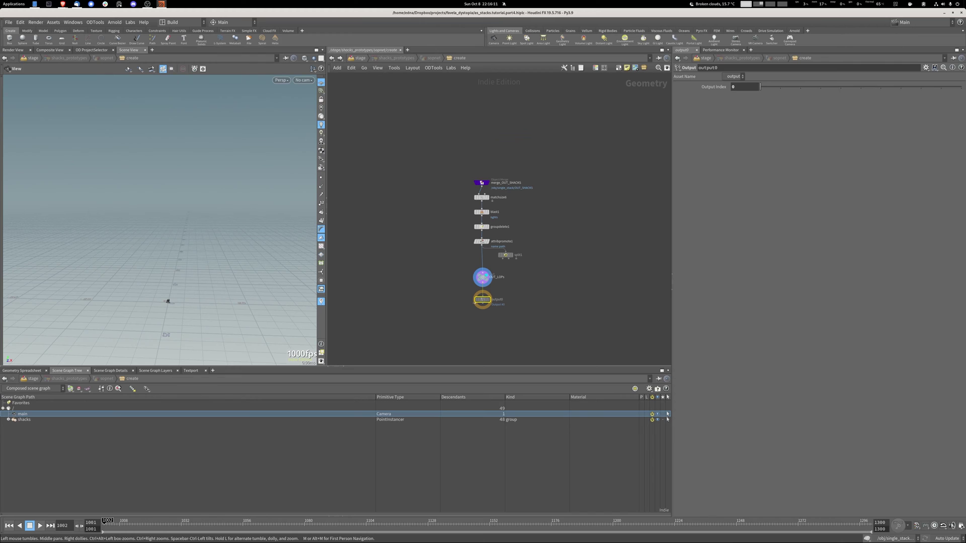
pyautogui.press('u')
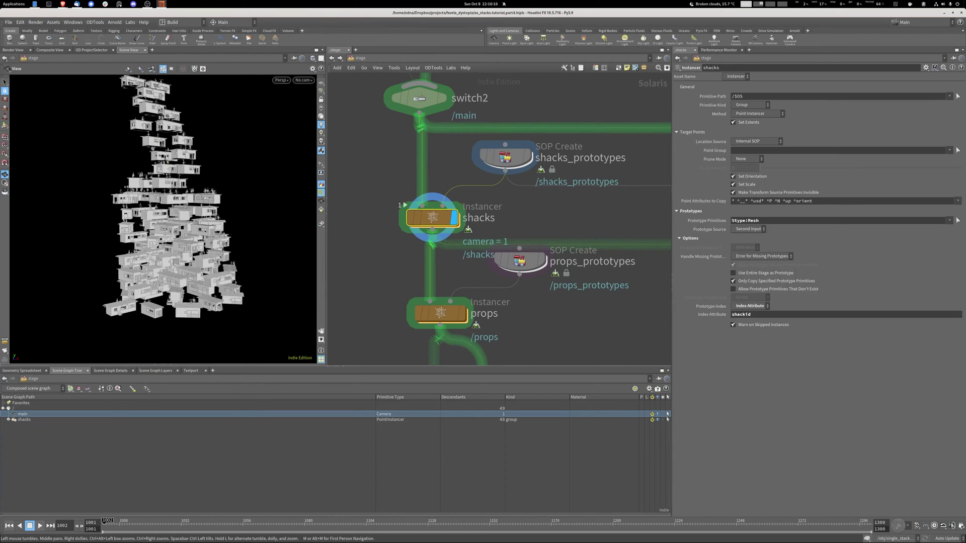
# - Review the shacks instancer's Location Source options without choosing one, and open the network inside shacks_prototypes
pyautogui.click(757, 141)
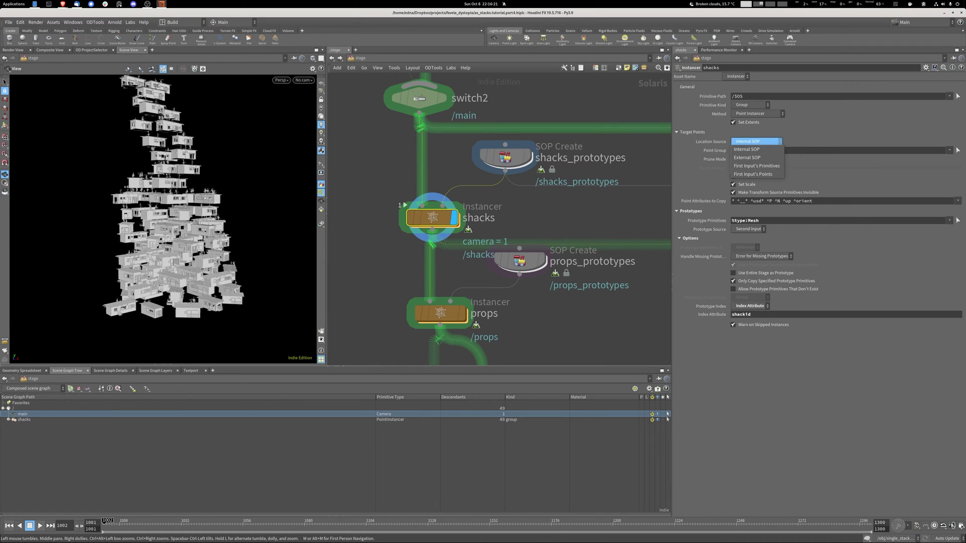
pyautogui.press('Escape')
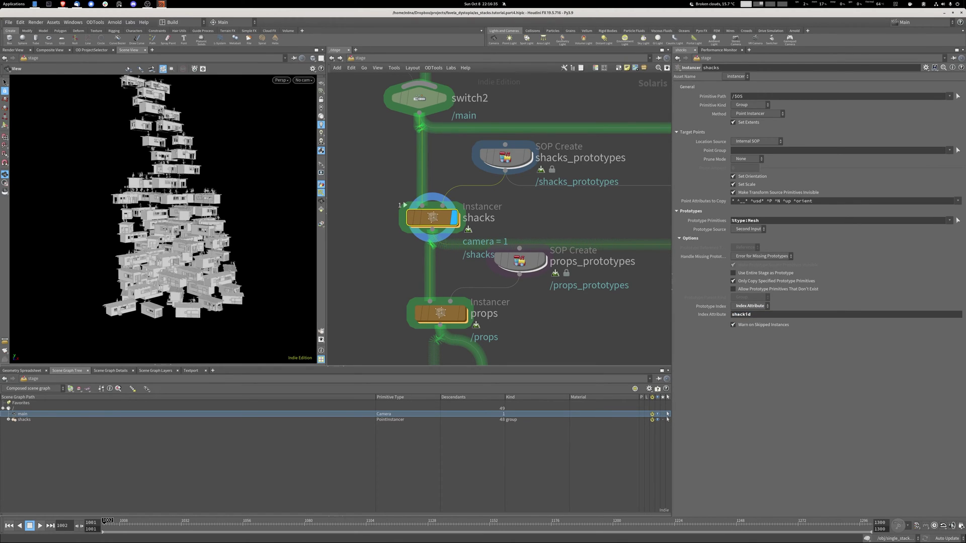
pyautogui.moveTo(505, 157)
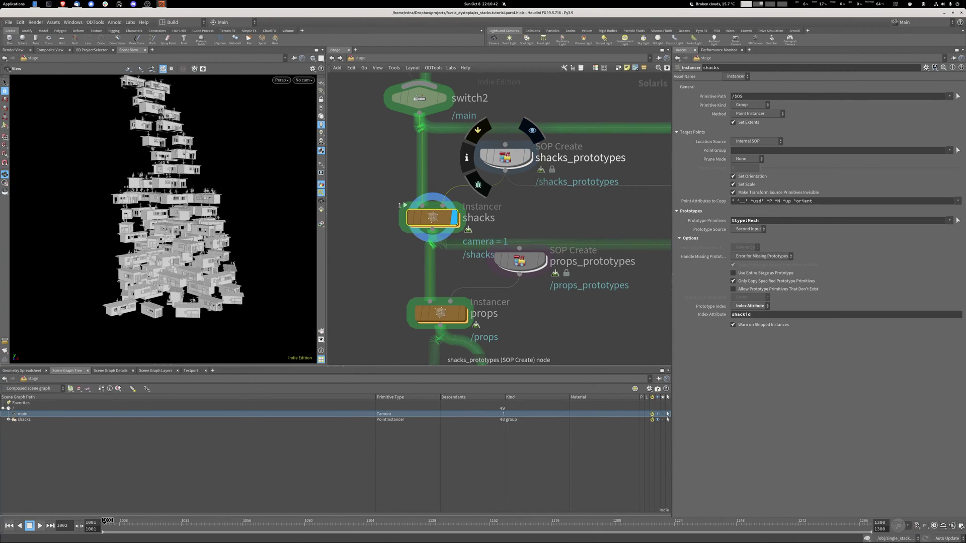
pyautogui.moveTo(432, 218)
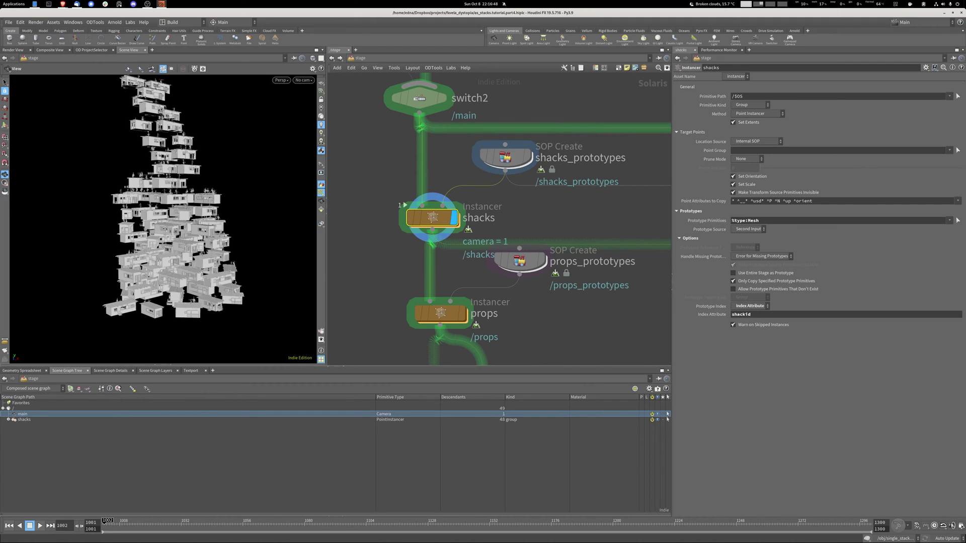
pyautogui.doubleClick(505, 157)
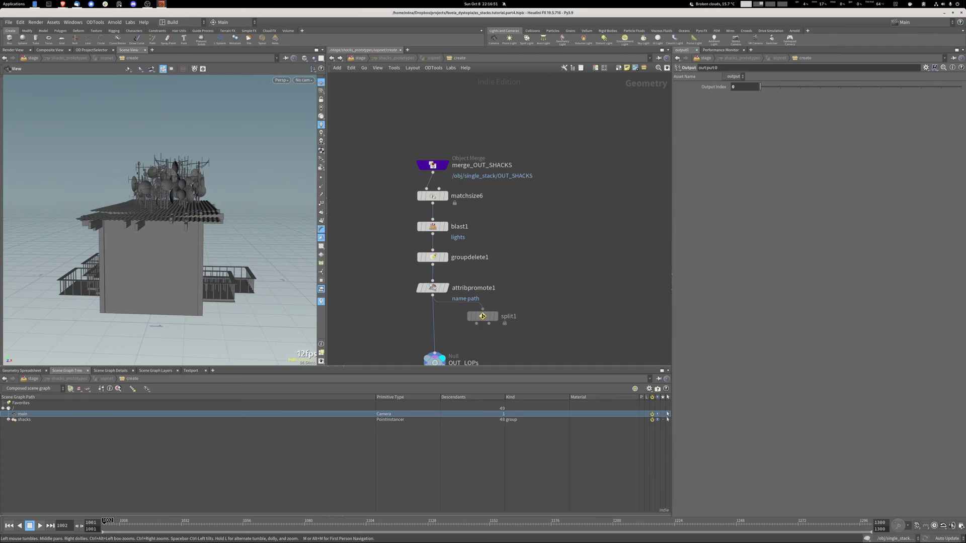
# - Inspect the geometry and node info of attribpromote1, set output0 as the displayed node, and return to the stage level
pyautogui.hotkey('space', 'h')
pyautogui.moveTo(160, 220)
pyautogui.mouseDown()
pyautogui.moveTo(186, 220)
pyautogui.moveTo(111, 220)
pyautogui.moveTo(151, 220)
pyautogui.mouseUp()
pyautogui.moveTo(504, 212); pyautogui.dragTo(538, 148, button='middle')
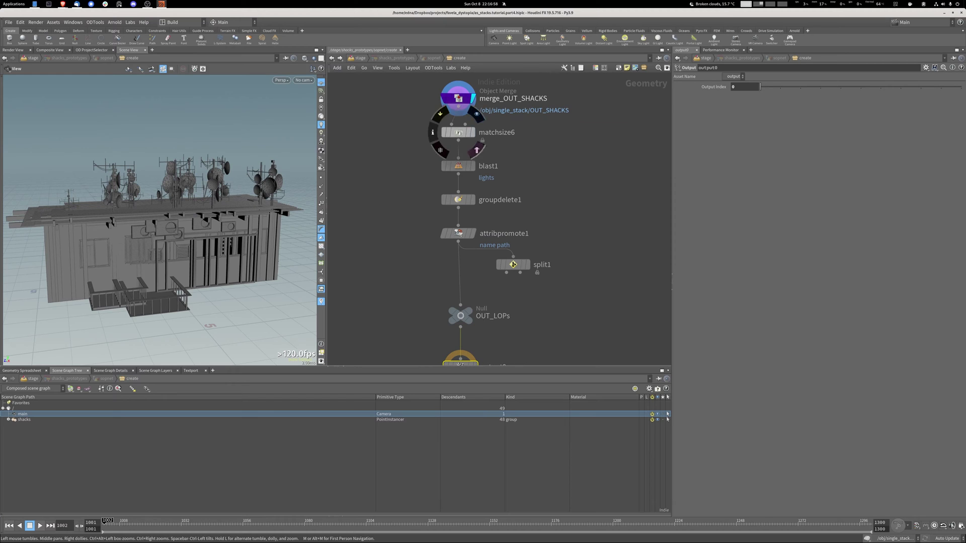
pyautogui.click(472, 234)
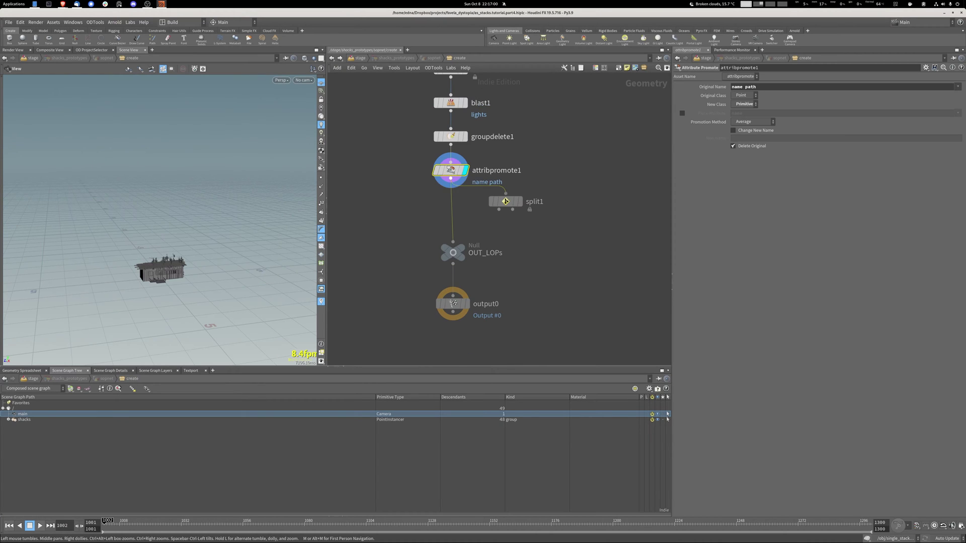
pyautogui.middleClick(451, 171)
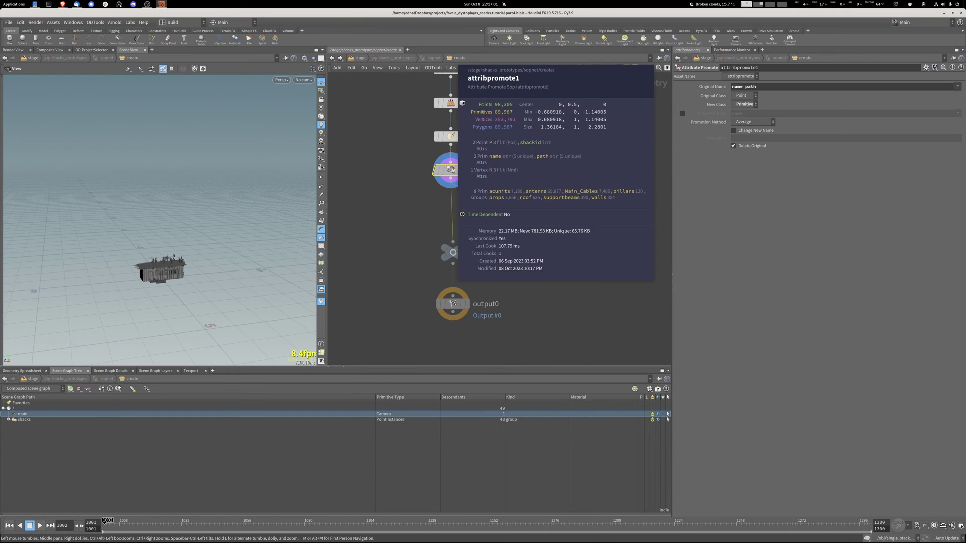
pyautogui.click(452, 303)
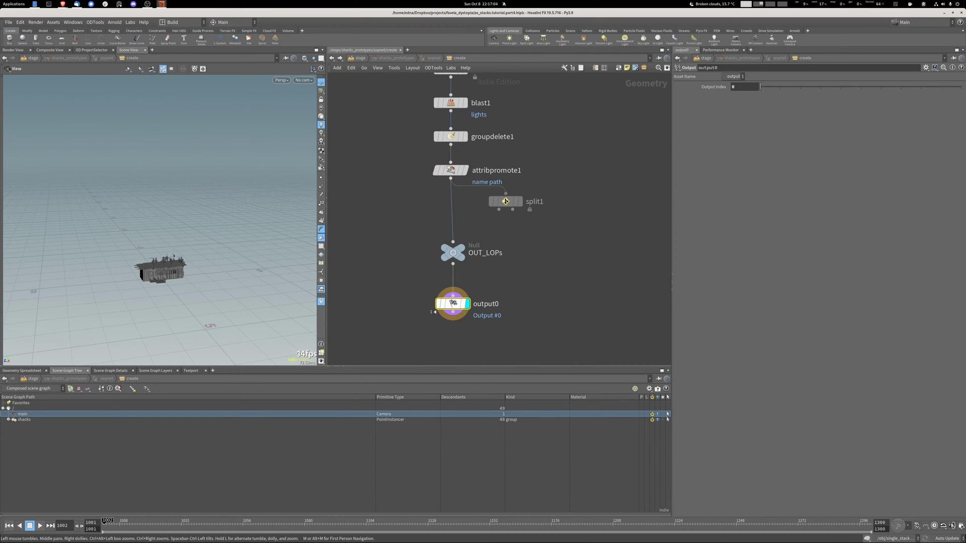
pyautogui.middleClick(452, 304)
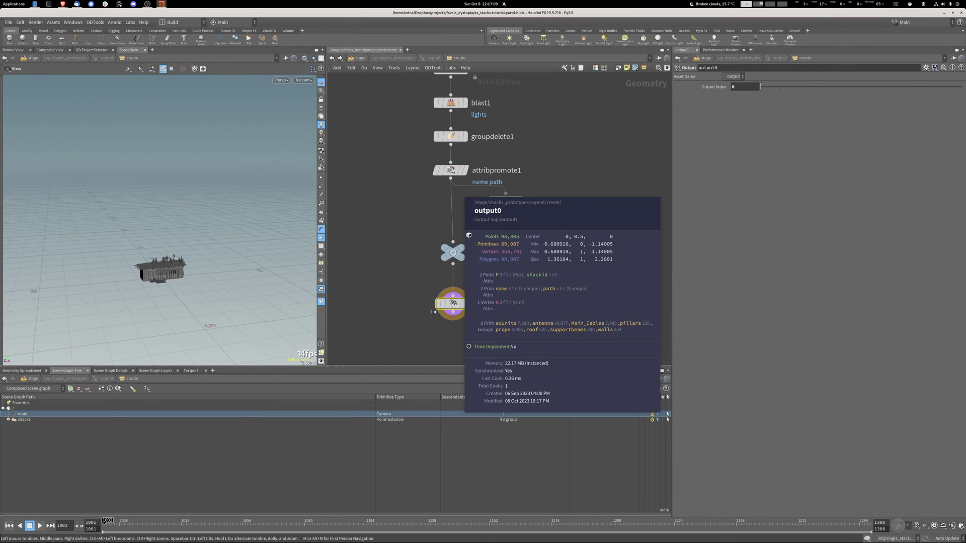
pyautogui.press('u')
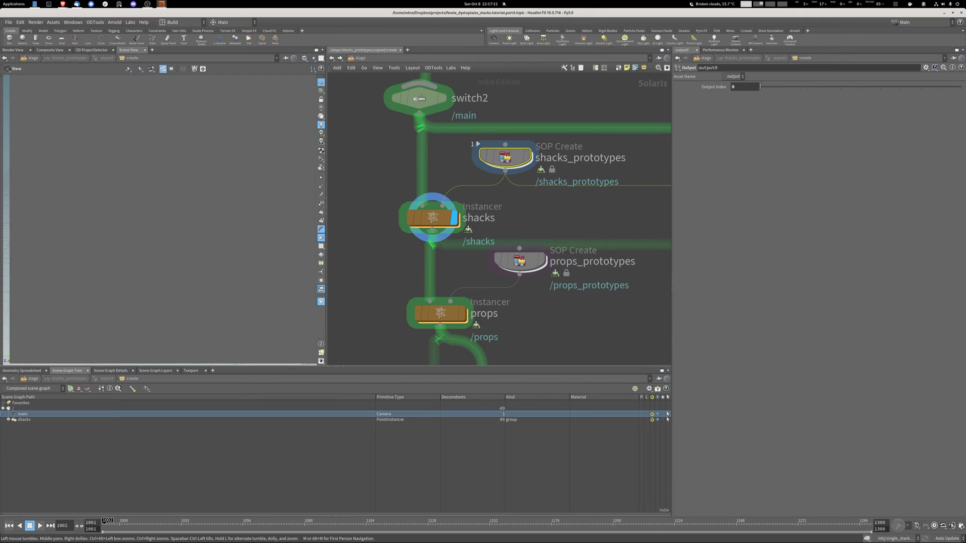
# - Open the network inside the shacks instancer and display merge_OUT_OUT, framing the whole shack tower in the perspective view
pyautogui.moveTo(503, 217); pyautogui.dragTo(526, 176, button='middle')
pyautogui.doubleClick(455, 177)
pyautogui.scroll(2, 548, 171)
pyautogui.click(490, 102)
pyautogui.click(470, 122)
pyautogui.hotkey('space', 'f')
pyautogui.moveTo(176, 232); pyautogui.dragTo(151, 229)
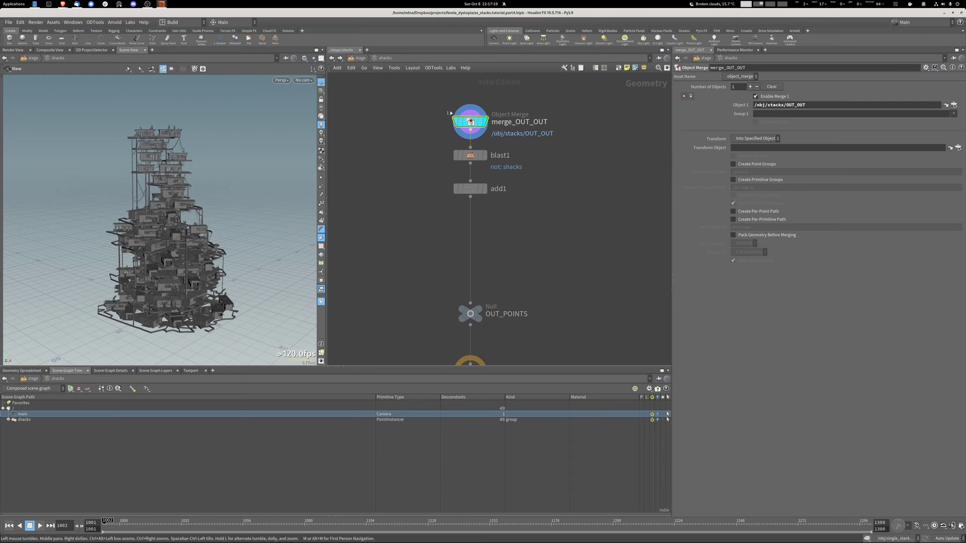
pyautogui.scroll(3, 196, 282)
pyautogui.moveTo(151, 242)
pyautogui.mouseDown()
pyautogui.moveTo(256, 211)
pyautogui.moveTo(166, 236)
pyautogui.mouseUp()
pyautogui.scroll(2, 151, 241)
pyautogui.moveTo(166, 236); pyautogui.dragTo(125, 224, button='middle')
# - Display blast1 and add1 in turn to compare their geometry, and examine add1's node info for its point attributes
pyautogui.click(484, 155)
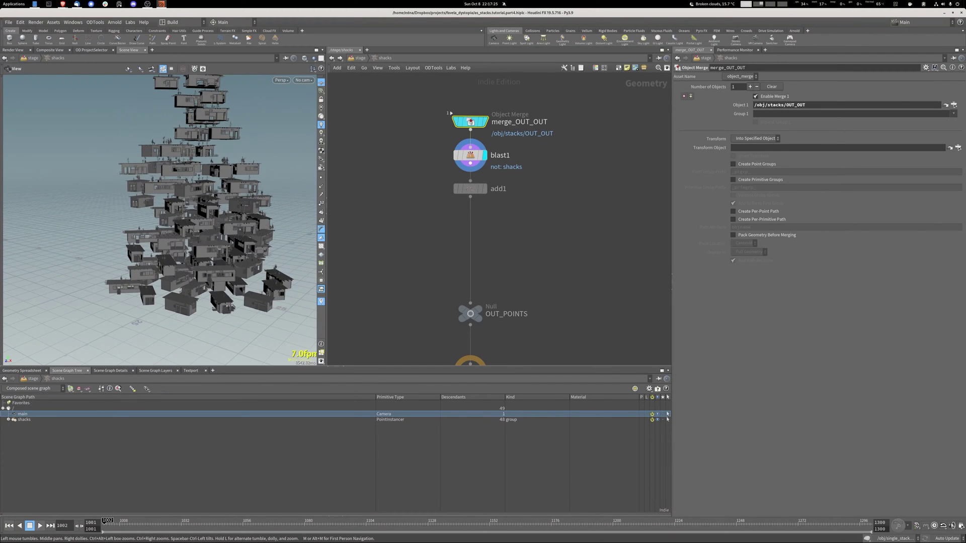
pyautogui.click(470, 189)
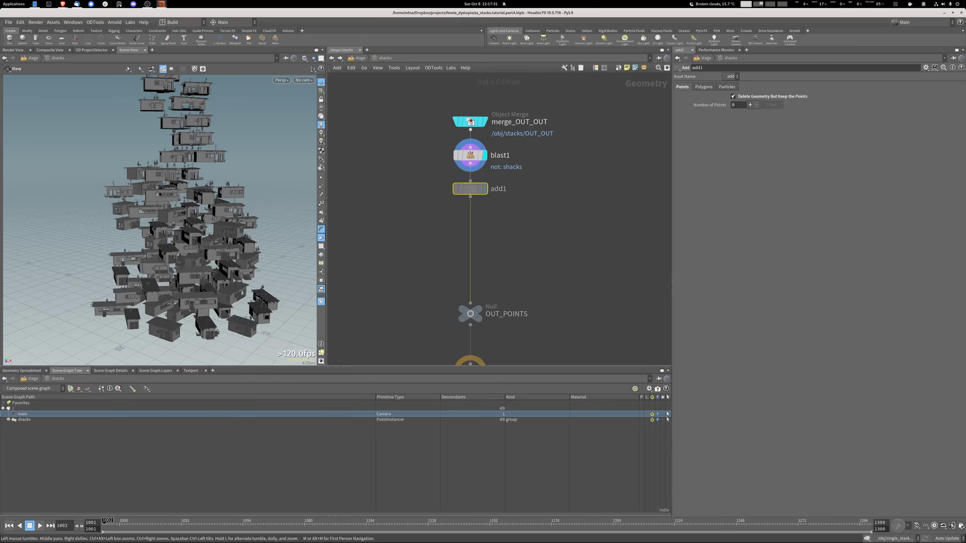
pyautogui.click(484, 188)
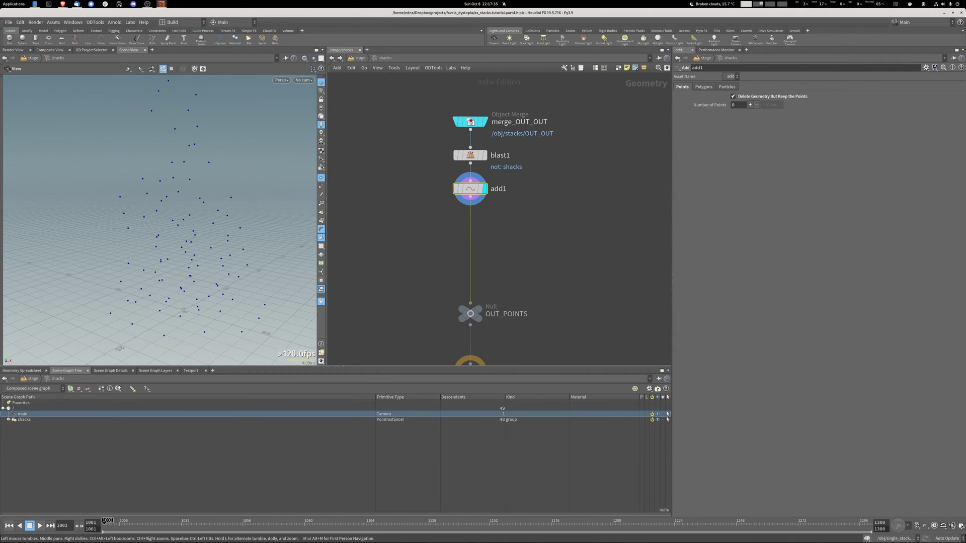
pyautogui.moveTo(488, 170)
pyautogui.middleClick(470, 189)
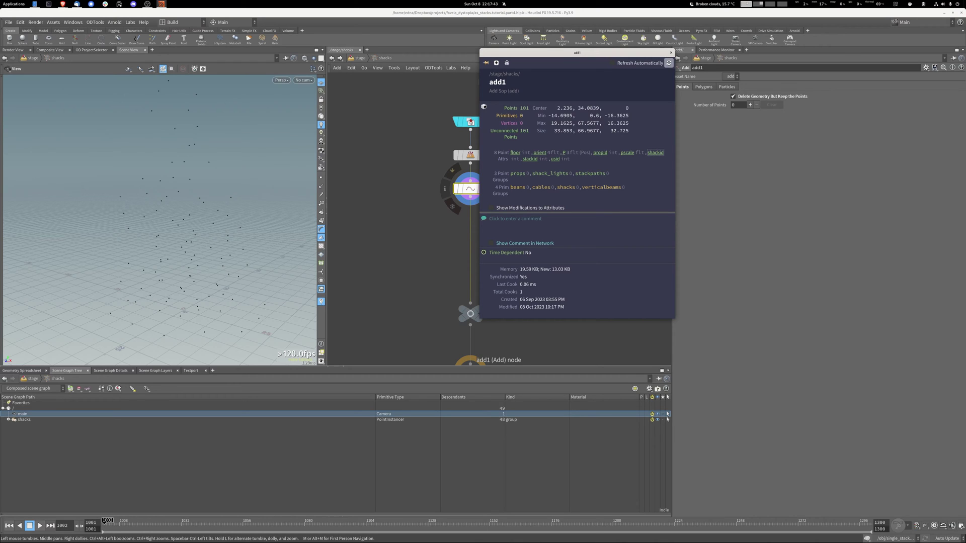
pyautogui.click(670, 52)
# - Set the display back to output0 in the shacks instancer's network and return to the stage level
pyautogui.moveTo(470, 312); pyautogui.dragTo(458, 218, button='middle')
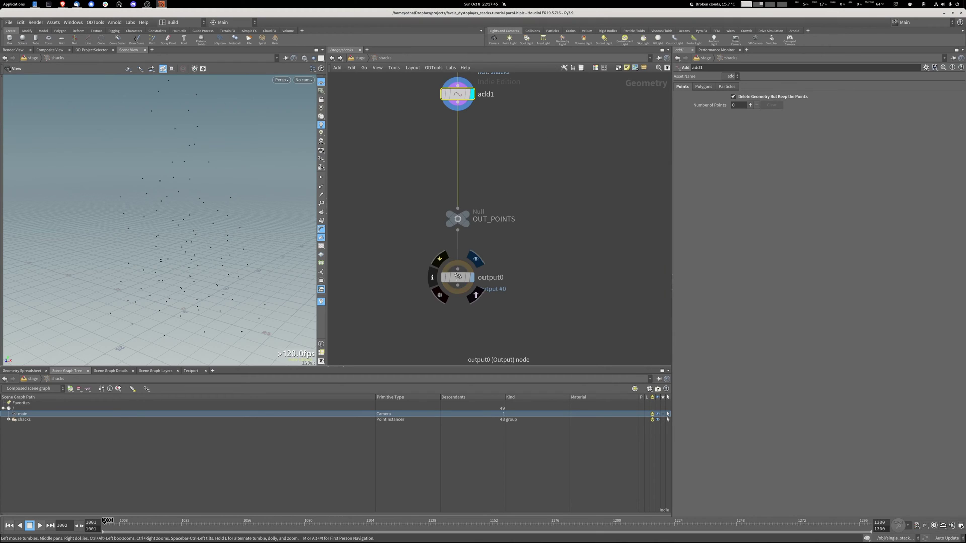
pyautogui.click(472, 277)
pyautogui.press('u')
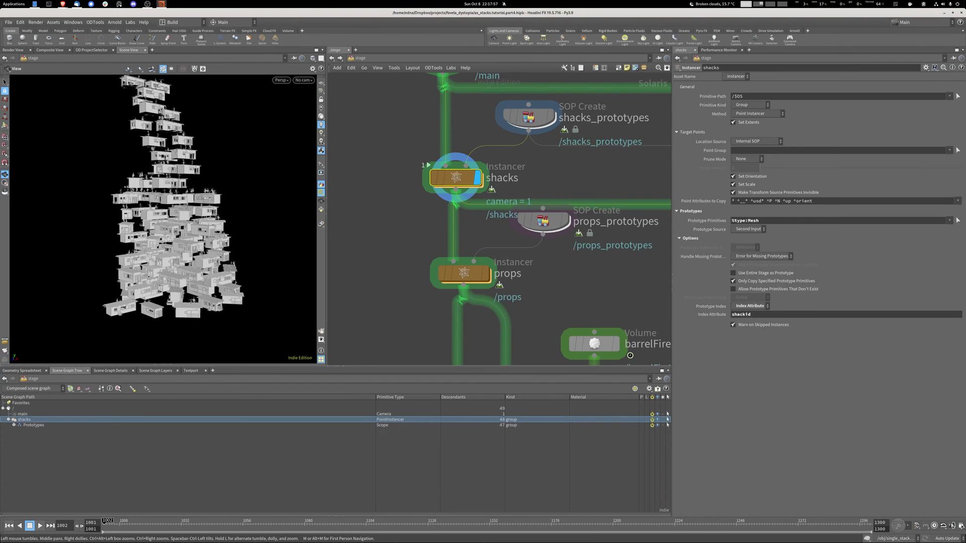
# - Expand the Prototypes scope under shacks in the scene graph and select the prims beneath shacks_prototypes
pyautogui.doubleClick(34, 426)
pyautogui.doubleClick(46, 431)
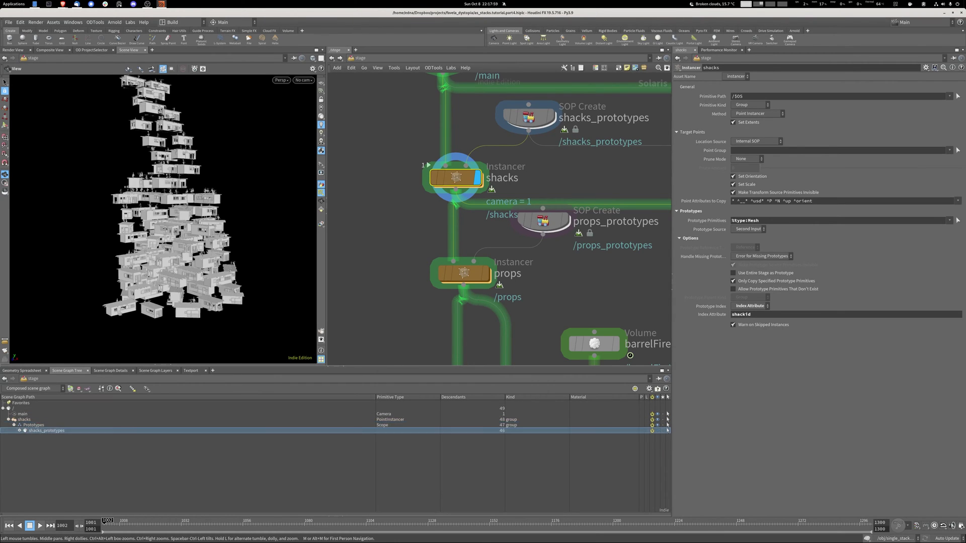
pyautogui.click(43, 458)
pyautogui.keyDown('shift'); pyautogui.click(43, 436); pyautogui.keyUp('shift')
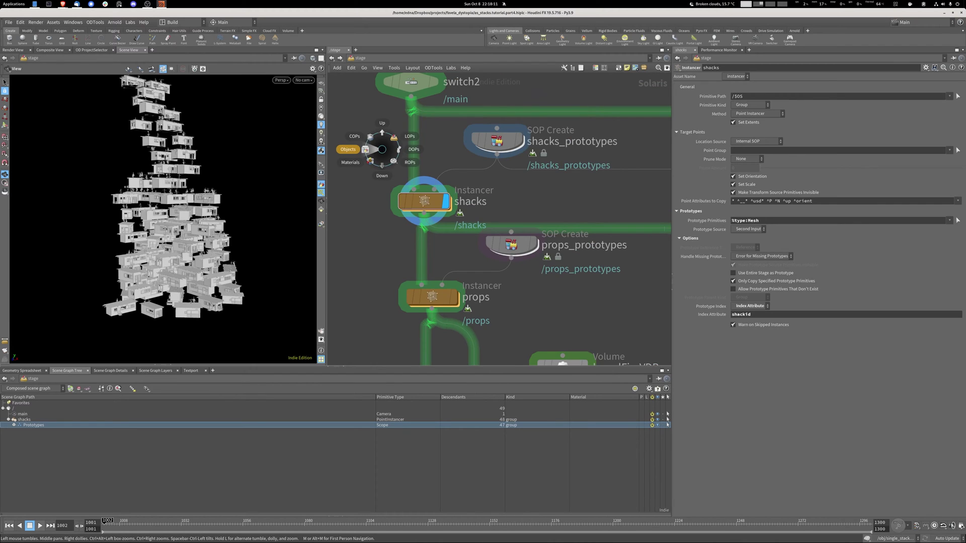
# - Switch to the object-level single_stack network and examine the for-each loop and the iteration setting of foreach_end1
pyautogui.click(347, 149)
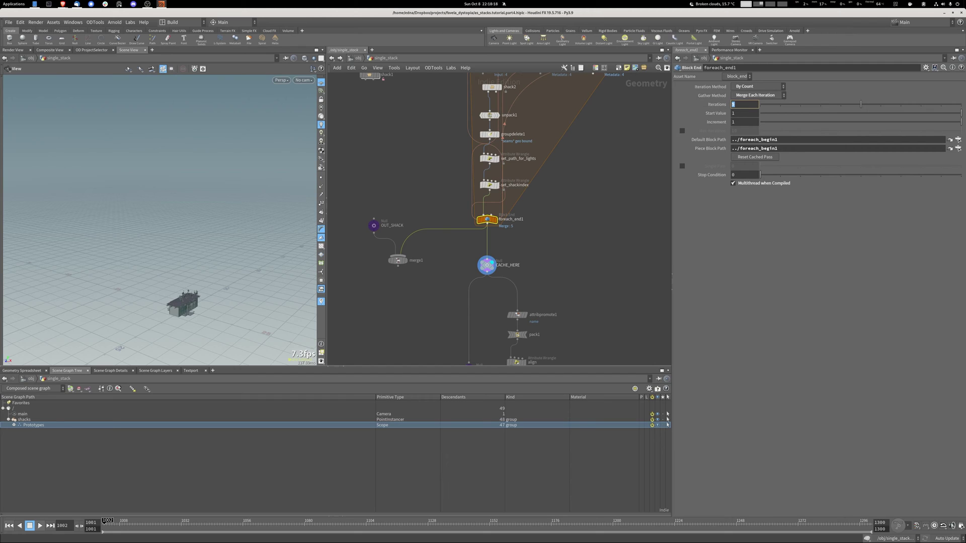
pyautogui.press('Return')
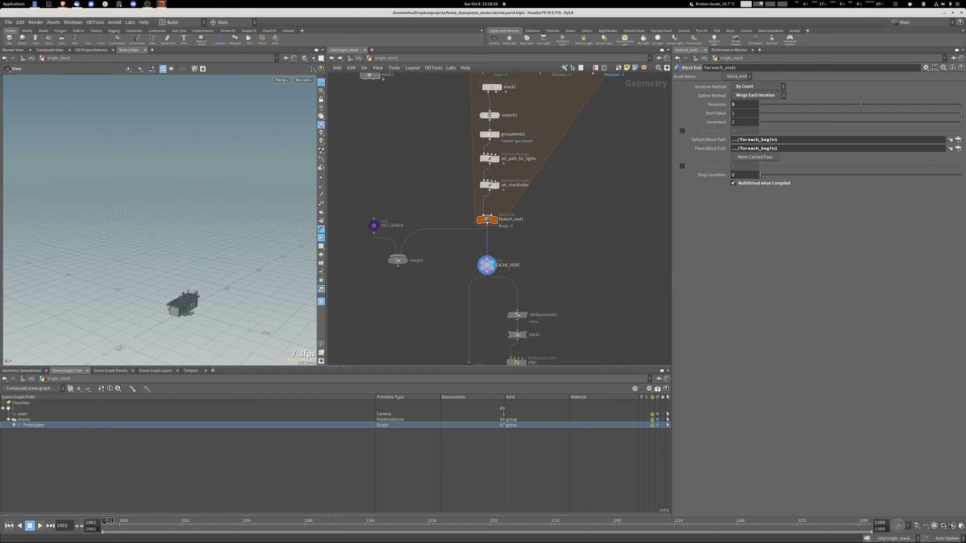
pyautogui.moveTo(528, 211); pyautogui.dragTo(509, 289, button='middle')
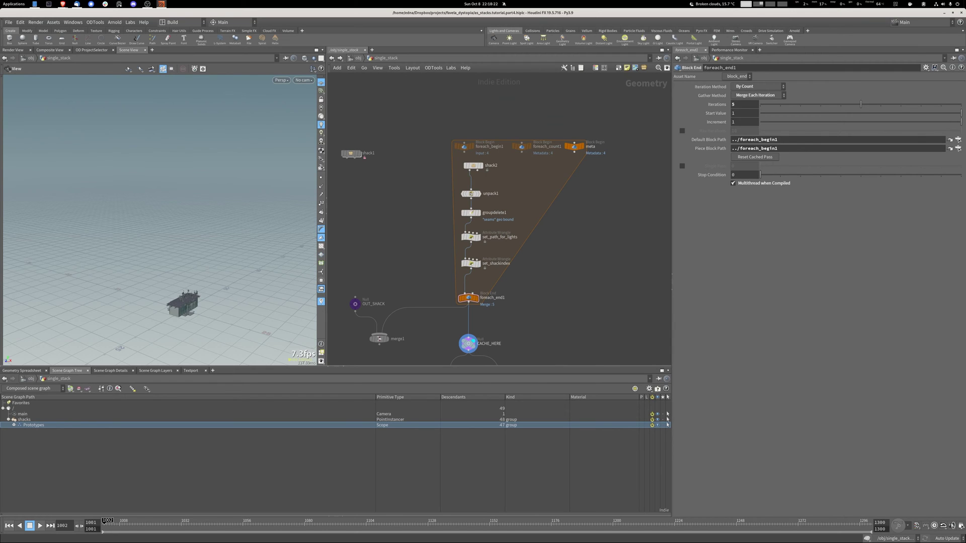
pyautogui.moveTo(380, 243); pyautogui.dragTo(386, 123, button='middle')
# - Go to the object-level stacks network and examine its upper part around switch1 and the merged sources
pyautogui.press('n')
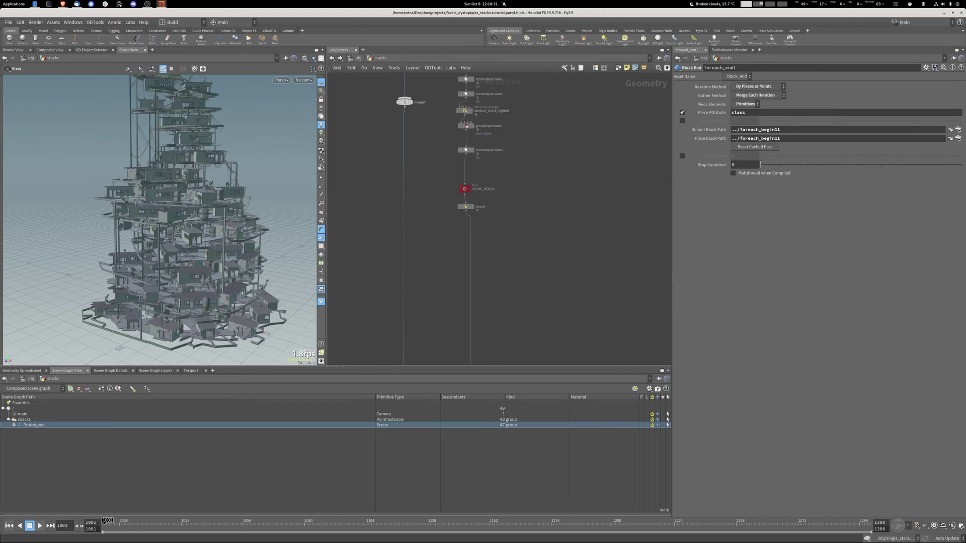
pyautogui.scroll(-5, 452, 211)
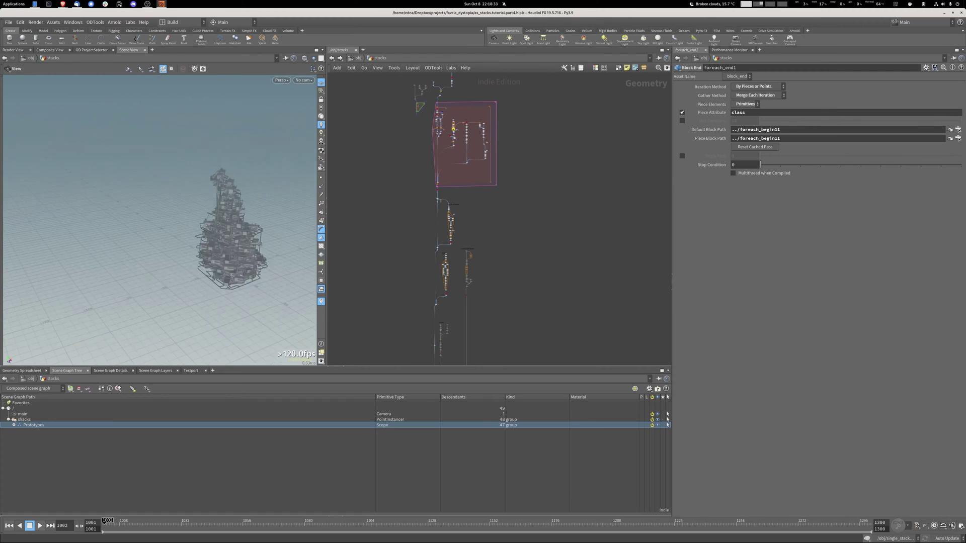
pyautogui.moveTo(236, 232); pyautogui.dragTo(242, 222)
pyautogui.moveTo(471, 86); pyautogui.dragTo(462, 177, button='middle')
pyautogui.scroll(8, 462, 176)
pyautogui.scroll(-1, 462, 177)
pyautogui.moveTo(336, 145); pyautogui.dragTo(447, 183, button='middle')
pyautogui.scroll(6, 447, 183)
pyautogui.moveTo(447, 183); pyautogui.dragTo(534, 199)
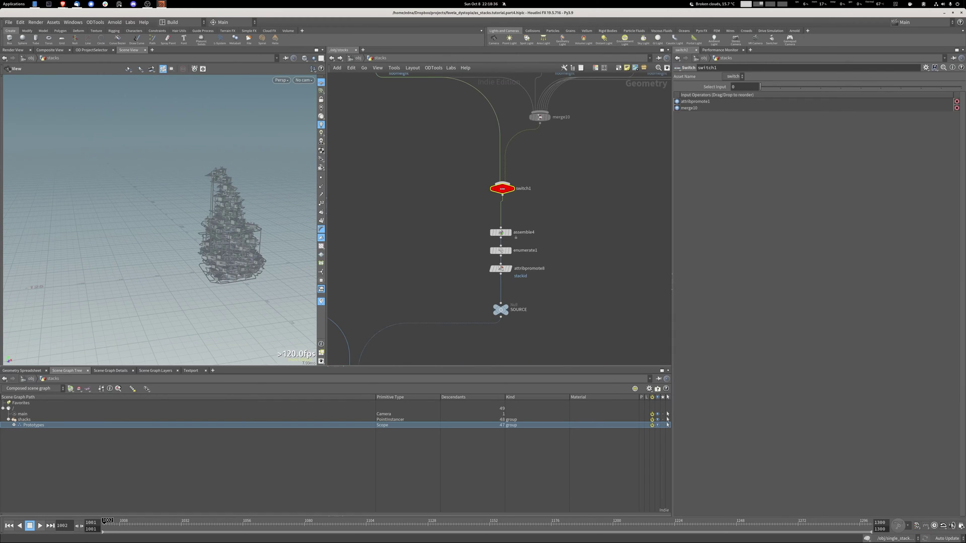
# - Examine the large for-each block below SOURCE in the stacks network and return to the stage network
pyautogui.moveTo(534, 198); pyautogui.dragTo(430, 309, button='middle')
pyautogui.scroll(-3, 592, 249)
pyautogui.moveTo(592, 249); pyautogui.dragTo(514, 86, button='middle')
pyautogui.scroll(-4, 453, 262)
pyautogui.press('n')
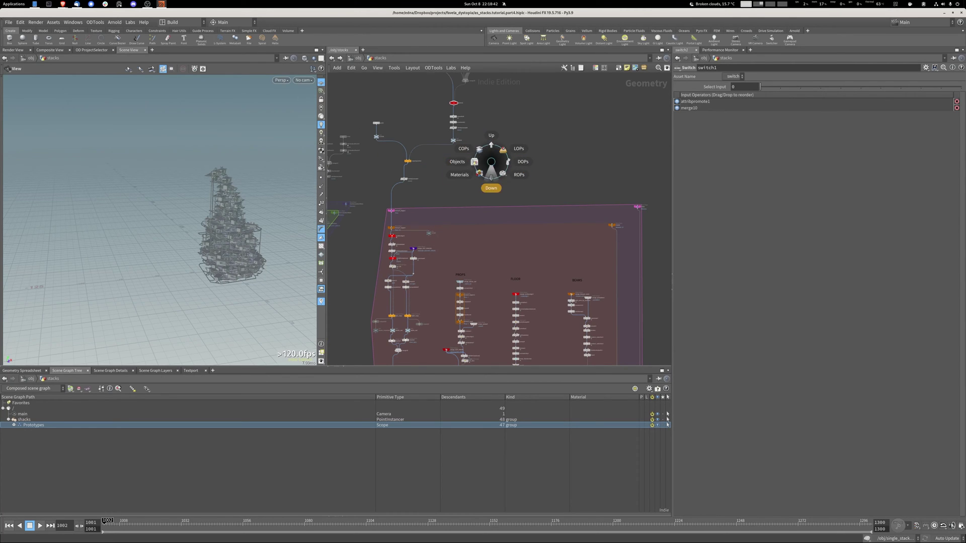
pyautogui.click(518, 148)
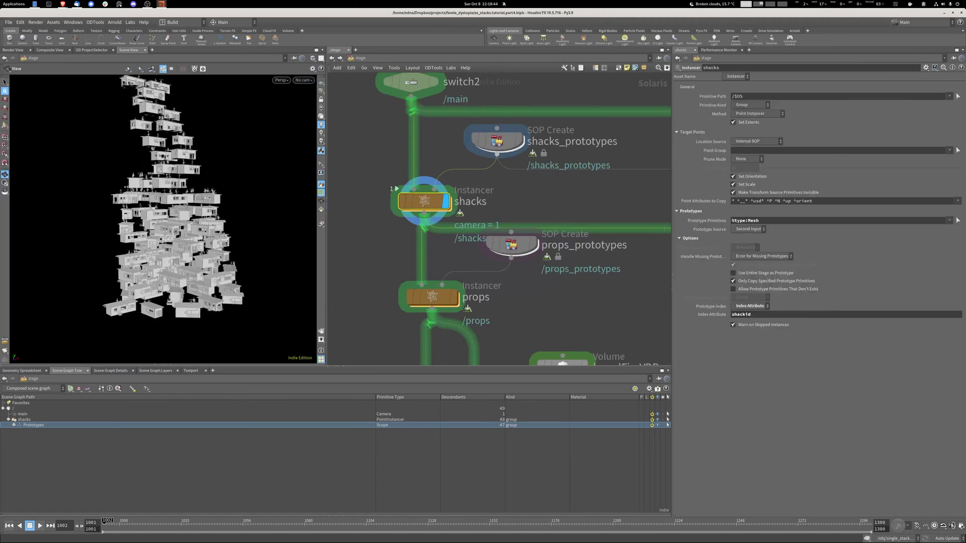
# - Display props_prototypes, examine the merge_OUT_PROPS1 and unpack nodes inside it, and return to the stage level
pyautogui.moveTo(442, 203); pyautogui.dragTo(421, 110, button='middle')
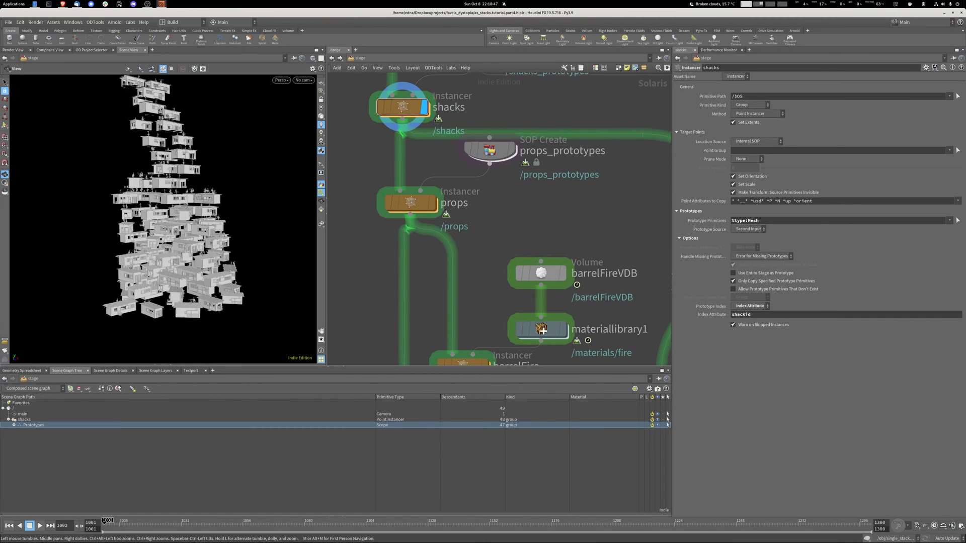
pyautogui.click(515, 129)
pyautogui.moveTo(171, 287); pyautogui.dragTo(57, 297)
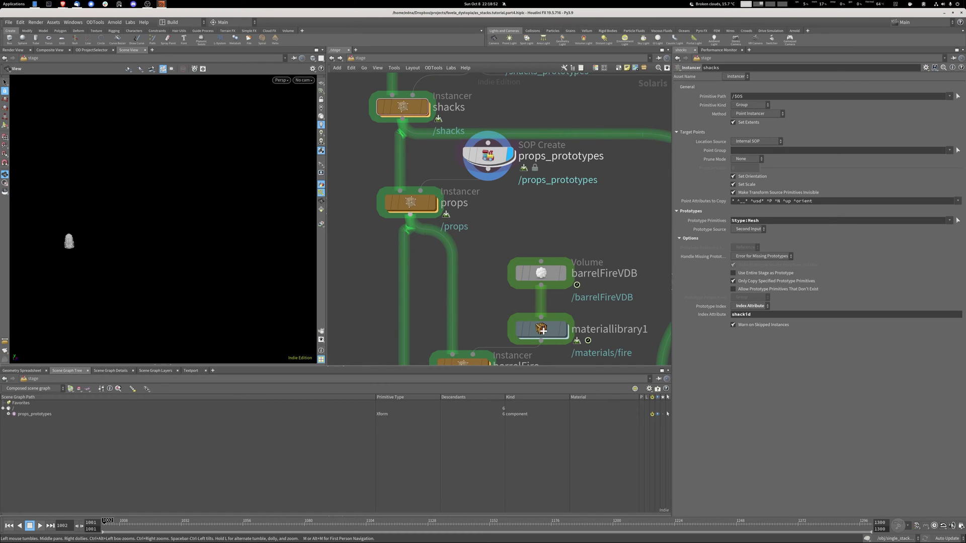
pyautogui.doubleClick(488, 156)
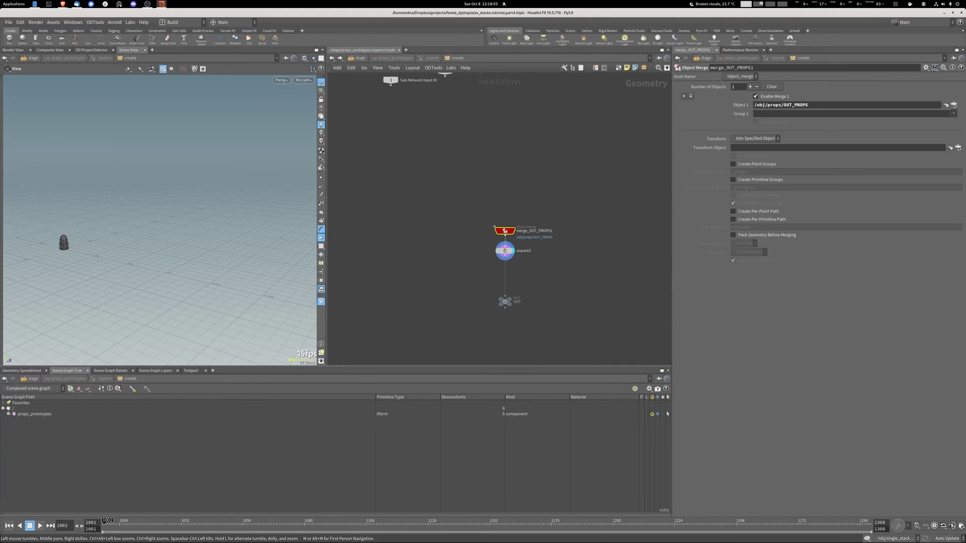
pyautogui.press('u')
# - Open the network inside the props instancer and display merge_null4 and blast1 in turn, framing the geometry in the view
pyautogui.doubleClick(410, 201)
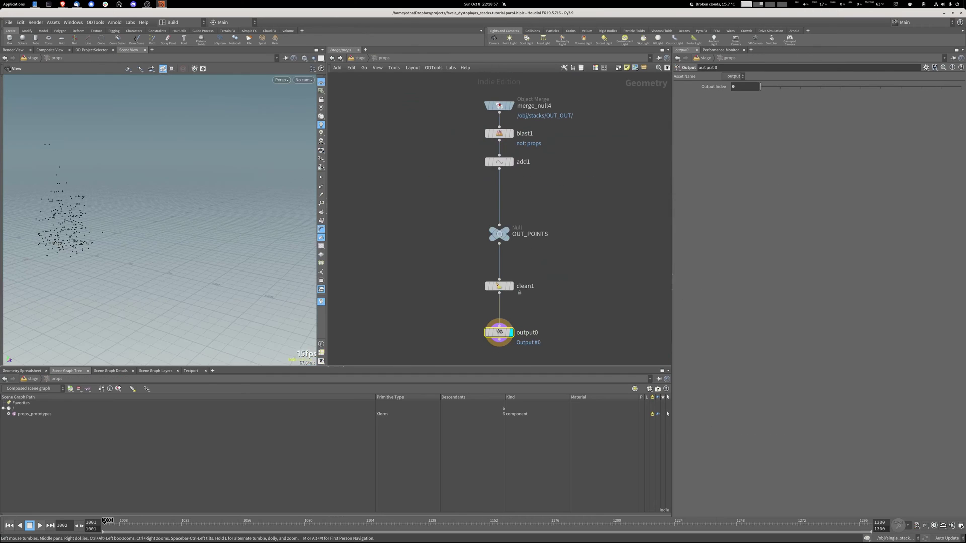
pyautogui.click(511, 105)
pyautogui.hotkey('space', 'g')
pyautogui.moveTo(181, 227); pyautogui.dragTo(141, 227)
pyautogui.click(511, 133)
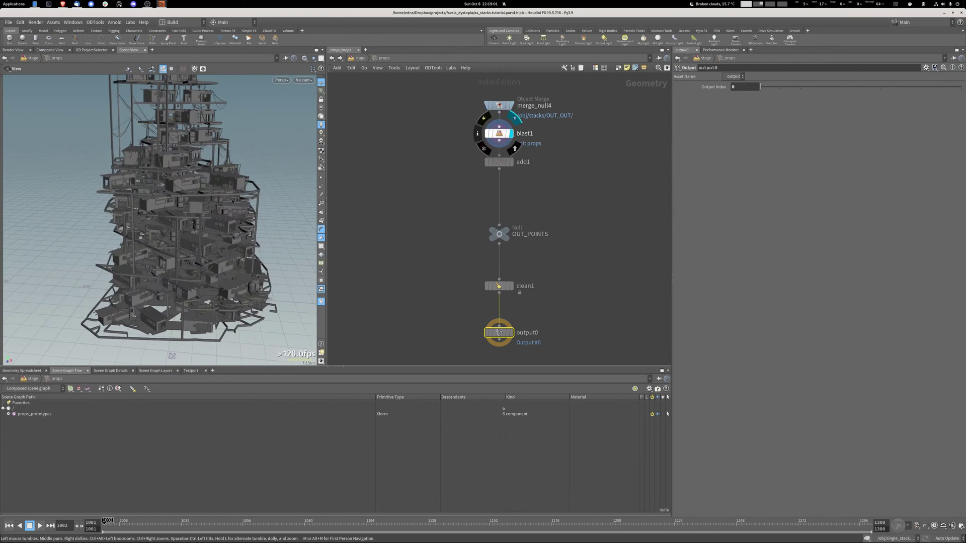
pyautogui.scroll(4, 171, 220)
pyautogui.moveTo(172, 220); pyautogui.dragTo(207, 207)
# - Display add1 and clean1 in the props network, examine clean1's node info for its point attributes, and return to the stage level
pyautogui.moveTo(523, 166); pyautogui.dragTo(495, 119, button='middle')
pyautogui.click(486, 99)
pyautogui.moveTo(212, 202); pyautogui.dragTo(213, 226)
pyautogui.moveTo(481, 238); pyautogui.dragTo(468, 175, button='middle')
pyautogui.click(470, 176)
pyautogui.click(457, 176)
pyautogui.middleClick(457, 176)
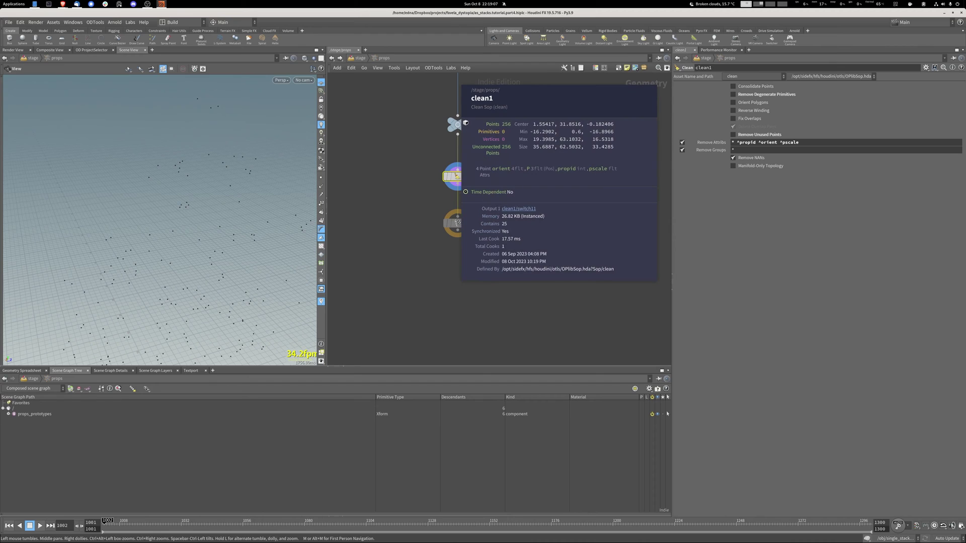
pyautogui.click(351, 67)
pyautogui.click(359, 58)
# - Check the props instancer's Index Attribute, display its output, and view the shacks prim with its props up close
pyautogui.doubleClick(739, 314)
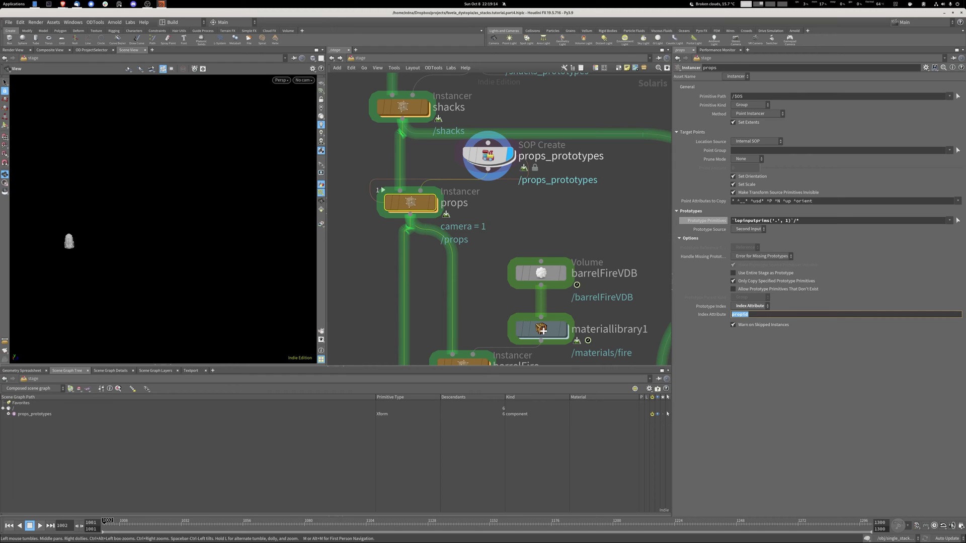
pyautogui.click(432, 202)
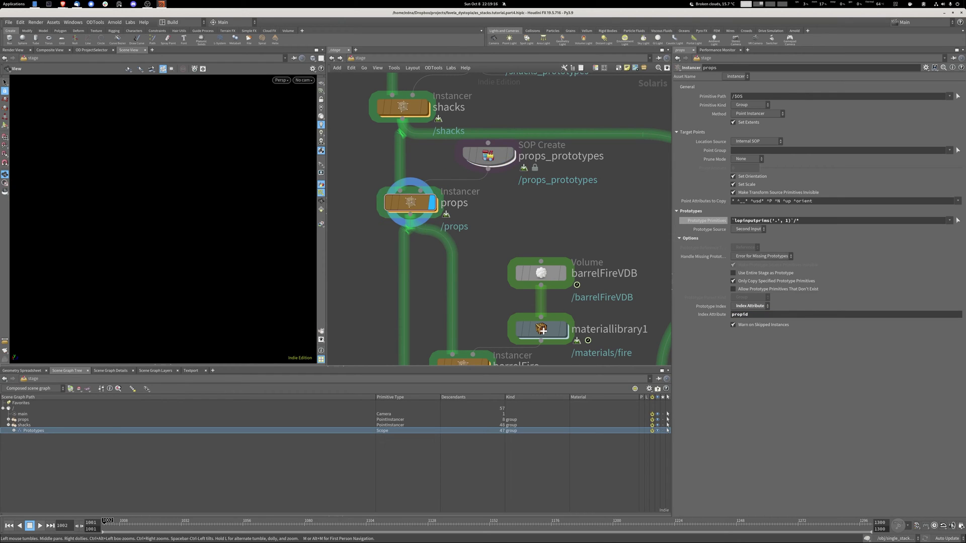
pyautogui.click(23, 420)
pyautogui.click(24, 425)
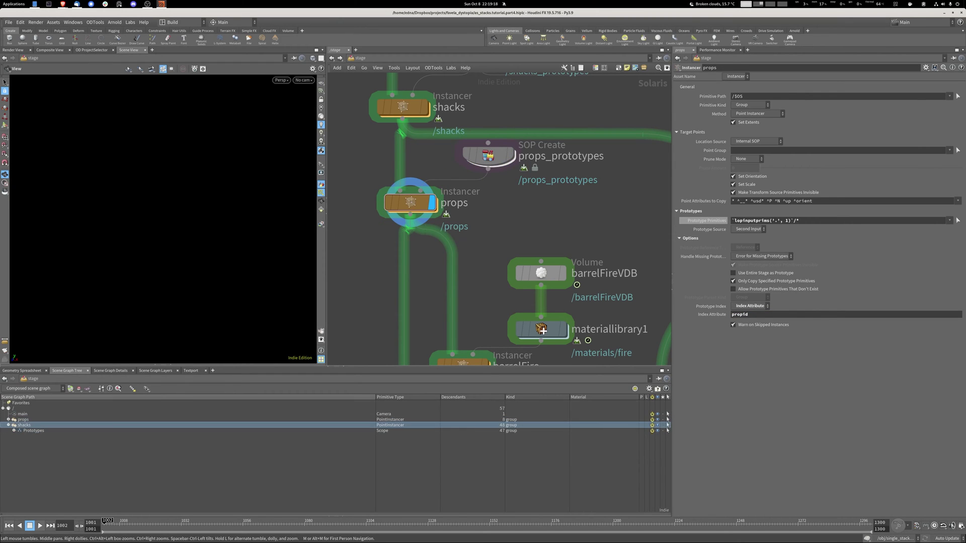
pyautogui.moveTo(171, 222); pyautogui.dragTo(146, 221)
pyautogui.scroll(10, 158, 237)
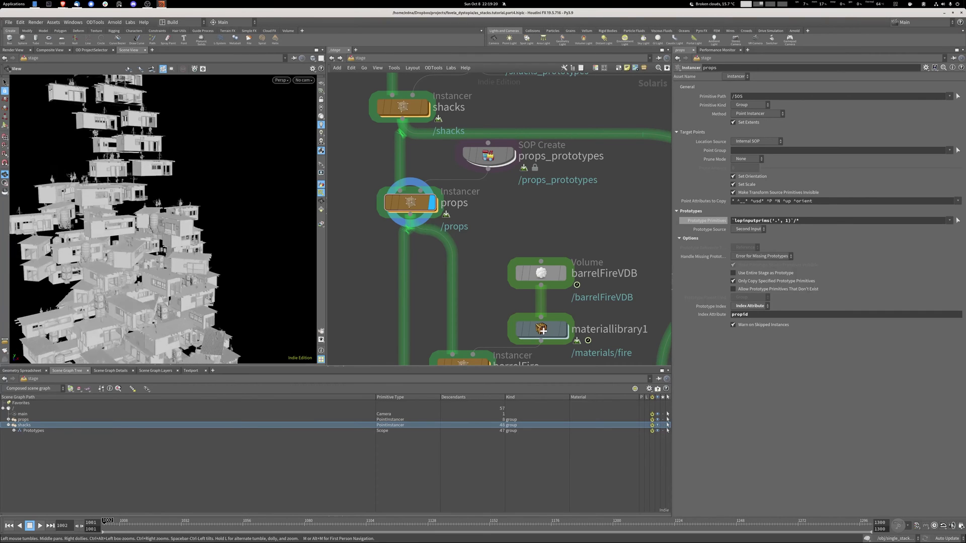
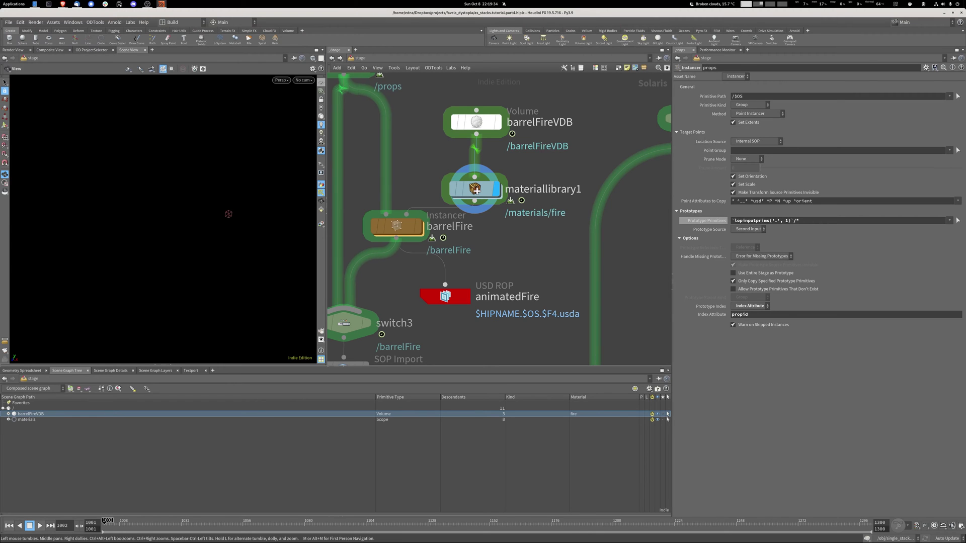
# - Examine the barrelFireVDB volume in the perspective view with materiallibrary1 displayed
pyautogui.scroll(10, 236, 209)
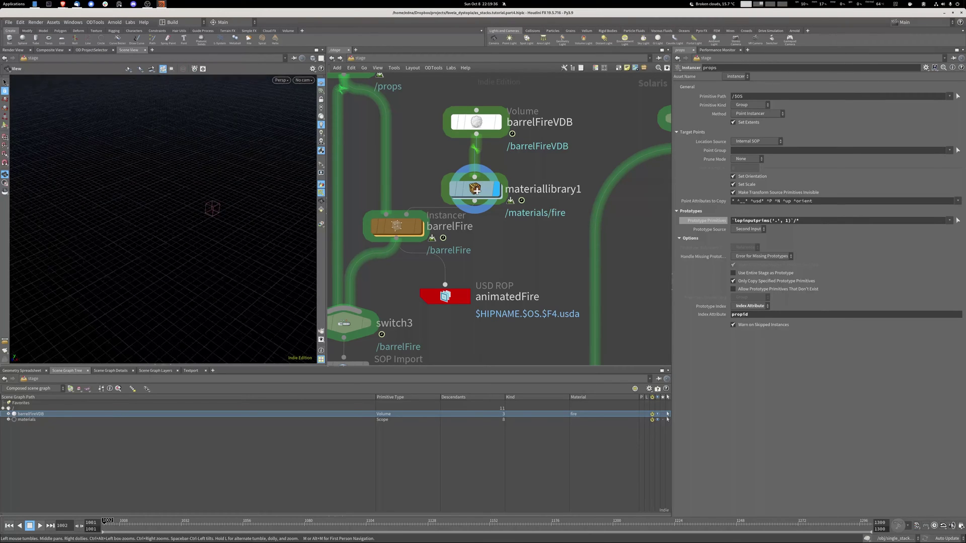
# - Switch the perspective viewport to the Arnold renderer and view the barrelFireVDB volume from a wider angle
pyautogui.moveTo(235, 208); pyautogui.dragTo(221, 171)
pyautogui.scroll(-5, 224, 317)
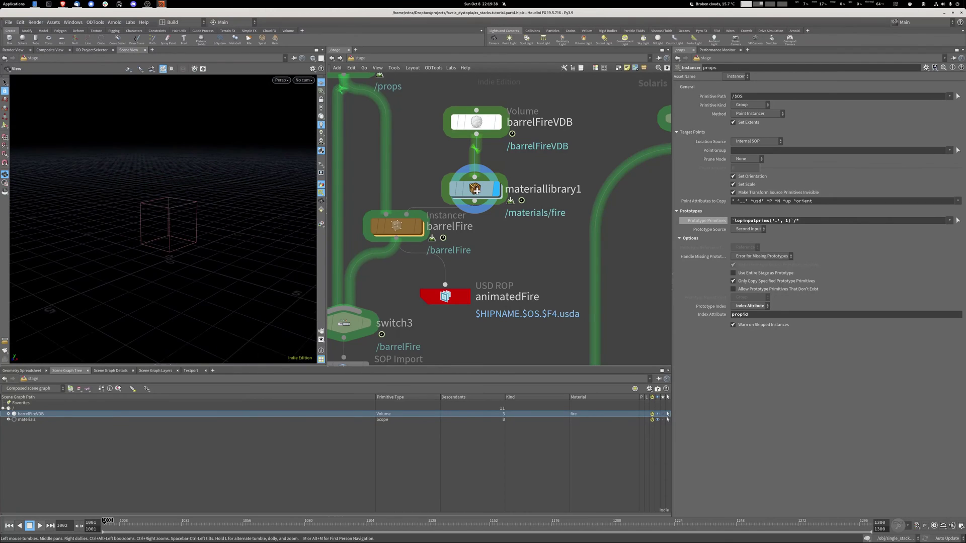
pyautogui.click(281, 80)
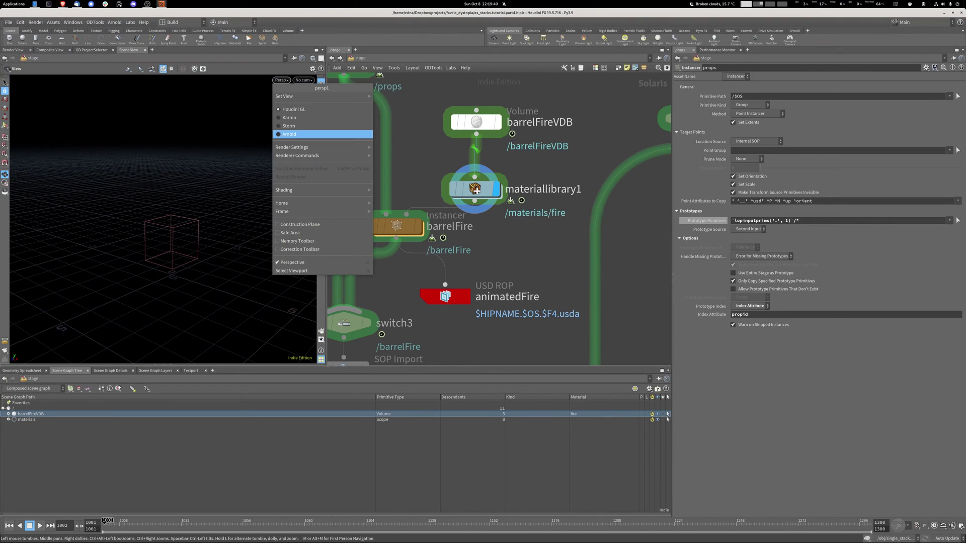
pyautogui.click(294, 134)
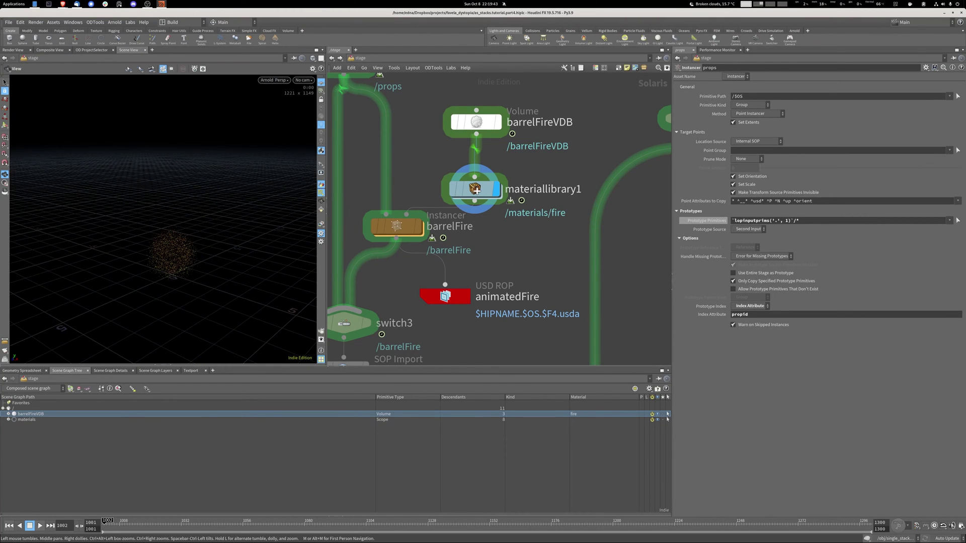
pyautogui.moveTo(172, 254); pyautogui.dragTo(219, 234)
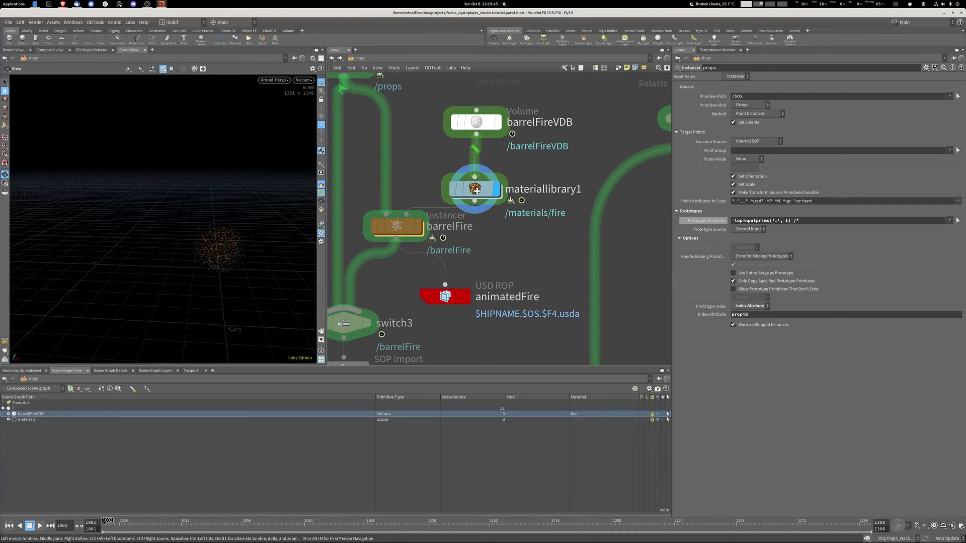
# - Check the viewport's Arnold render options, close them, and examine the rendered fire up close
pyautogui.press('d')
pyautogui.scroll(-10, 247, 252)
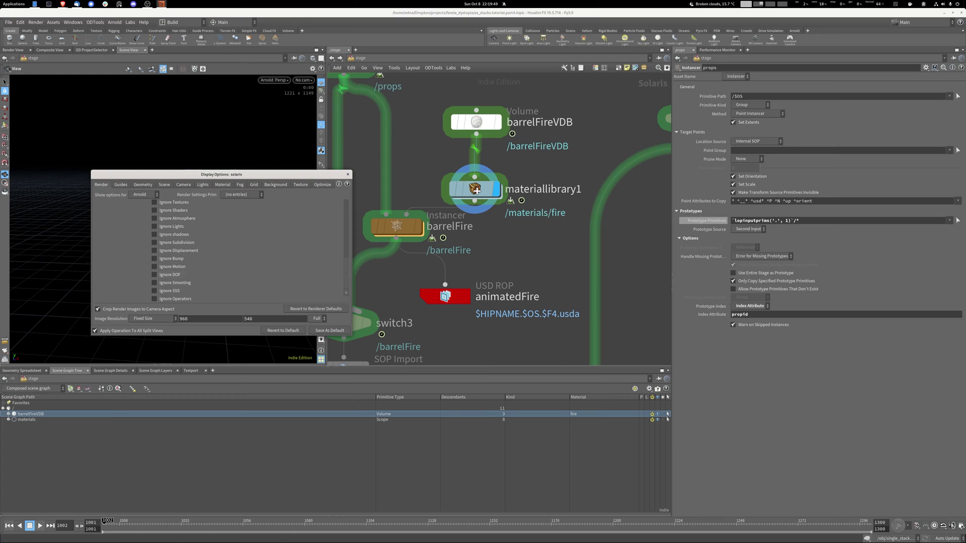
pyautogui.click(347, 174)
pyautogui.scroll(5, 216, 249)
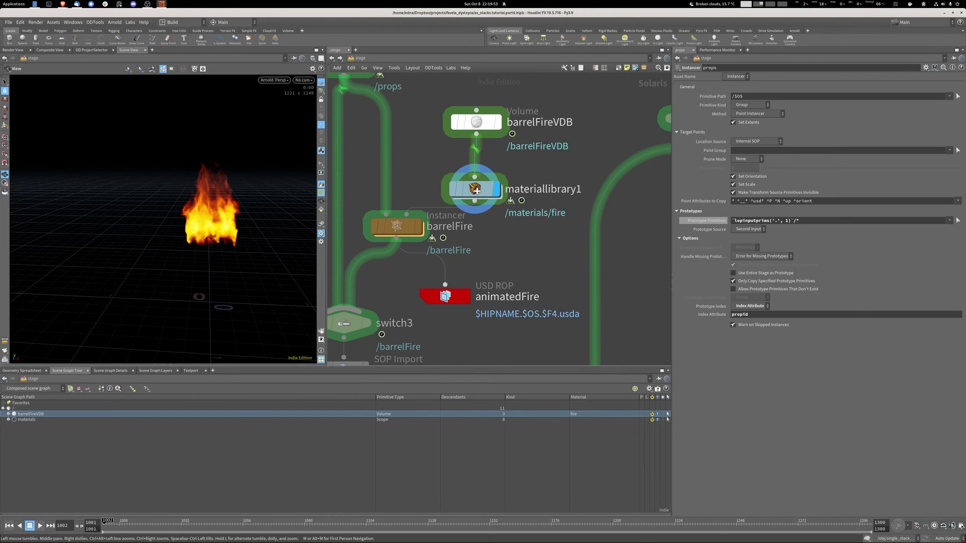
pyautogui.moveTo(211, 217); pyautogui.dragTo(181, 222)
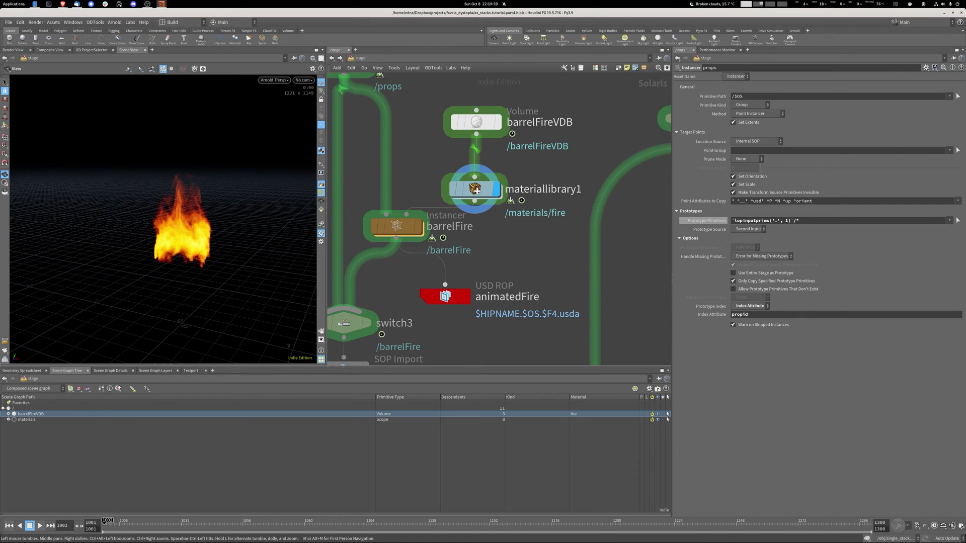
# - Review barrelFireVDB's file path, move materiallibrary1 closer beneath it, and select the barrelFire instancer
pyautogui.click(476, 122)
pyautogui.moveTo(475, 190); pyautogui.dragTo(476, 162)
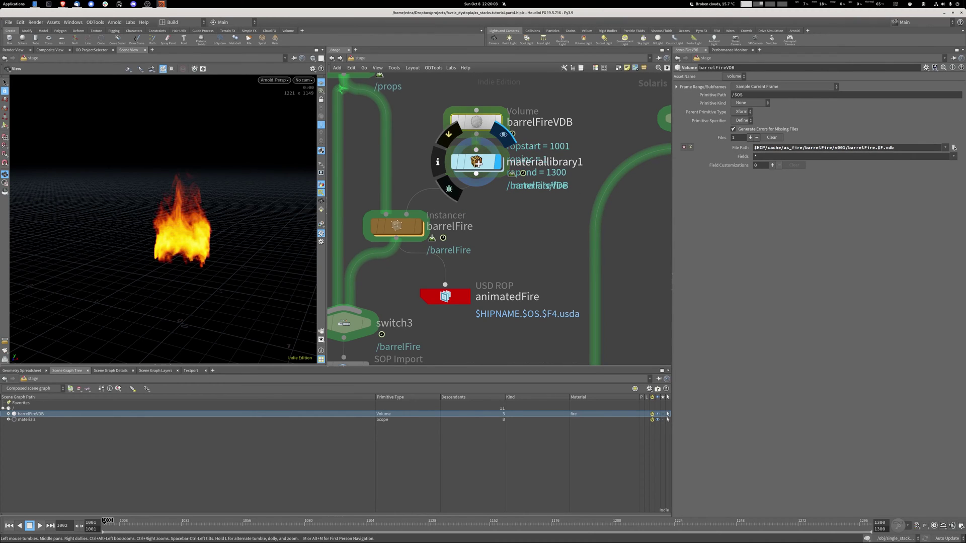
pyautogui.click(397, 228)
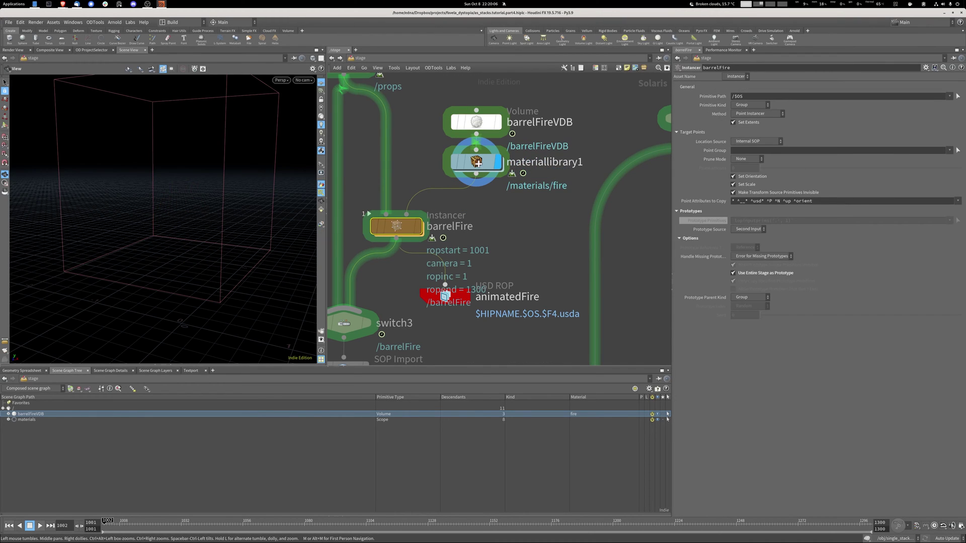
# - Open the network inside the barrelFire instancer, display blast2 and examine its point group setting
pyautogui.doubleClick(396, 226)
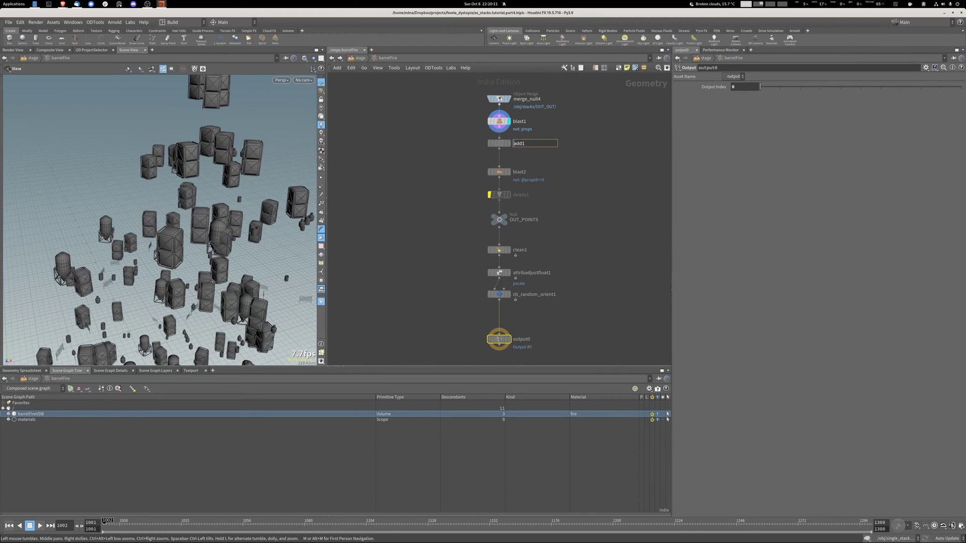
pyautogui.click(508, 143)
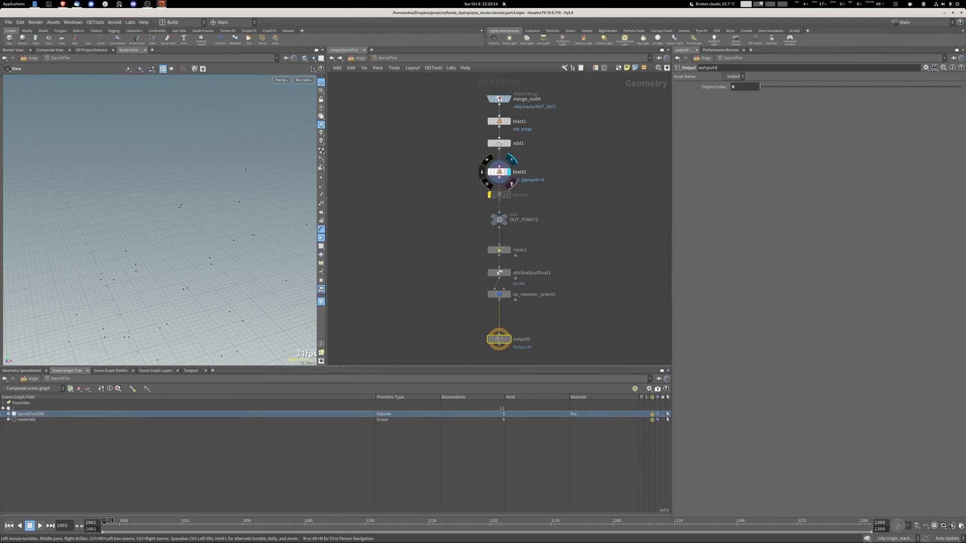
pyautogui.click(499, 171)
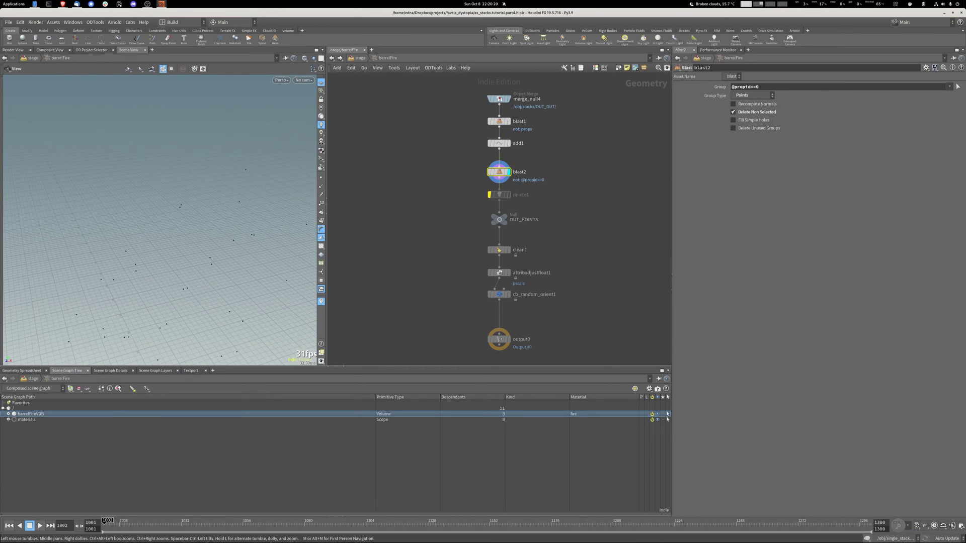
# - Examine clean1, attribadjustfloat1 and cb_random_orient1 with point markers shown in the view, and return to the stage level
pyautogui.click(508, 250)
pyautogui.click(512, 261)
pyautogui.click(321, 178)
pyautogui.click(499, 273)
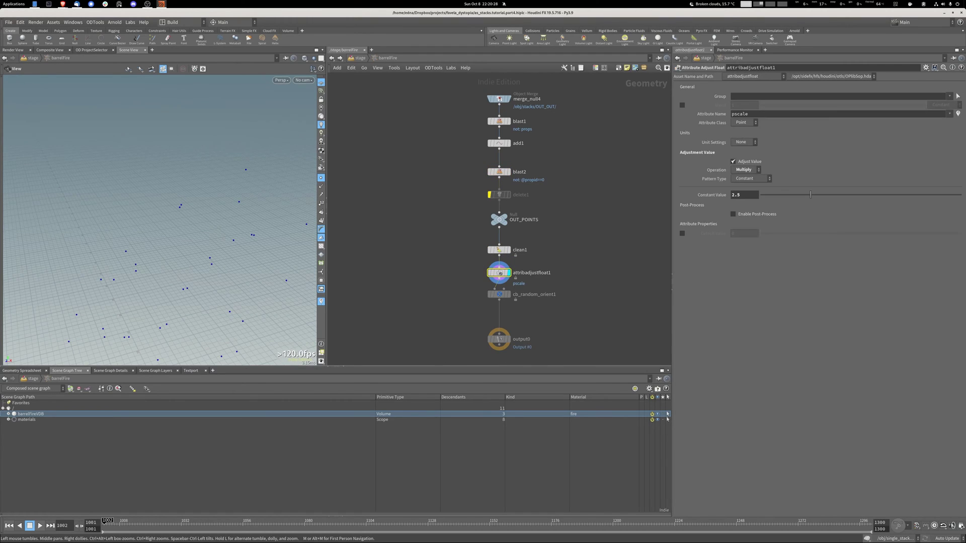
pyautogui.click(499, 294)
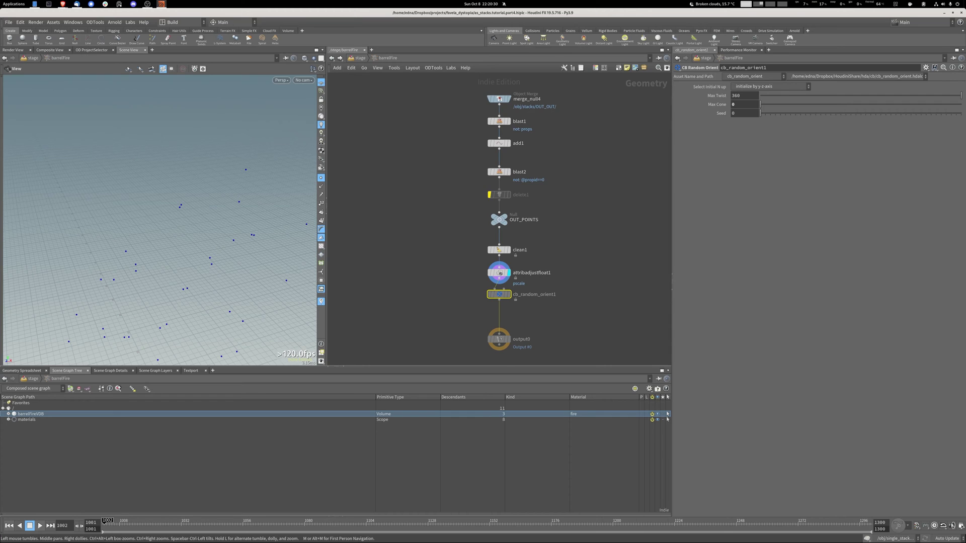
pyautogui.press('u')
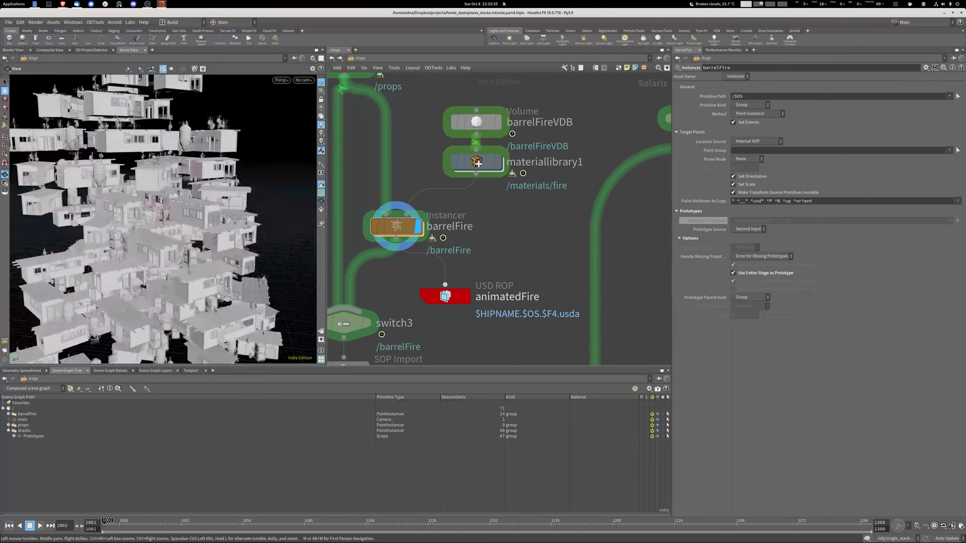
# - View the barrelFire instances among the shacks up close and across the whole stack, rendered with Arnold
pyautogui.scroll(10, 163, 219)
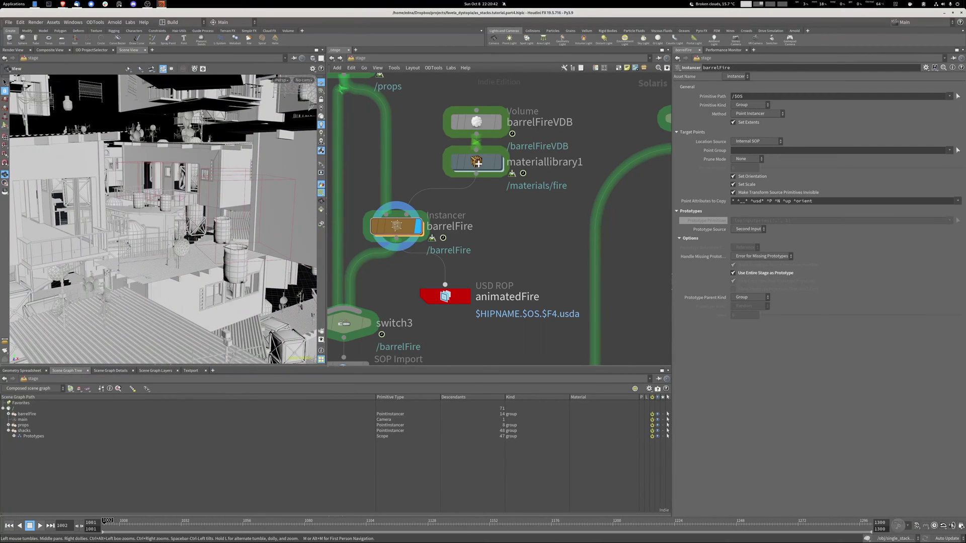
pyautogui.click(281, 80)
pyautogui.click(302, 135)
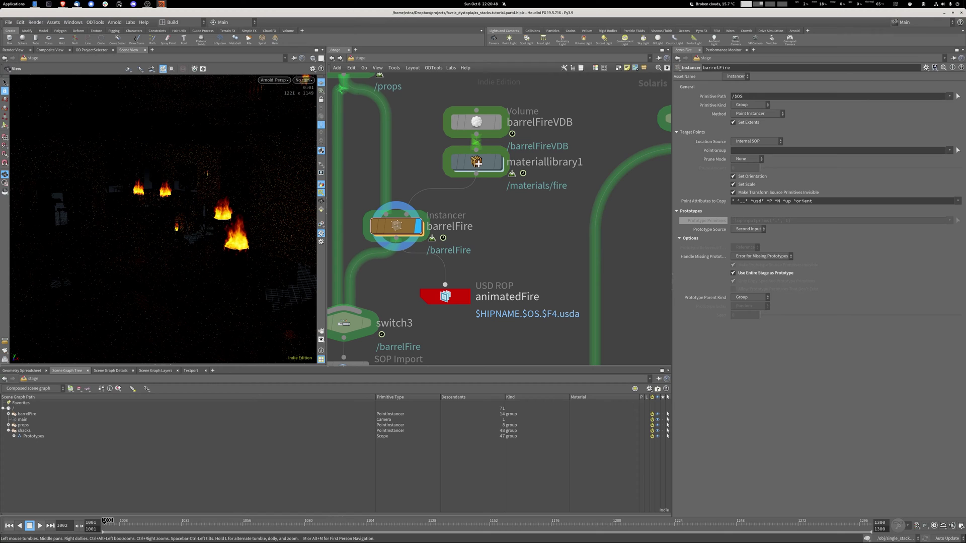
pyautogui.scroll(-5, 164, 219)
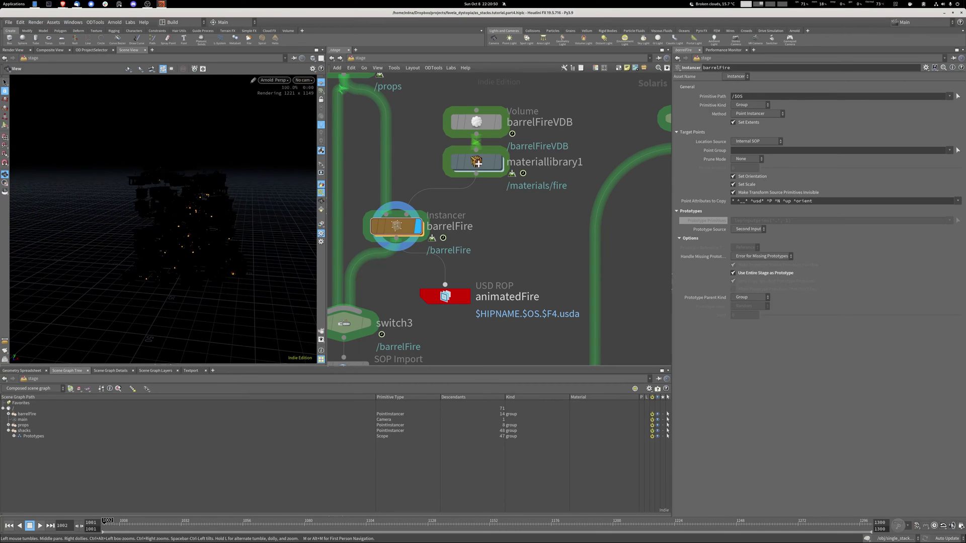
# - Look through the main camera at the Arnold render of the fires, and return to the free perspective view
pyautogui.click(304, 80)
pyautogui.moveTo(333, 101)
pyautogui.click(395, 103)
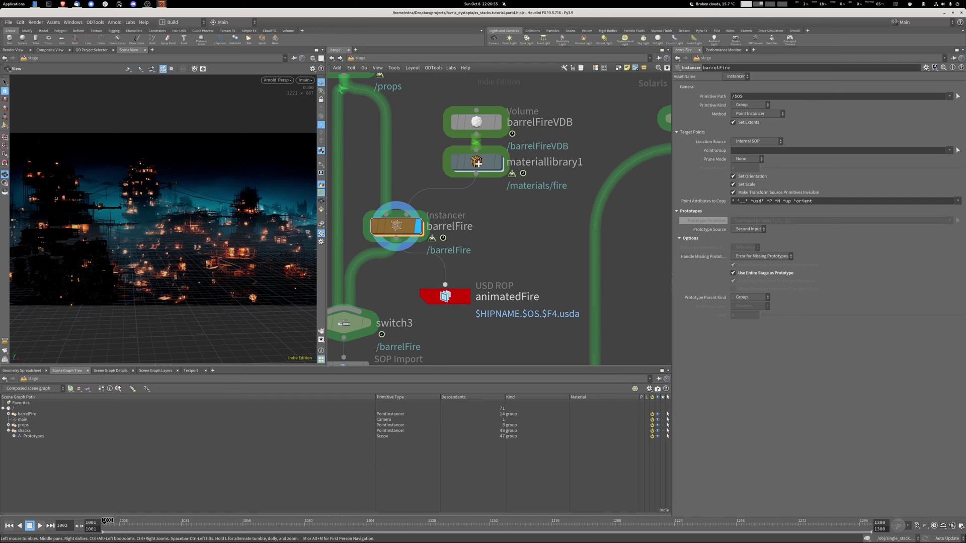
pyautogui.moveTo(125, 237); pyautogui.dragTo(196, 219)
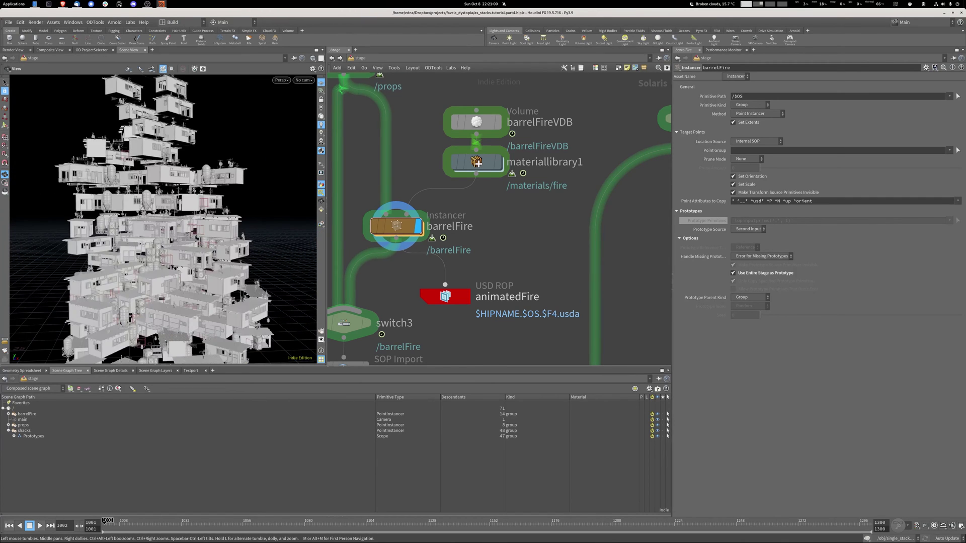
# - Select the animatedFire USD ROP and examine its frame range and output file settings
pyautogui.moveTo(445, 297); pyautogui.dragTo(495, 228, button='middle')
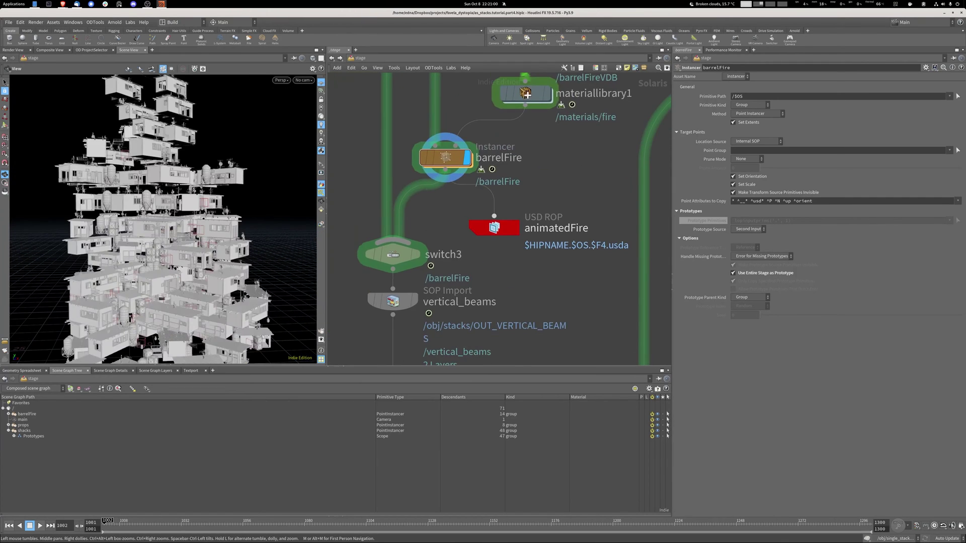
pyautogui.click(483, 228)
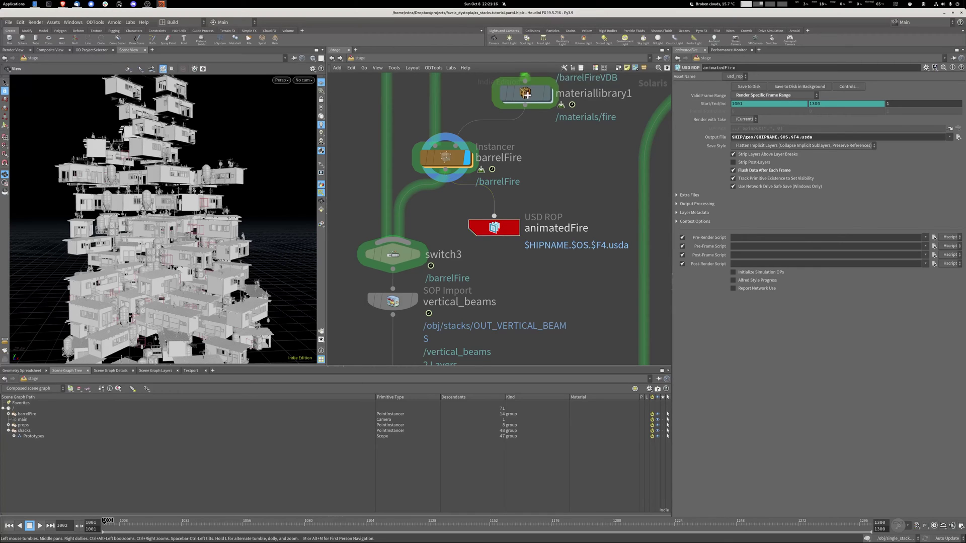
pyautogui.moveTo(526, 94); pyautogui.dragTo(546, 124, button='middle')
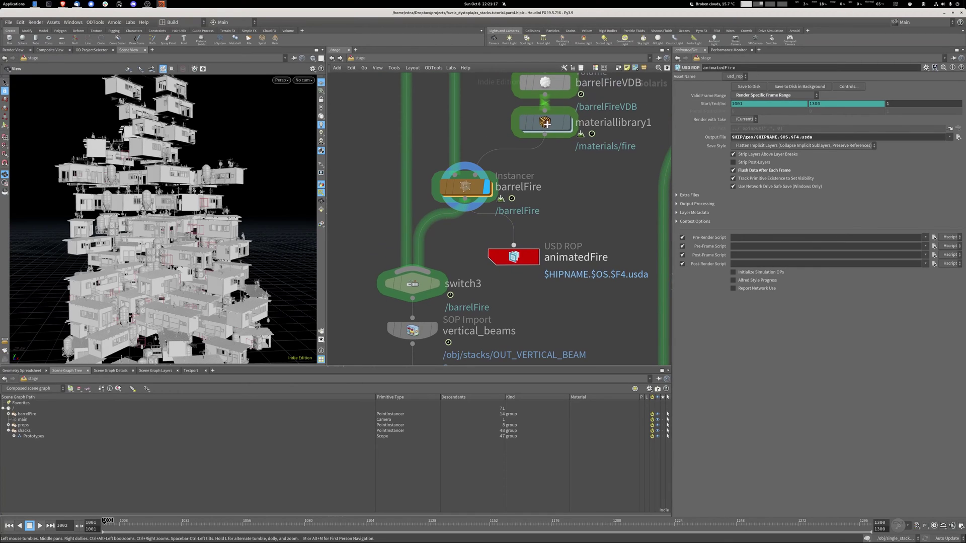
# - Check the Select Input expression on switch3 and display the node
pyautogui.scroll(-1, 469, 242)
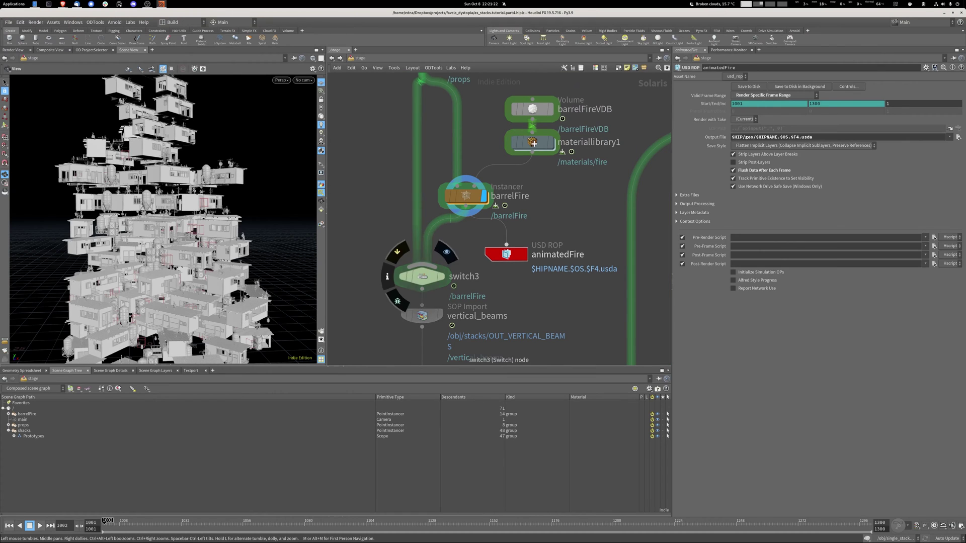
pyautogui.click(422, 277)
pyautogui.click(715, 96)
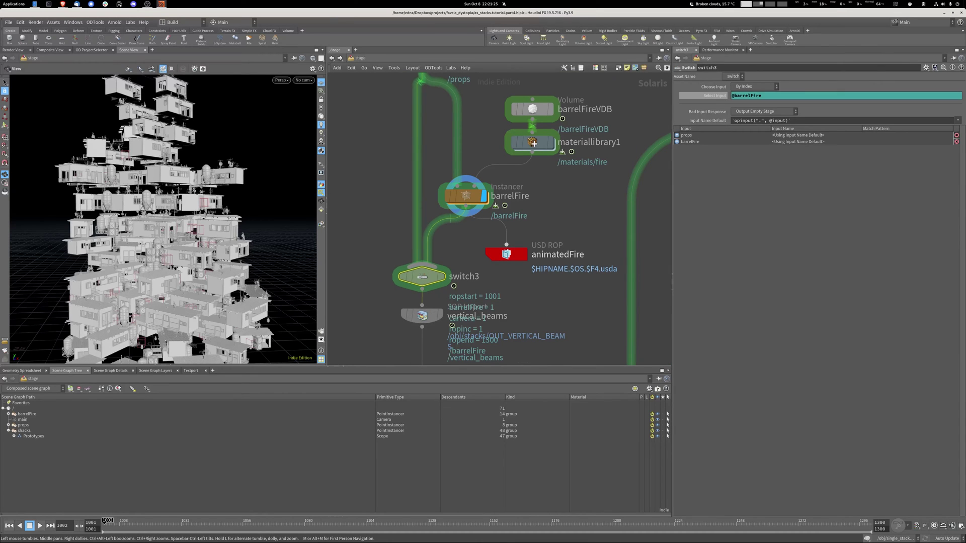
pyautogui.click(445, 254)
# - Jump from the vertical_beams SOP Import to its source OUT_VERTICAL_BEAMS, display and frame the geometry, and return to the stage
pyautogui.moveTo(443, 302); pyautogui.dragTo(424, 166, button='middle')
pyautogui.click(403, 179)
pyautogui.moveTo(404, 179); pyautogui.dragTo(404, 189)
pyautogui.moveTo(403, 189)
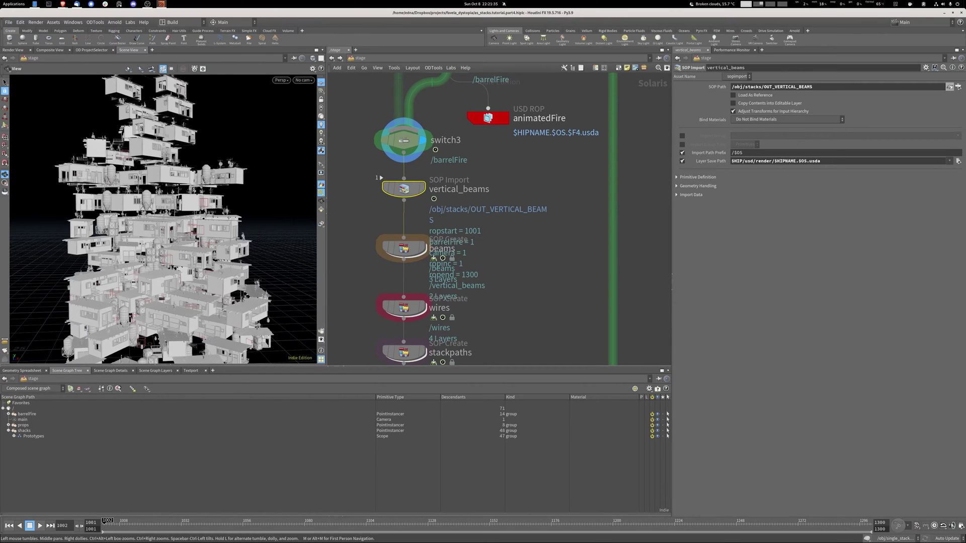
pyautogui.click(959, 86)
pyautogui.press('f')
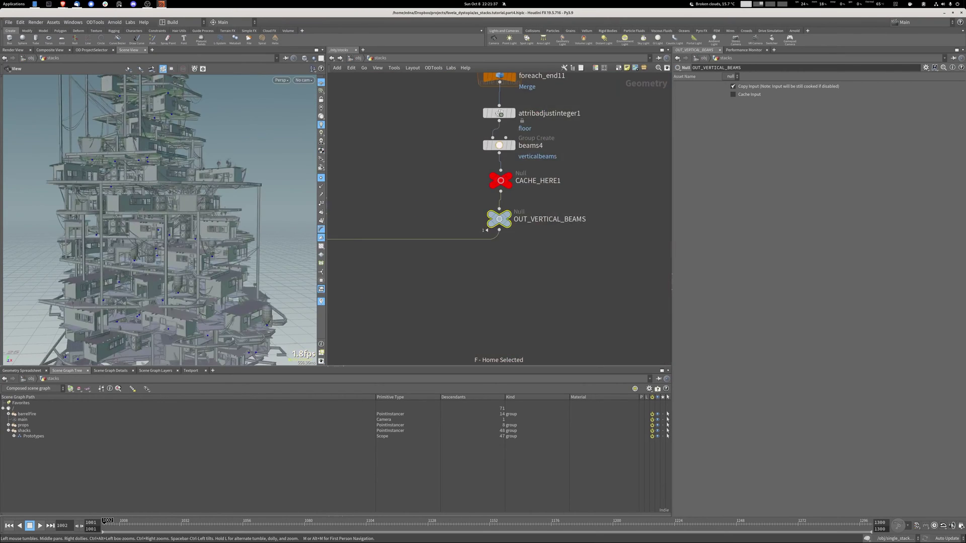
pyautogui.click(492, 210)
pyautogui.press('f')
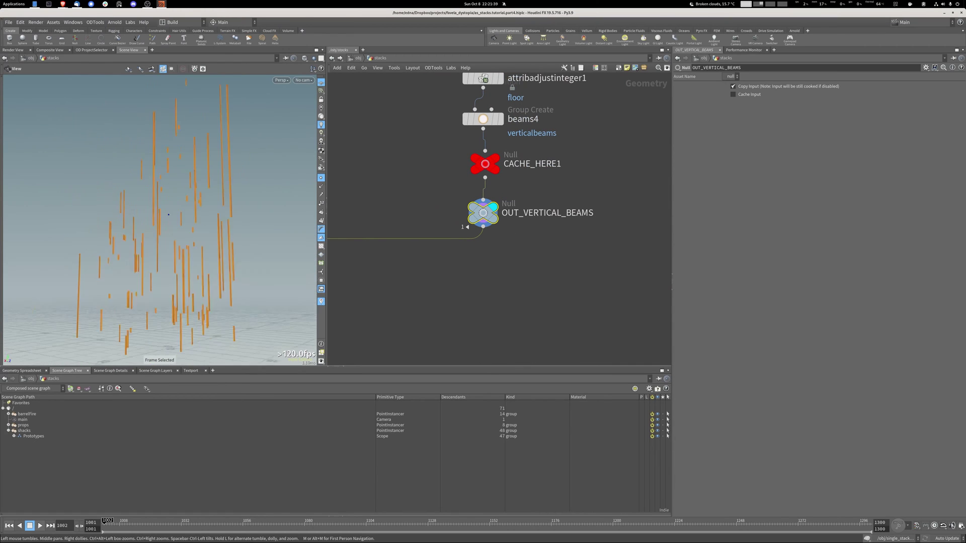
pyautogui.hotkey('alt', 'Left')
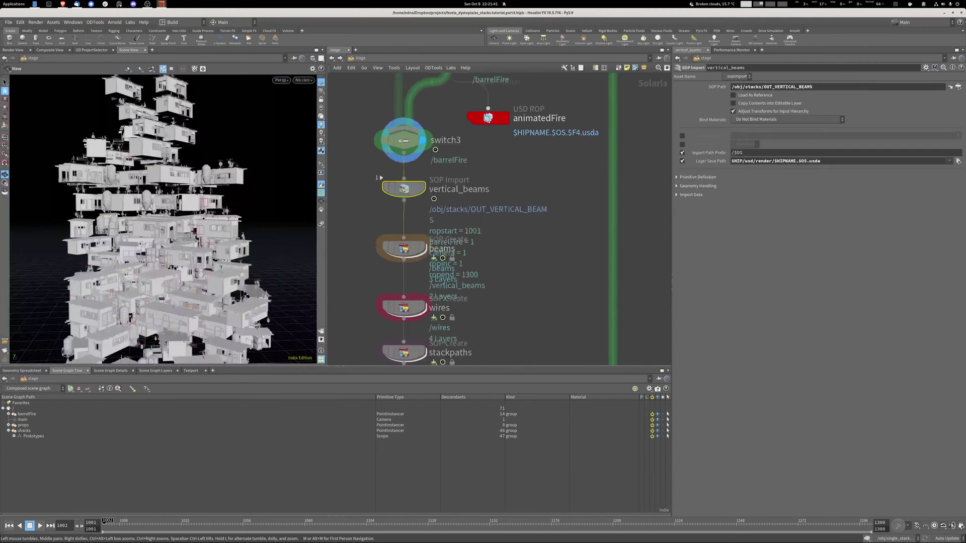
# - Display vertical_beams on the stage and examine the beams around the shack stack
pyautogui.click(421, 189)
pyautogui.scroll(-6, 86, 244)
pyautogui.scroll(7, 85, 245)
pyautogui.moveTo(151, 226); pyautogui.dragTo(101, 226)
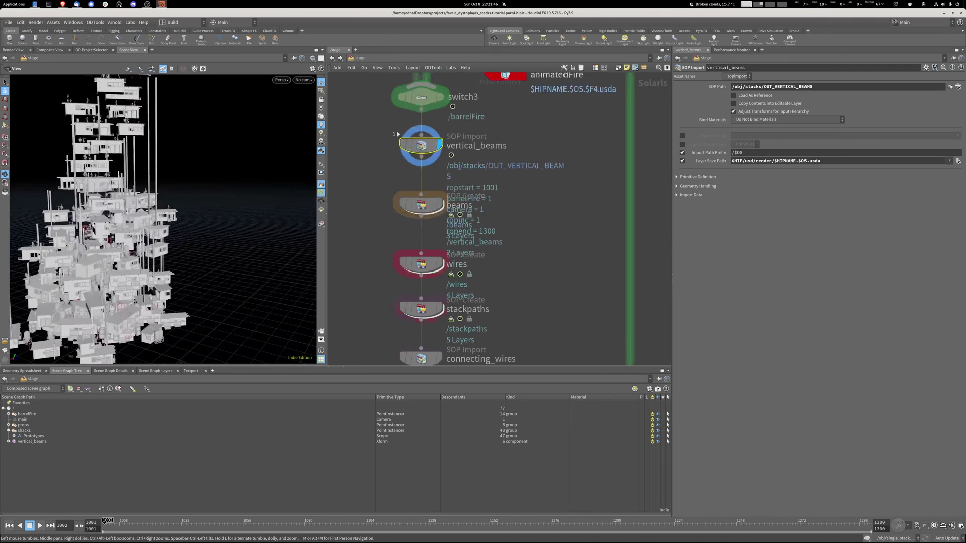
# - Move the beams SOP Create node out to the side of the node chain and display it
pyautogui.moveTo(422, 204); pyautogui.dragTo(421, 195, button='middle')
pyautogui.moveTo(421, 195); pyautogui.dragTo(386, 184)
pyautogui.click(405, 185)
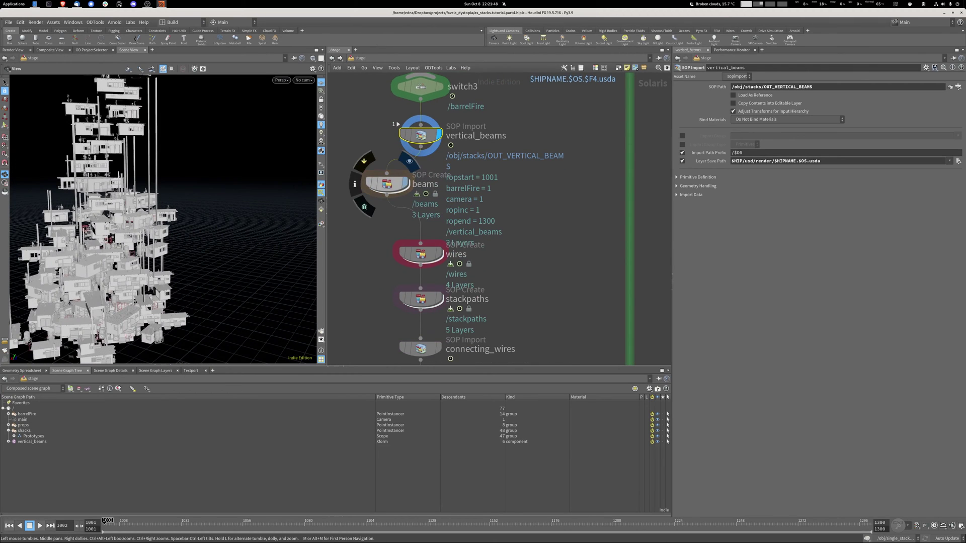
# - Open the network inside beams, display merge_OUT_OUT and blast1 in turn, and return to the stage level
pyautogui.doubleClick(387, 184)
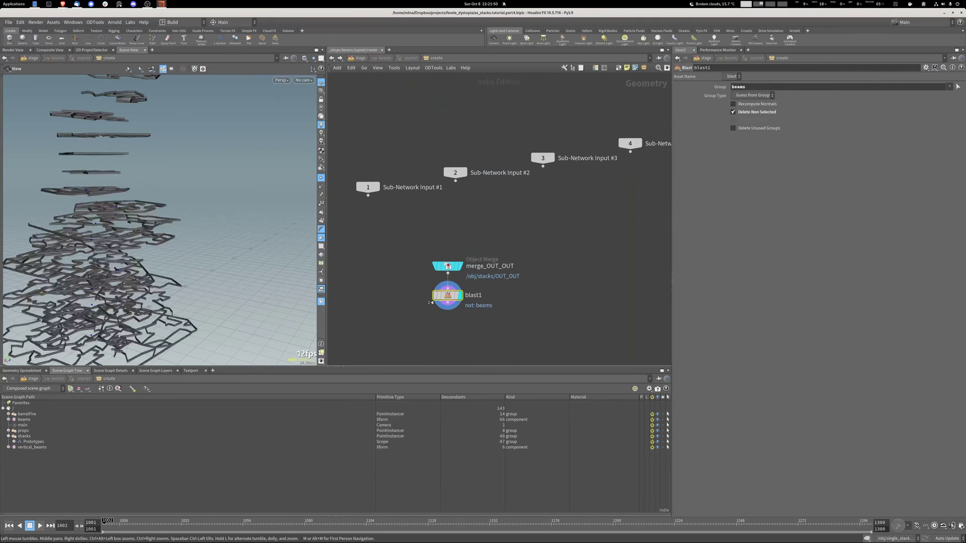
pyautogui.moveTo(447, 267)
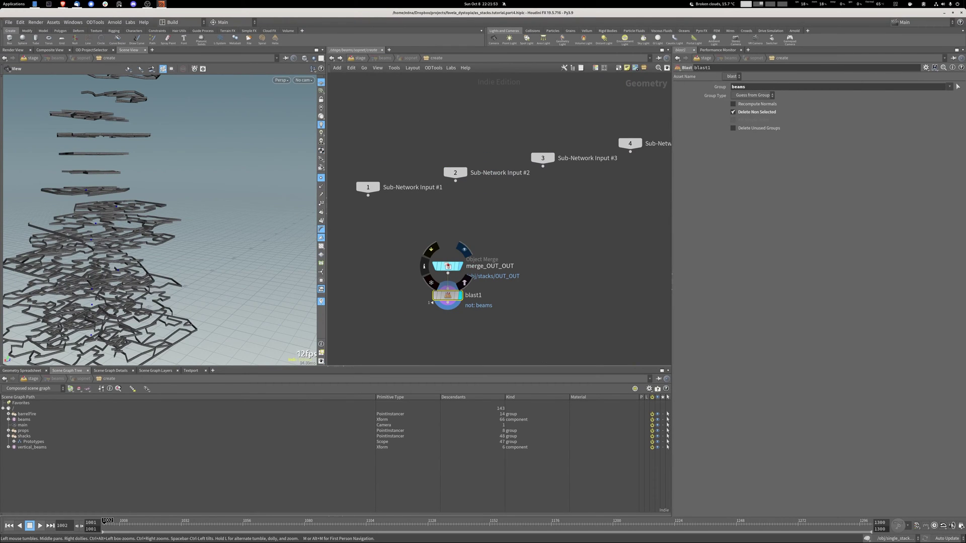
pyautogui.click(465, 250)
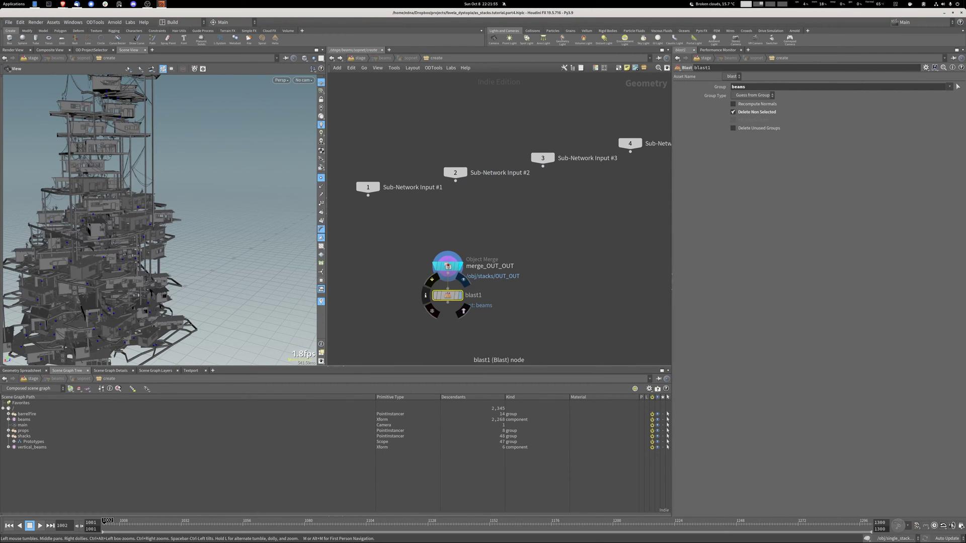
pyautogui.click(463, 279)
pyautogui.press('u')
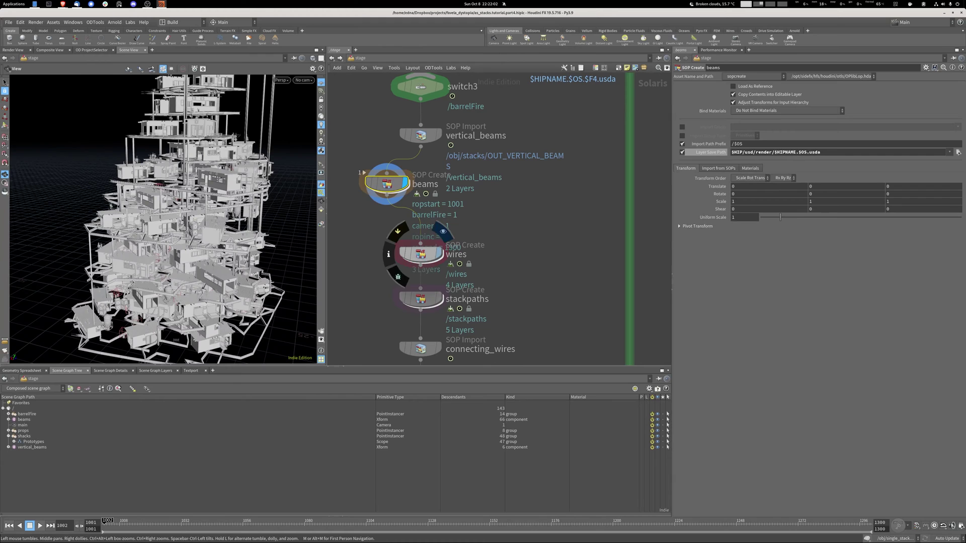
# - Display the wires SOP Create node, look at the cable network inside it, and return to the stage level
pyautogui.click(436, 254)
pyautogui.click(421, 254)
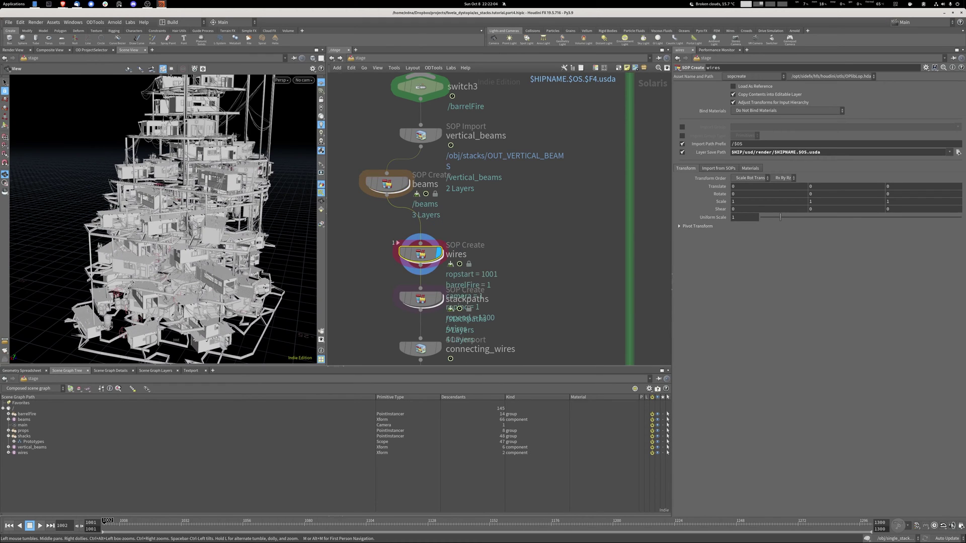
pyautogui.press('i')
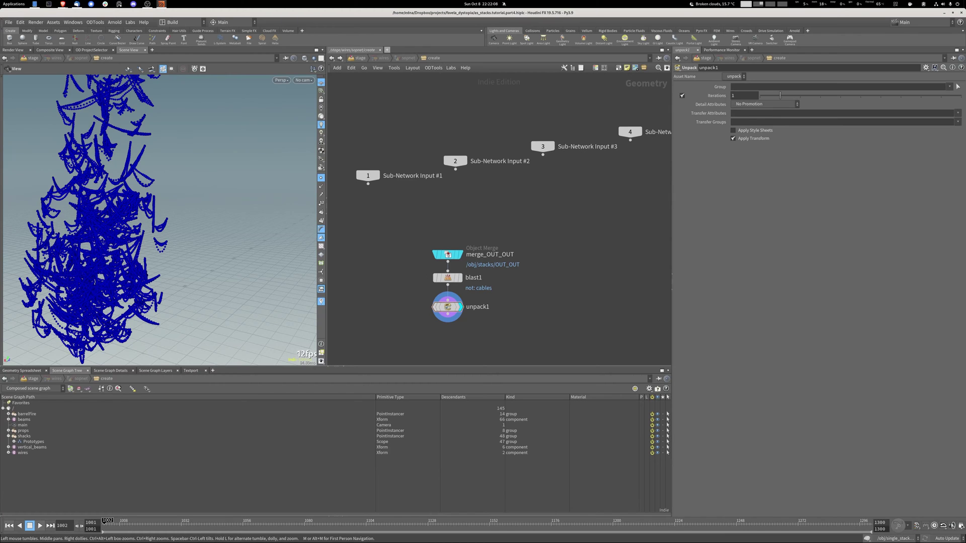
pyautogui.press('u')
pyautogui.moveTo(427, 212); pyautogui.dragTo(422, 211, button='middle')
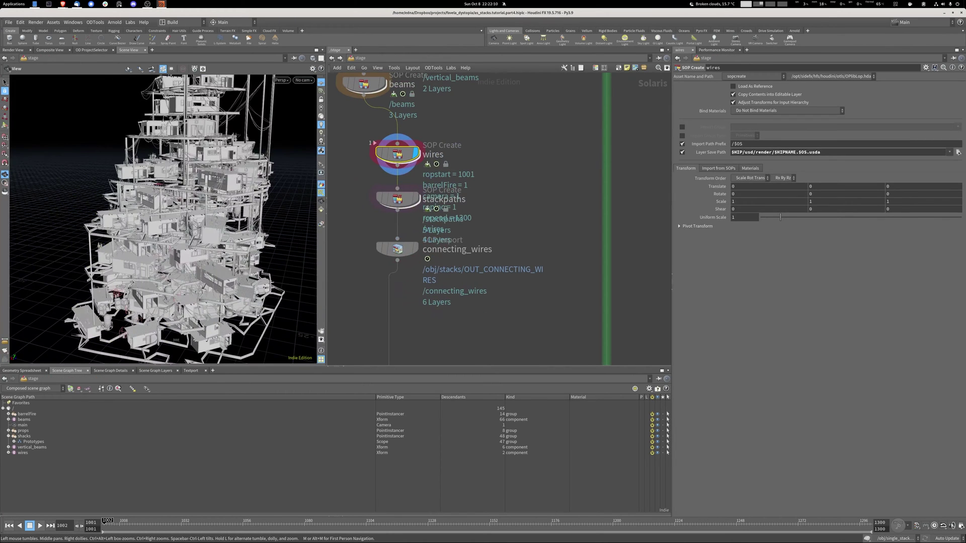
# - Display the stackpaths SOP Create node and the connecting_wires SOP Import in turn on the stage
pyautogui.click(416, 198)
pyautogui.click(397, 199)
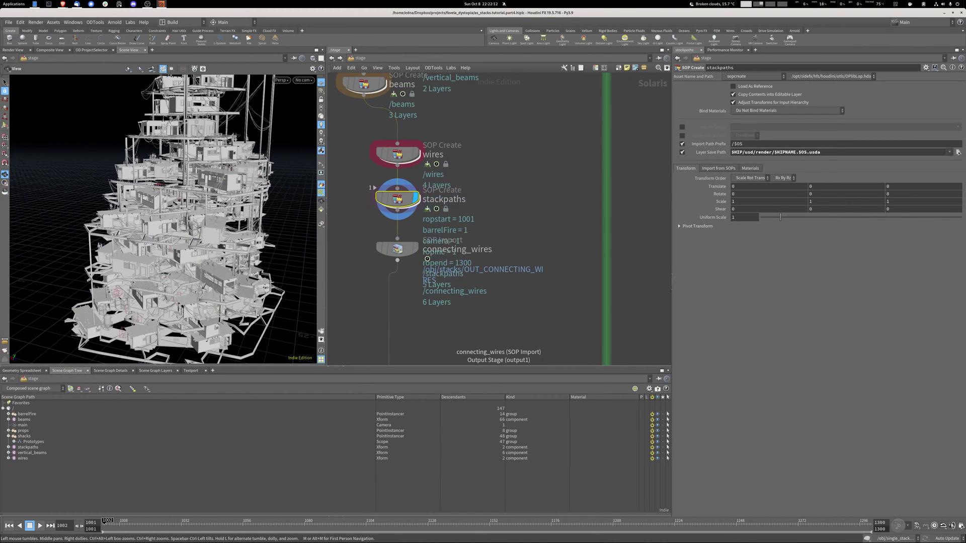
pyautogui.click(397, 249)
pyautogui.click(416, 249)
# - Open the network inside the lights instancer and go back up to the stage level
pyautogui.moveTo(416, 248); pyautogui.dragTo(465, 118, button='middle')
pyautogui.moveTo(503, 282); pyautogui.dragTo(443, 127, button='middle')
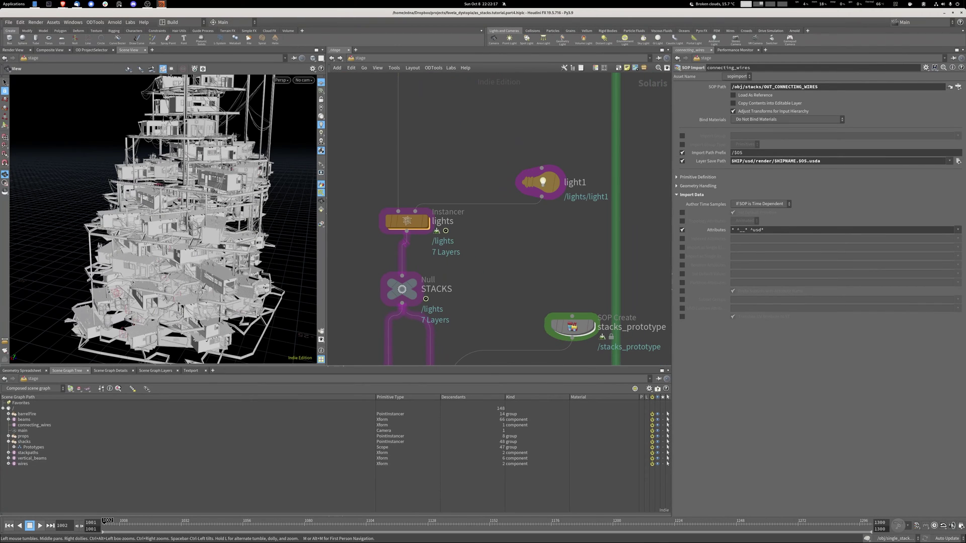
pyautogui.doubleClick(406, 221)
pyautogui.press('f')
pyautogui.press('u')
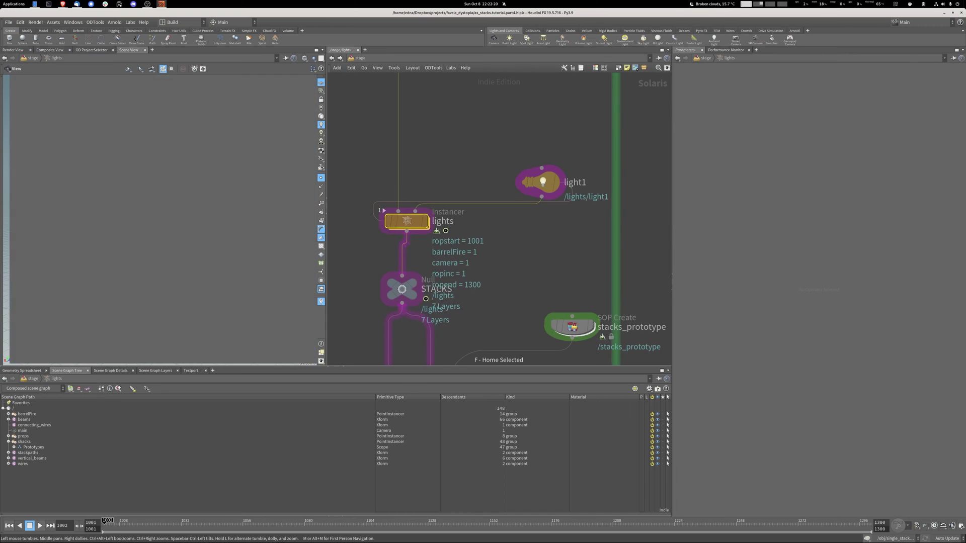
pyautogui.press('u')
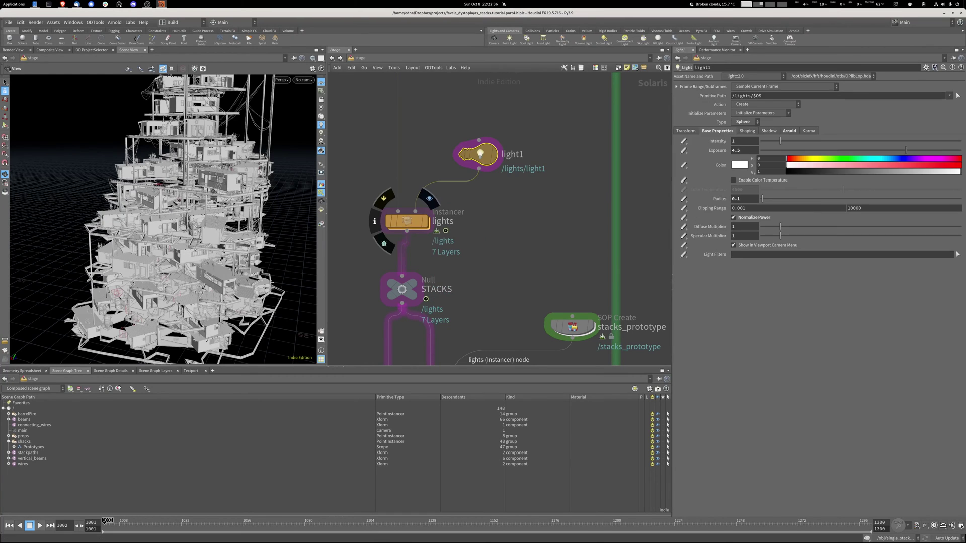
# - Jump from the lights instancer's SOP Path to its source OUT_LIGHTS, then display and frame the light points in wireframe
pyautogui.click(406, 221)
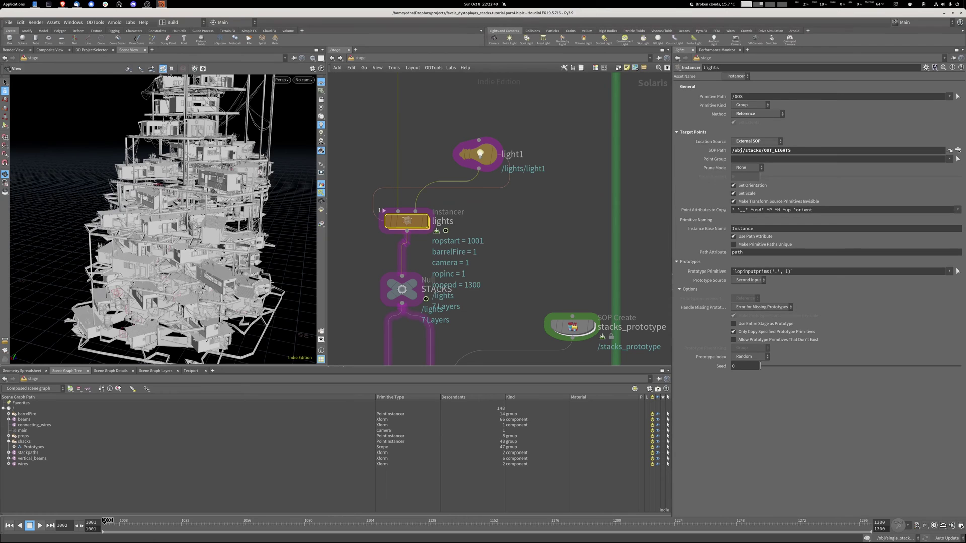
pyautogui.click(950, 151)
pyautogui.moveTo(483, 213)
pyautogui.press('f')
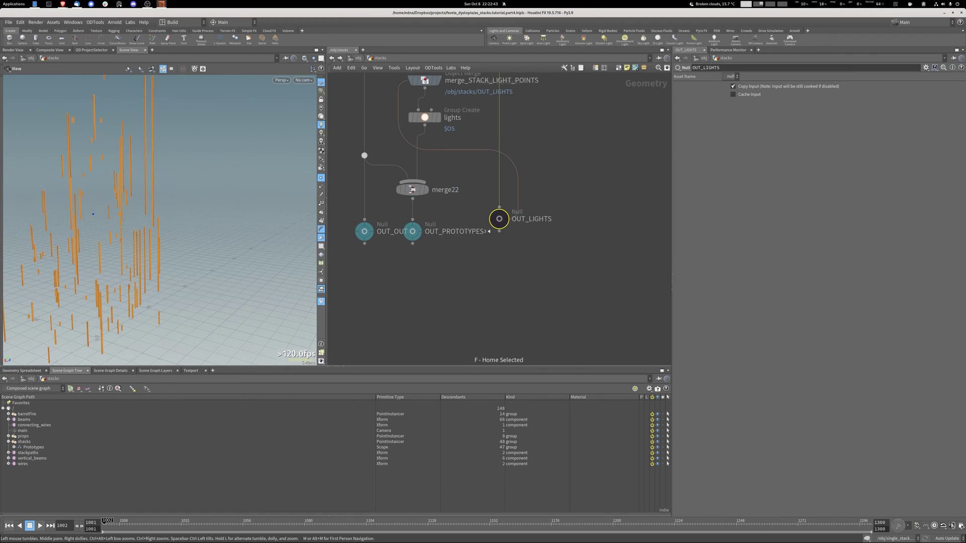
pyautogui.click(515, 199)
pyautogui.hotkey('space', 'g')
pyautogui.press('w')
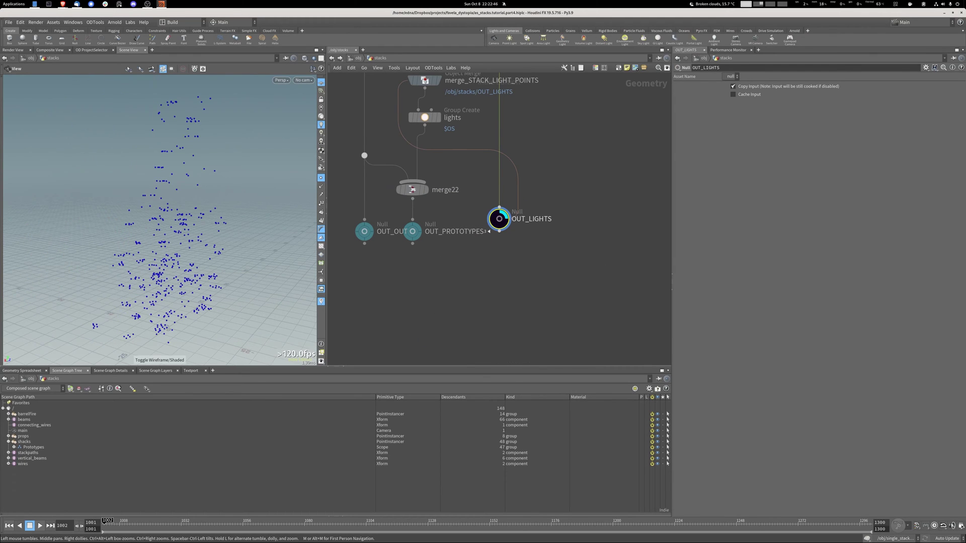
# - Hide the point markers in the viewport, inspect OUT_LIGHTS through its node options, and return to the stage
pyautogui.click(321, 177)
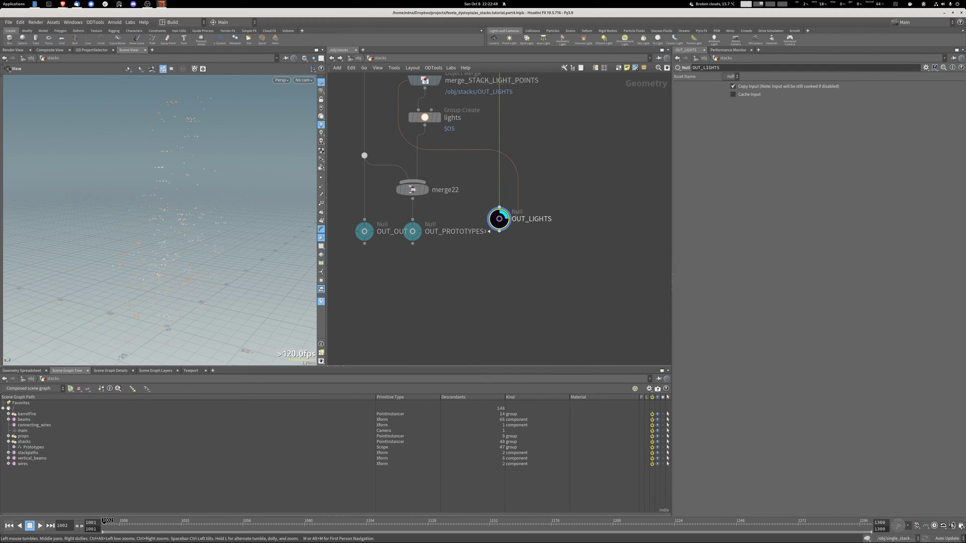
pyautogui.rightClick(500, 241)
pyautogui.click(528, 252)
pyautogui.press('Escape')
pyautogui.rightClick(500, 219)
pyautogui.click(519, 262)
pyautogui.moveTo(394, 328); pyautogui.dragTo(209, 376)
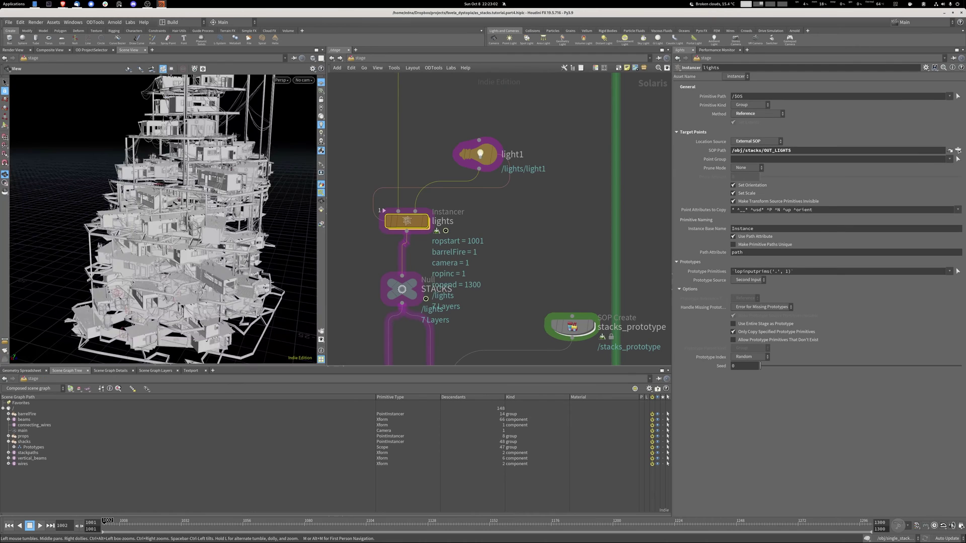
# - Display the lights instancer on the stage and examine the lit shacks up close
pyautogui.moveTo(406, 221)
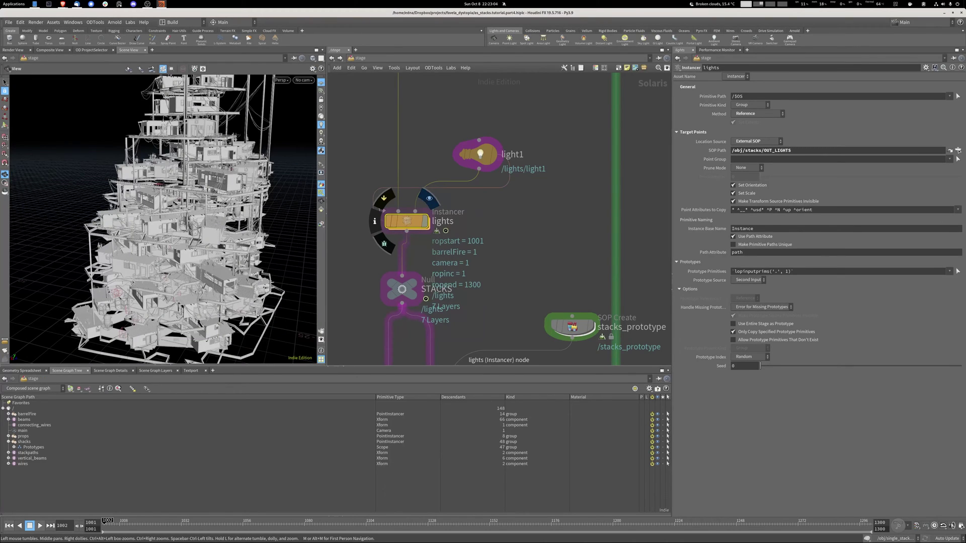
pyautogui.click(430, 198)
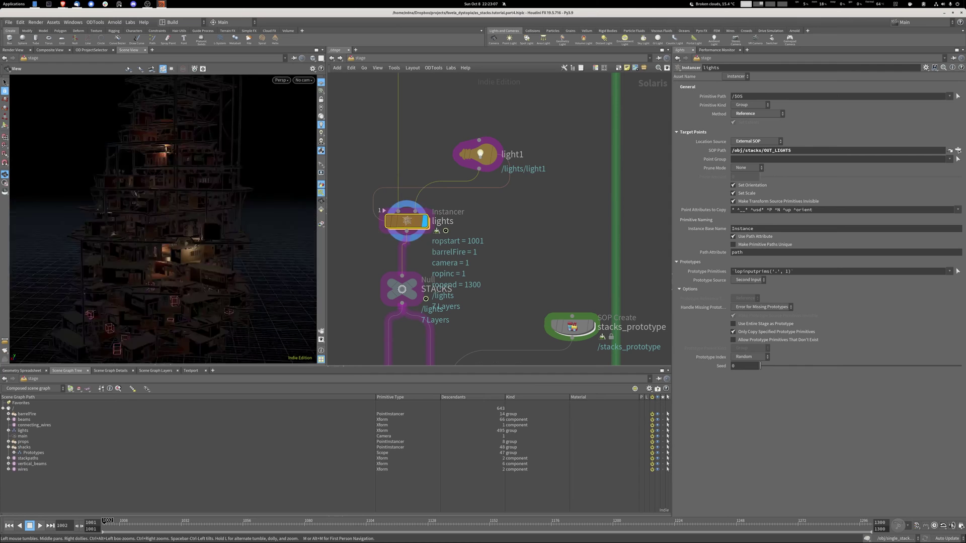
pyautogui.scroll(5, 162, 219)
pyautogui.moveTo(162, 219)
pyautogui.mouseDown()
pyautogui.moveTo(237, 226)
pyautogui.moveTo(176, 206)
pyautogui.mouseUp()
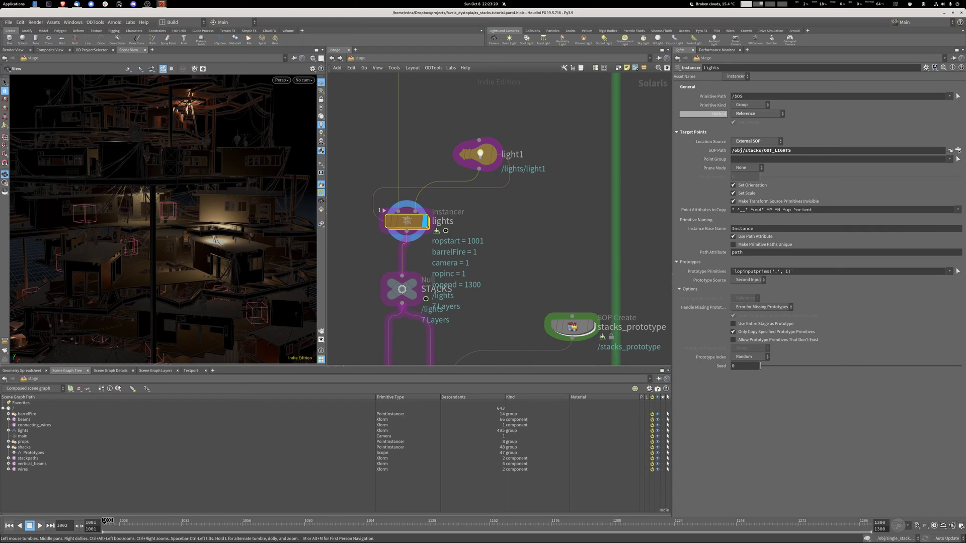
# - Check the Method options of the lights instancer, keep Reference, and view the node's info
pyautogui.click(757, 113)
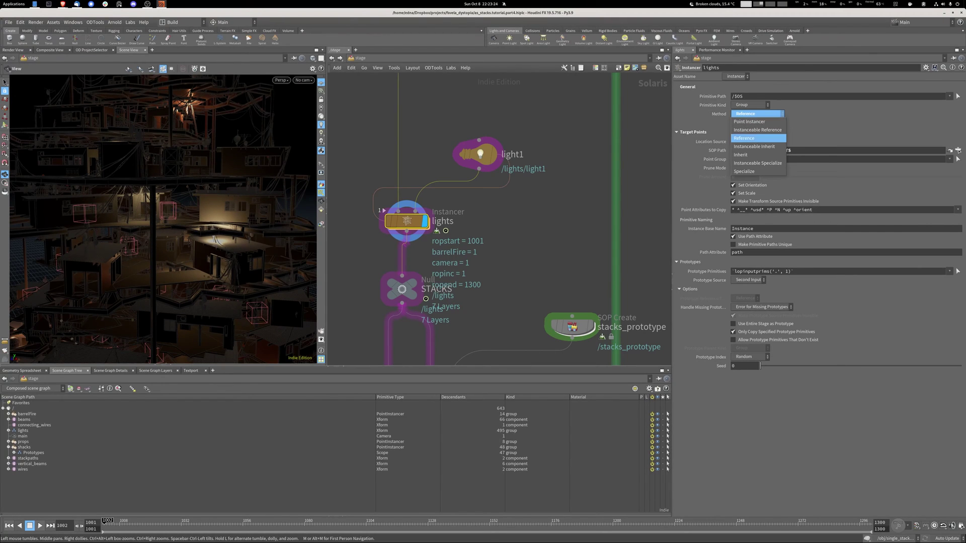
pyautogui.press('Escape')
pyautogui.moveTo(407, 221)
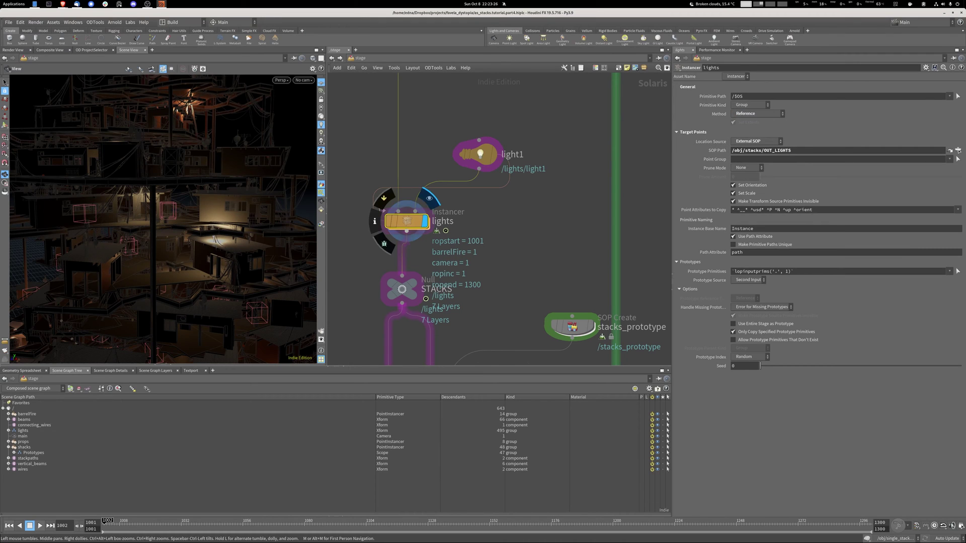
pyautogui.click(374, 221)
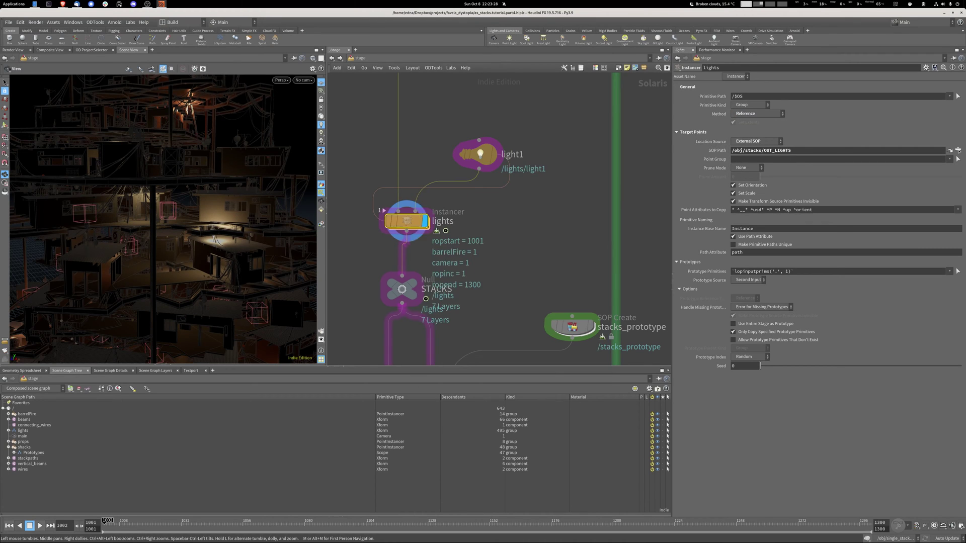
# - Jump to OUT_LIGHTS again to view its node info, then return to the stage and frame the whole stack
pyautogui.click(383, 210)
pyautogui.middleClick(499, 219)
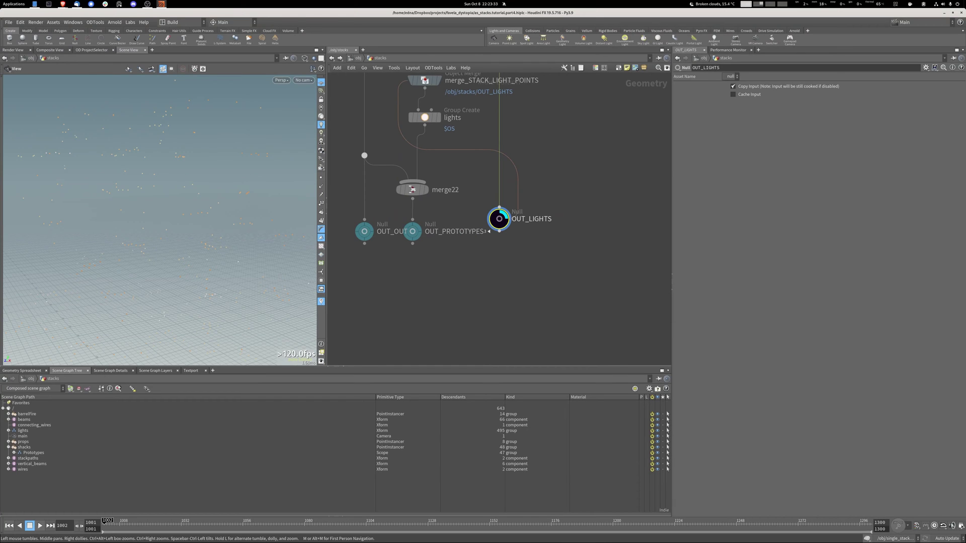
pyautogui.hotkey('alt', 'Left')
pyautogui.press('h')
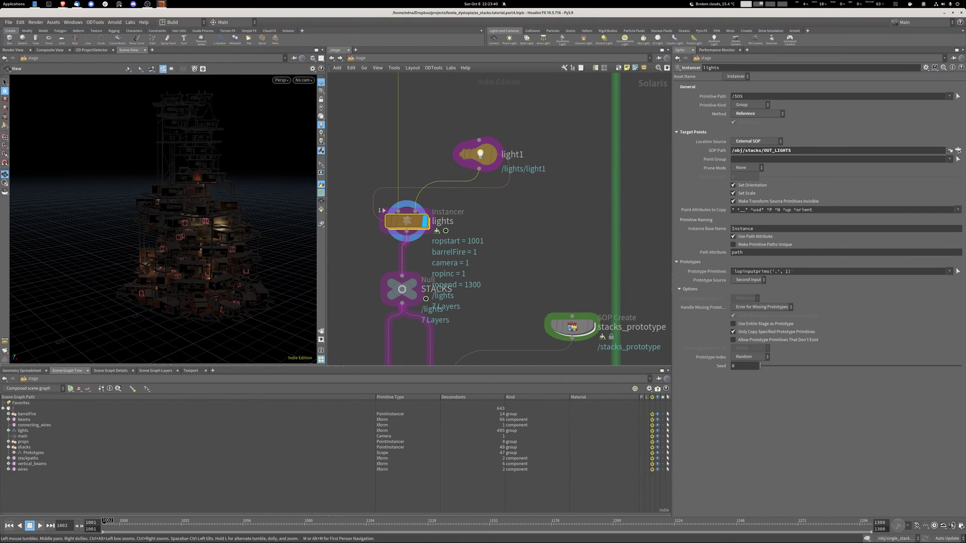
# - Display the STACKS null and turn off the scene lighting in the viewport to show the stack evenly lit
pyautogui.moveTo(498, 266); pyautogui.dragTo(513, 171, button='middle')
pyautogui.click(427, 188)
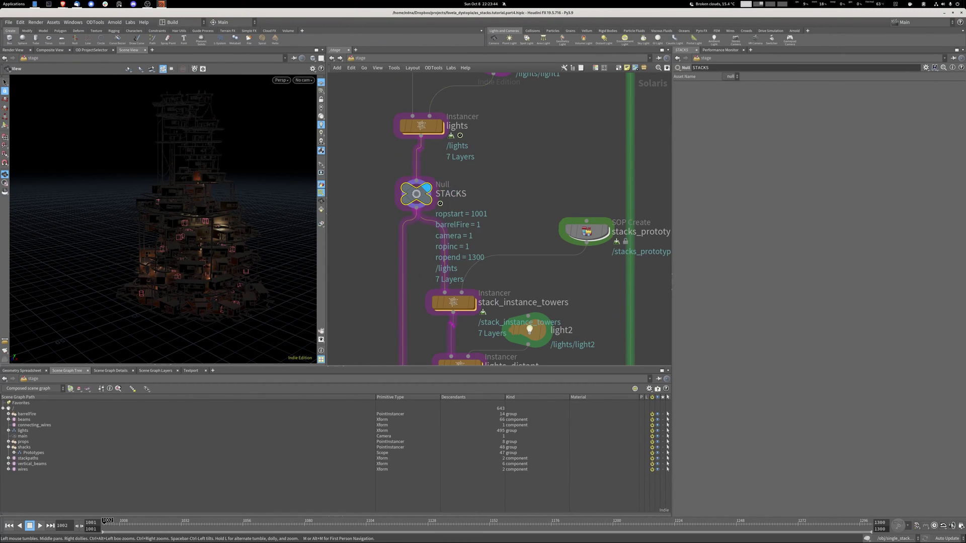
pyautogui.click(320, 116)
pyautogui.moveTo(202, 212); pyautogui.dragTo(189, 212)
# - Open the network inside the stack_instance_towers instancer and display its merge1 node
pyautogui.moveTo(606, 287); pyautogui.dragTo(595, 218, button='middle')
pyautogui.moveTo(503, 251); pyautogui.dragTo(489, 185, button='middle')
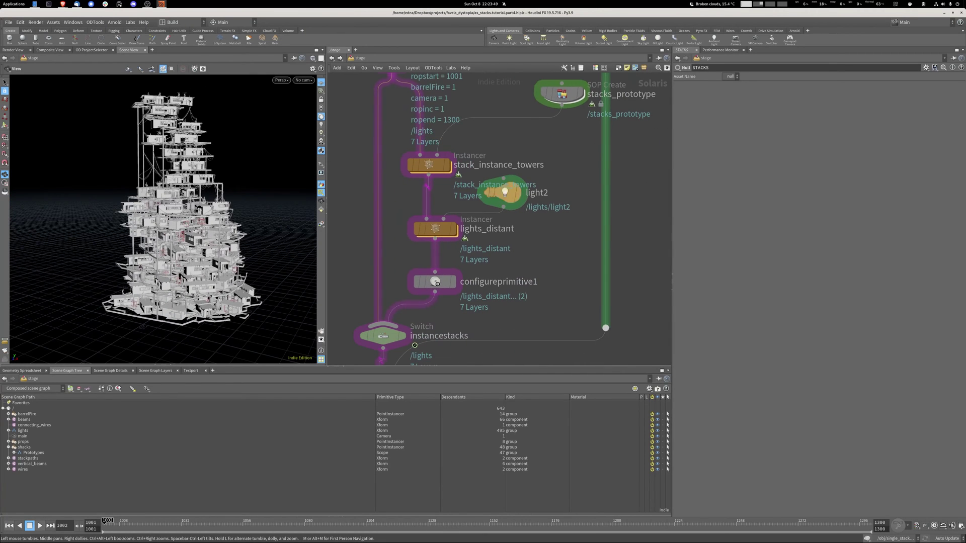
pyautogui.scroll(-4, 484, 277)
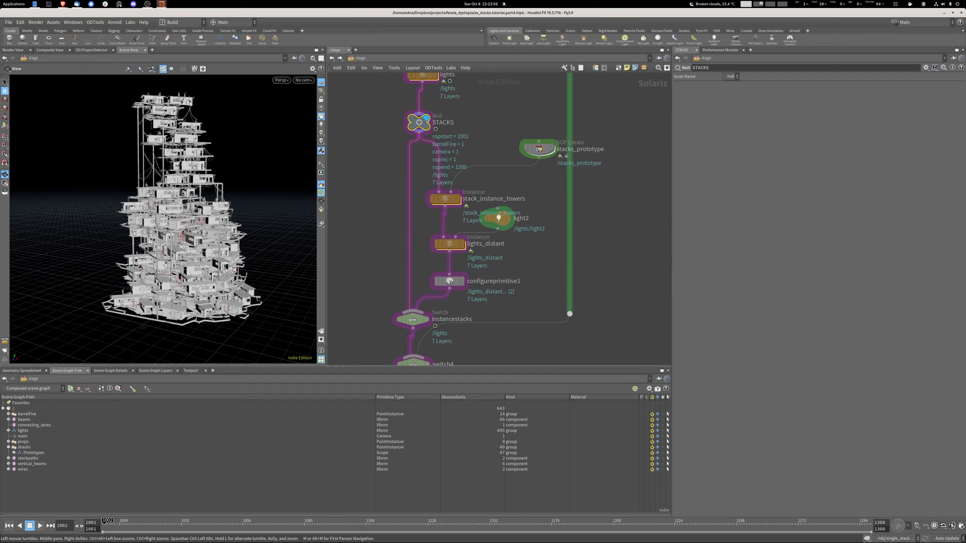
pyautogui.moveTo(503, 252); pyautogui.dragTo(503, 294, button='middle')
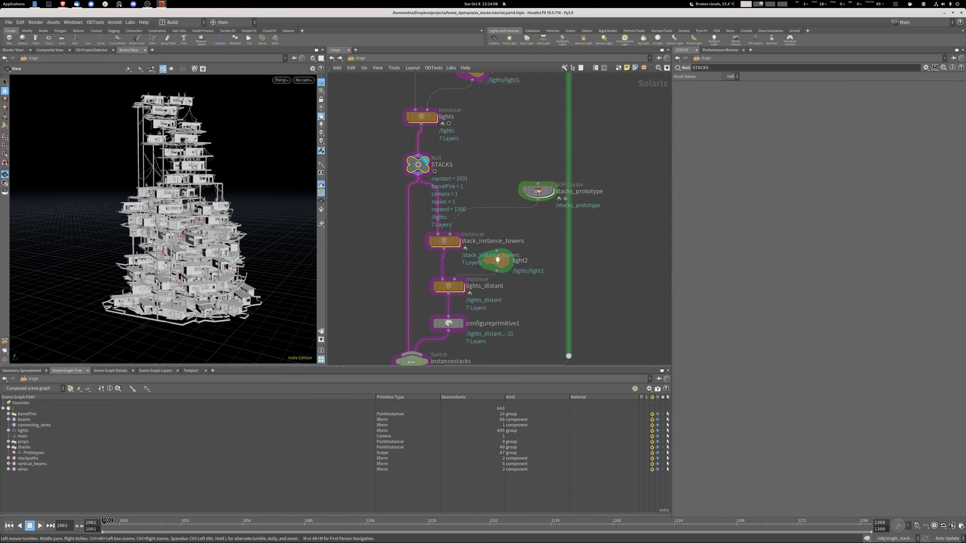
pyautogui.doubleClick(445, 241)
pyautogui.moveTo(444, 241)
pyautogui.mouseDown(button='middle')
pyautogui.moveTo(394, 262)
pyautogui.moveTo(455, 248)
pyautogui.mouseUp(button='middle')
pyautogui.click(547, 250)
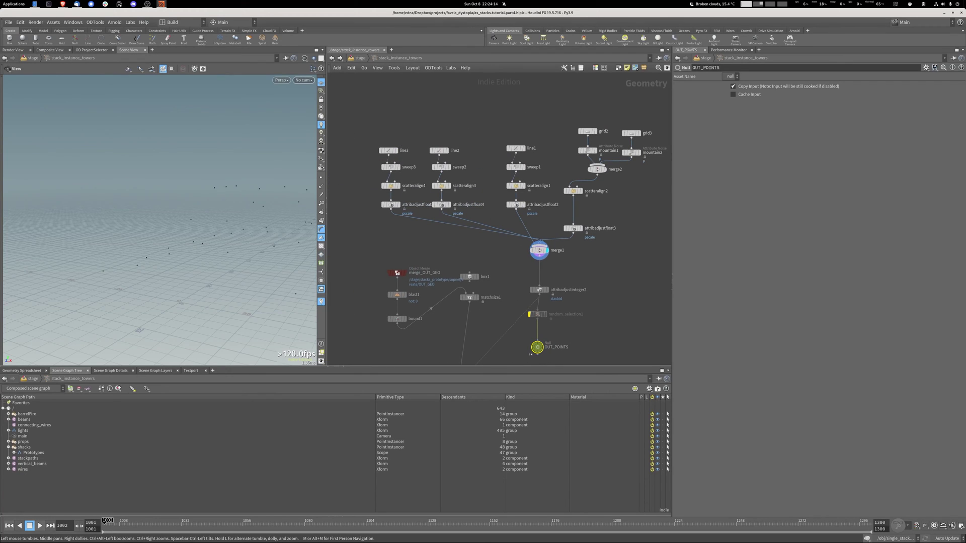
# - Examine the scattered tower points in perspective, review the copytopoints branch below, and return to the stage
pyautogui.click(304, 80)
pyautogui.click(312, 118)
pyautogui.moveTo(211, 191); pyautogui.dragTo(201, 194)
pyautogui.moveTo(202, 193); pyautogui.dragTo(166, 193, button='right')
pyautogui.moveTo(166, 193); pyautogui.dragTo(171, 226)
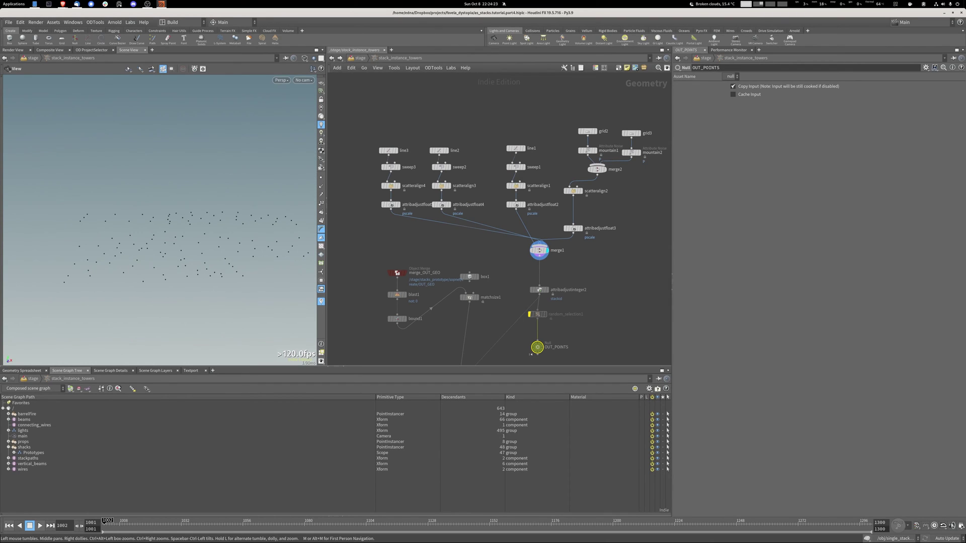
pyautogui.moveTo(498, 297); pyautogui.dragTo(469, 219, button='middle')
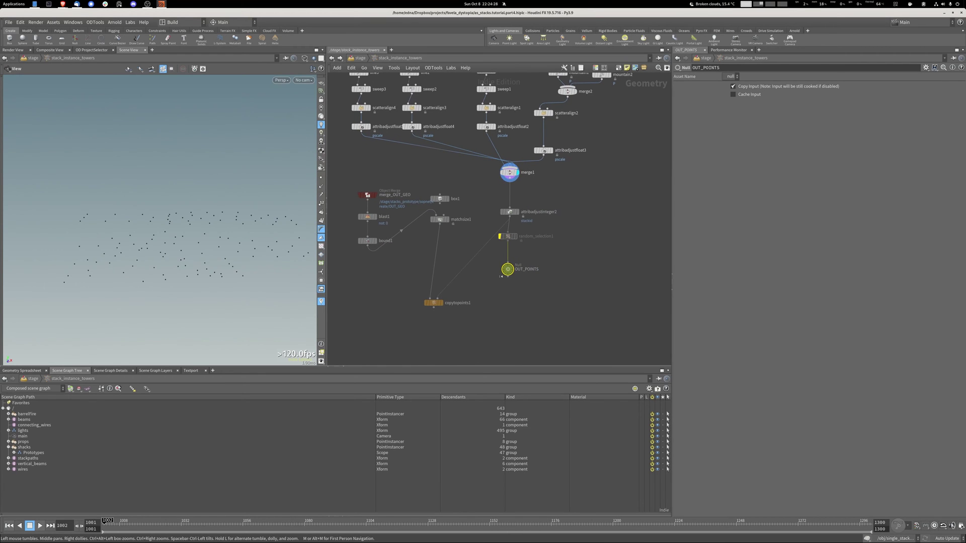
pyautogui.press('u')
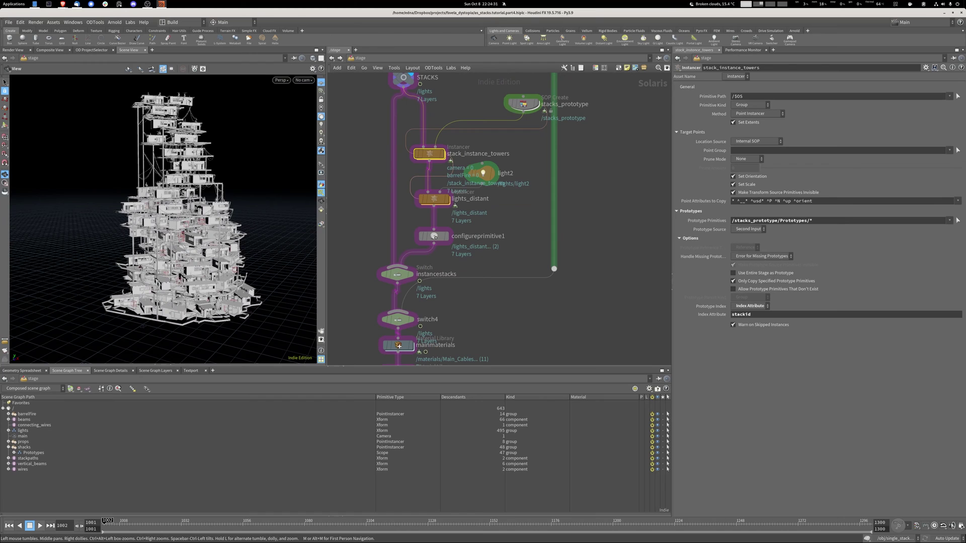
# - Display stack_instance_towers on the stage and examine the instanced stack towers from a distance and up close
pyautogui.moveTo(430, 154)
pyautogui.click(444, 137)
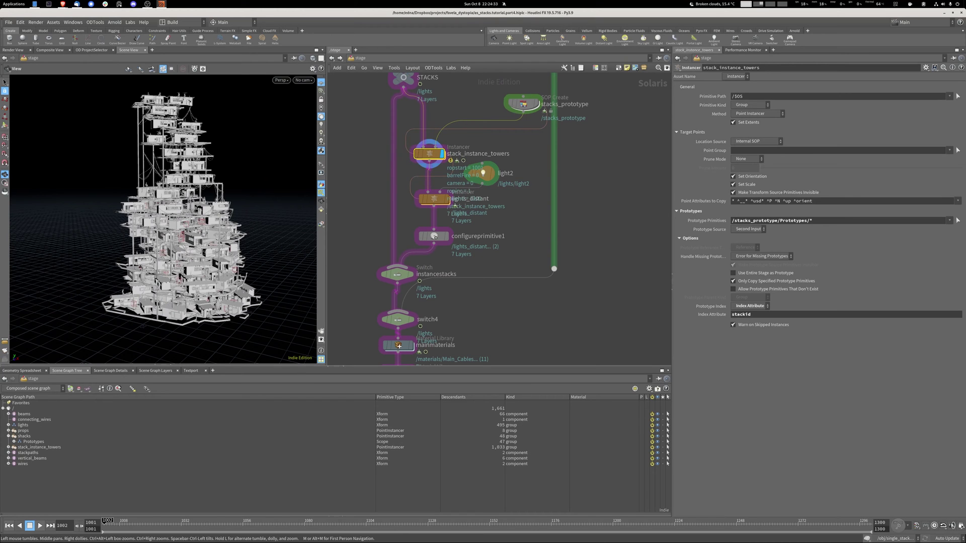
pyautogui.moveTo(163, 219); pyautogui.dragTo(122, 231)
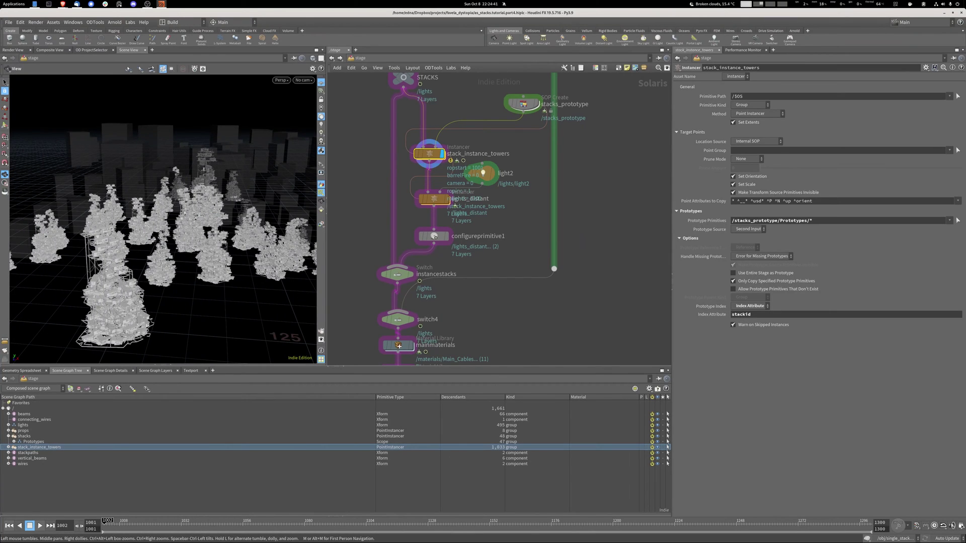
pyautogui.moveTo(523, 104)
pyautogui.moveTo(163, 191)
pyautogui.mouseDown()
pyautogui.moveTo(163, 272)
pyautogui.moveTo(163, 182)
pyautogui.mouseUp()
pyautogui.scroll(4, 163, 219)
pyautogui.scroll(3, 163, 219)
pyautogui.scroll(-3, 163, 219)
pyautogui.moveTo(211, 219)
pyautogui.mouseDown()
pyautogui.moveTo(116, 219)
pyautogui.moveTo(226, 222)
pyautogui.mouseUp()
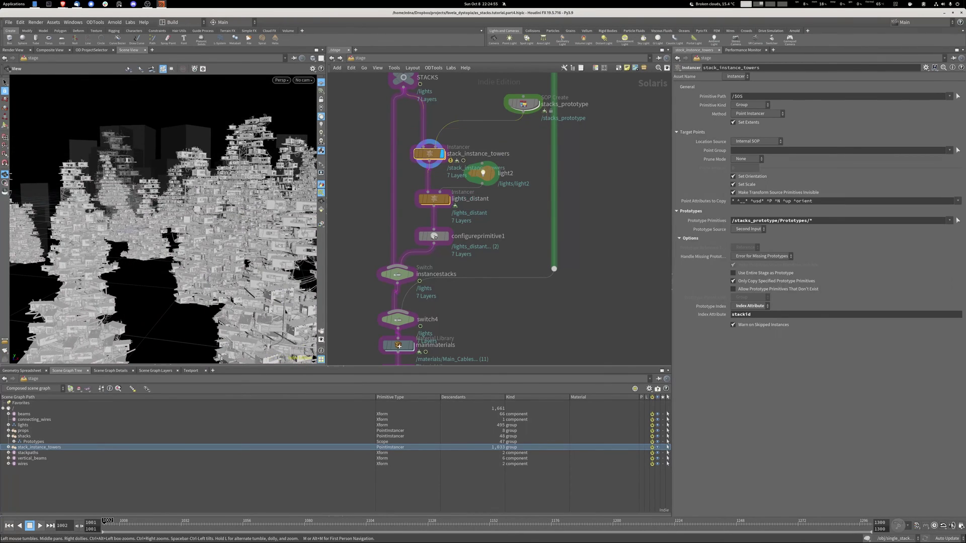
# - Display the lights_distant instancer and configureprimitive1 in turn on the stage, reviewing their parameters
pyautogui.click(433, 199)
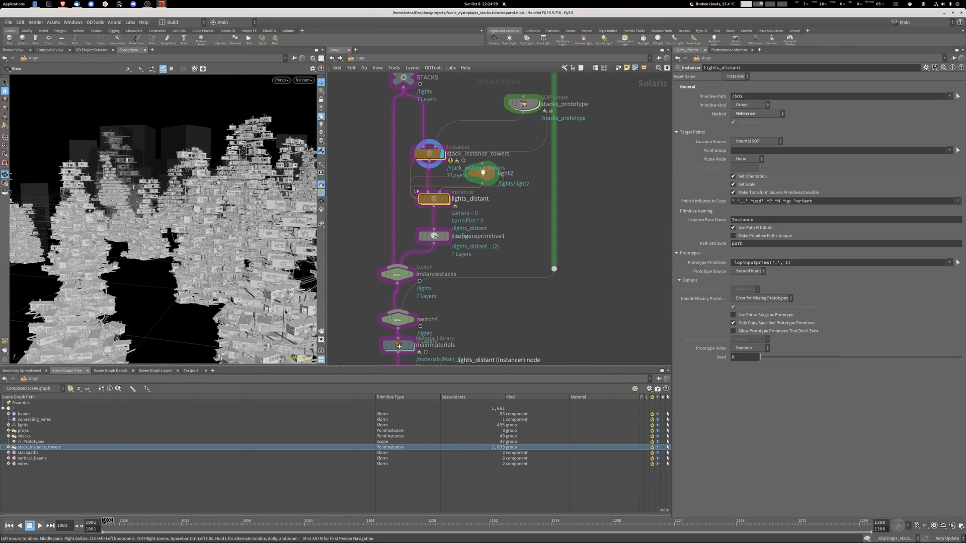
pyautogui.moveTo(434, 199)
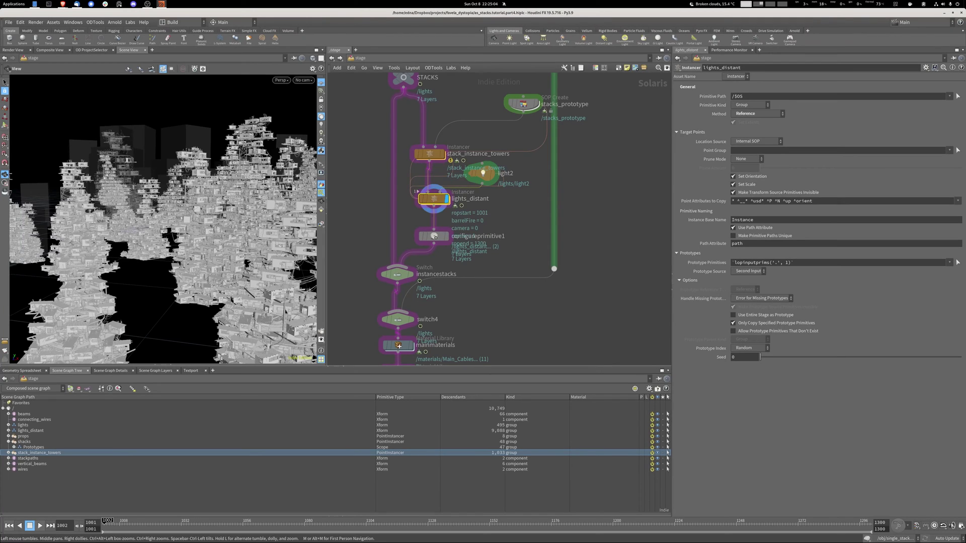
pyautogui.click(433, 236)
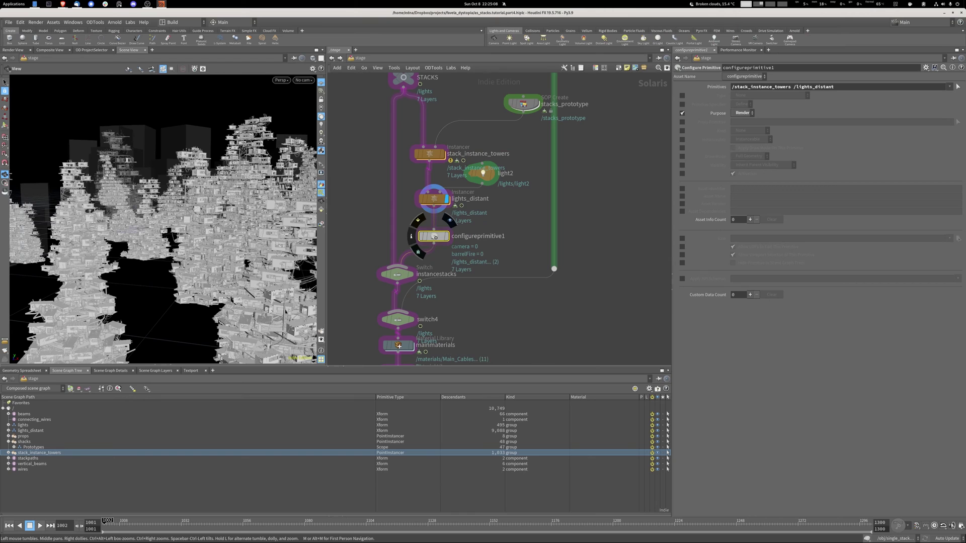
pyautogui.click(447, 236)
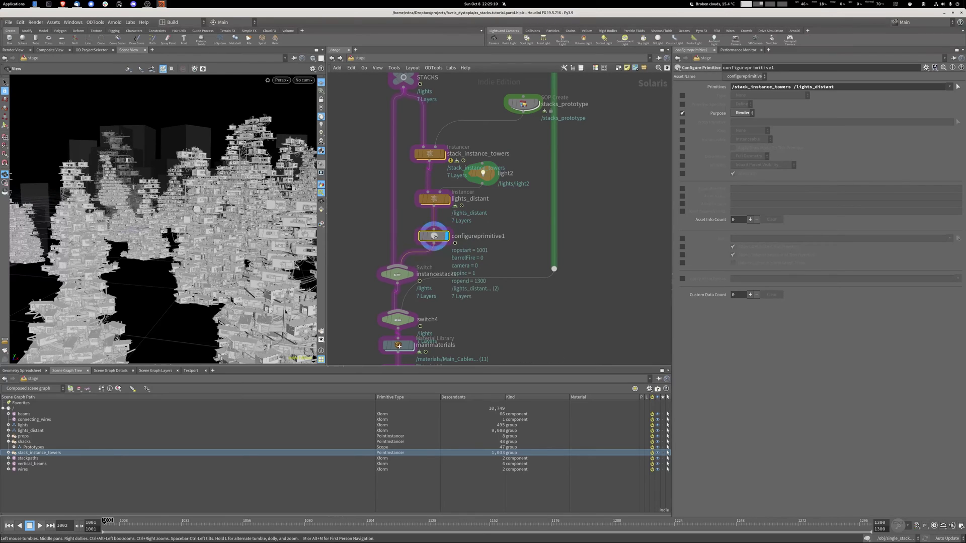
# - Toggle the viewport's Render purpose display to check how it affects the distant towers
pyautogui.click(321, 165)
pyautogui.click(332, 189)
pyautogui.click(321, 165)
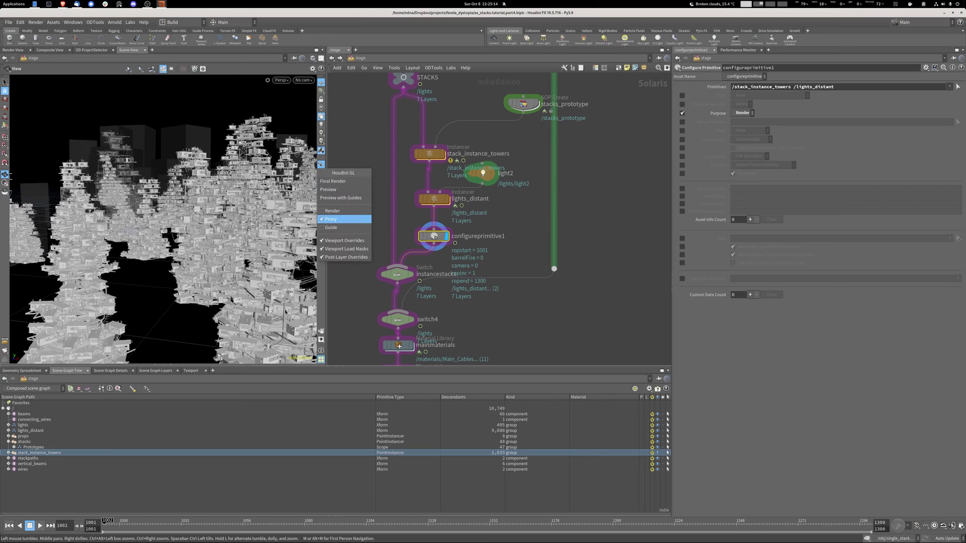
pyautogui.click(333, 190)
# - Display the instancestacks switch on the stage, view the single stack, and toggle the viewport's Render purpose
pyautogui.moveTo(398, 275)
pyautogui.click(414, 258)
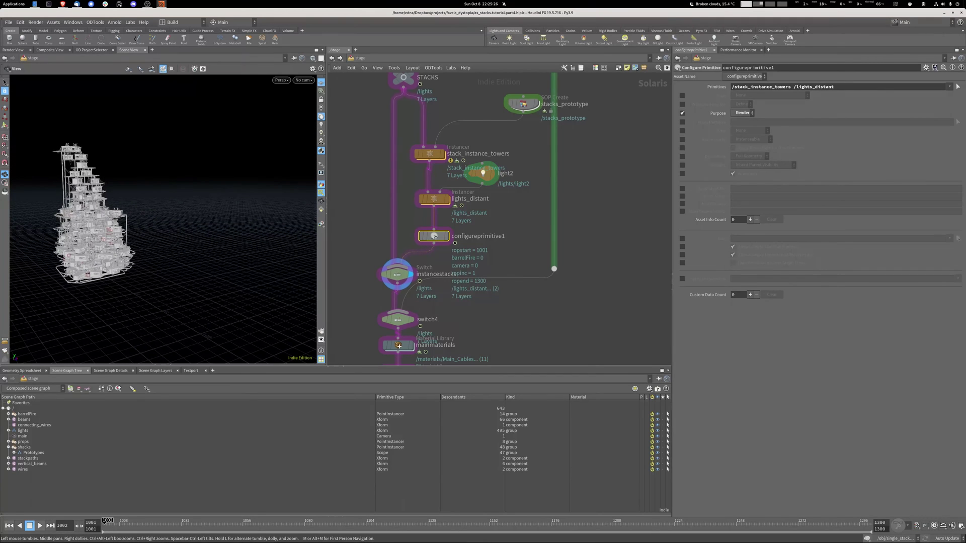
pyautogui.moveTo(166, 217); pyautogui.dragTo(138, 229)
pyautogui.moveTo(432, 237)
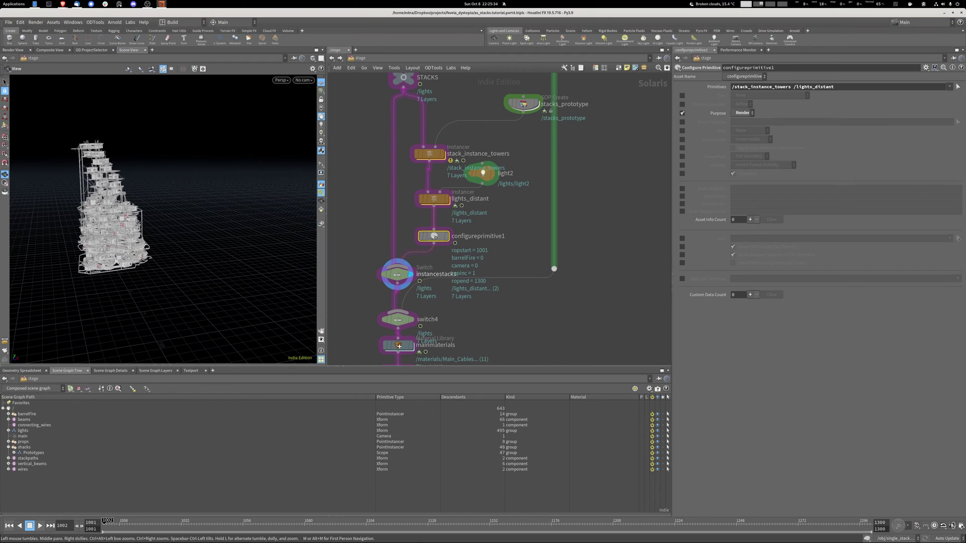
pyautogui.moveTo(428, 271); pyautogui.dragTo(467, 219, button='middle')
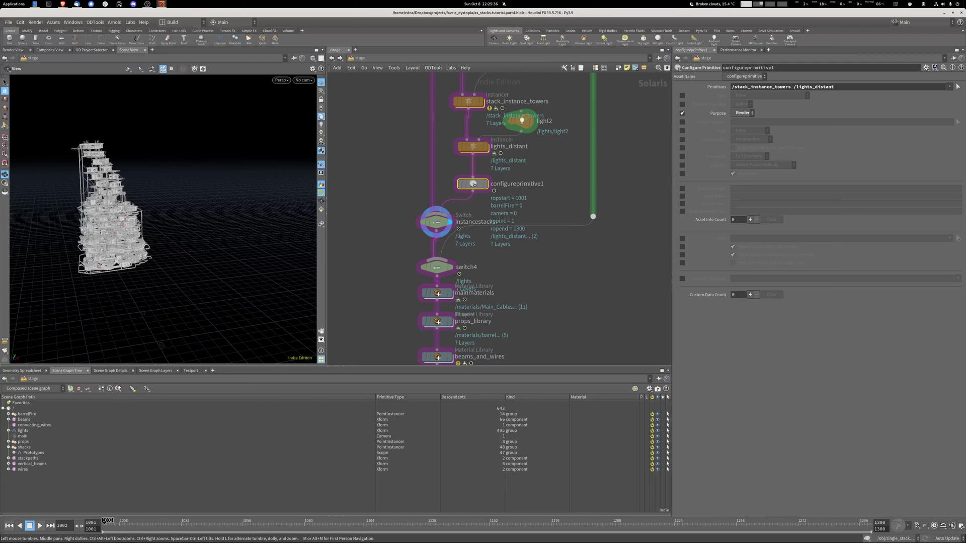
pyautogui.click(321, 165)
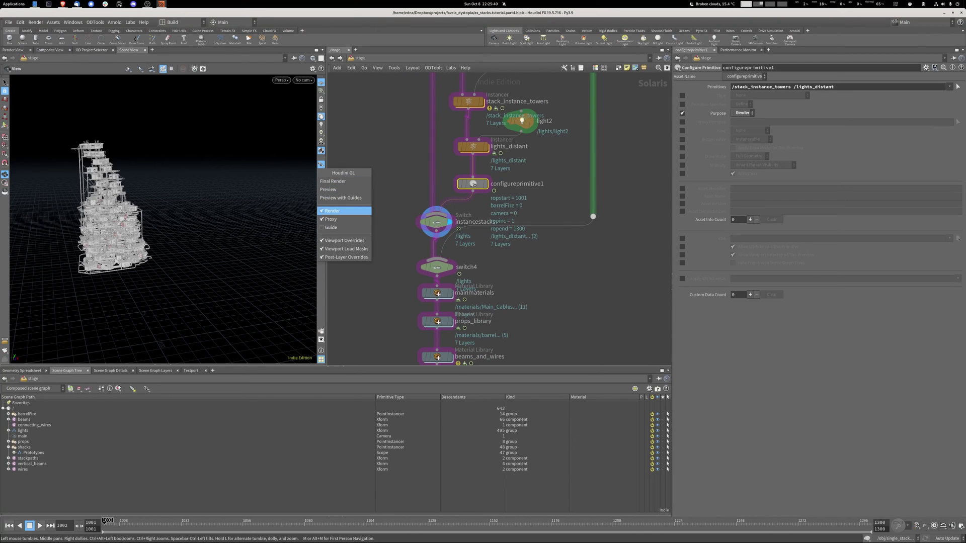
pyautogui.click(332, 211)
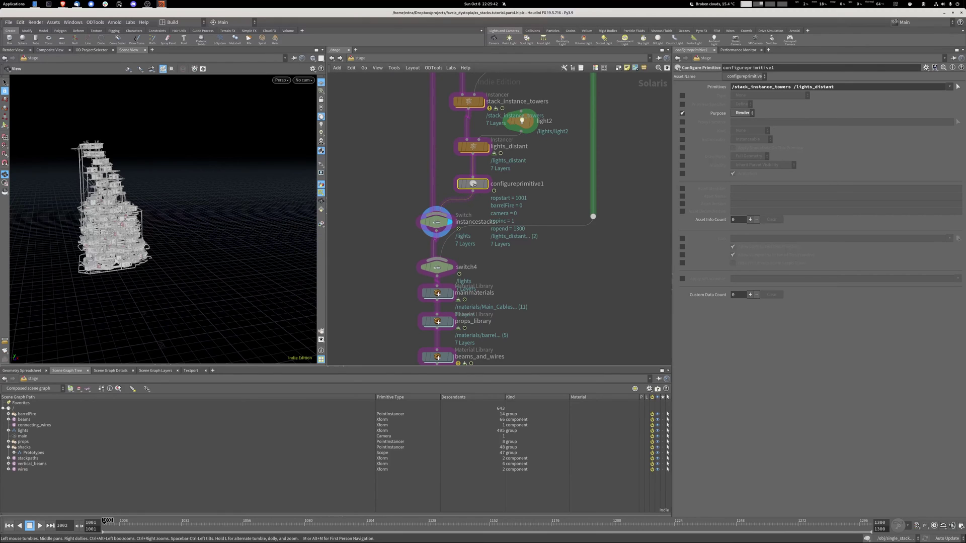
# - Place switch4 closer beneath the instancestacks switch and display it on the stage
pyautogui.click(436, 222)
pyautogui.moveTo(478, 267); pyautogui.dragTo(476, 218, button='middle')
pyautogui.moveTo(436, 218); pyautogui.dragTo(435, 207)
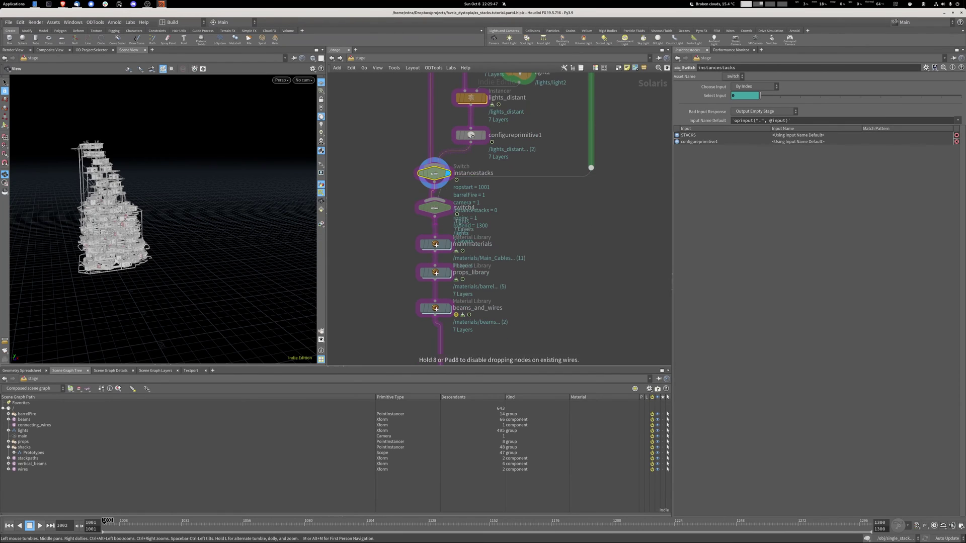
pyautogui.click(448, 208)
# - Open the mainmaterials library's parameters and read the Main_Cables geometry path through to its end
pyautogui.moveTo(453, 226); pyautogui.dragTo(402, 178, button='middle')
pyautogui.click(385, 197)
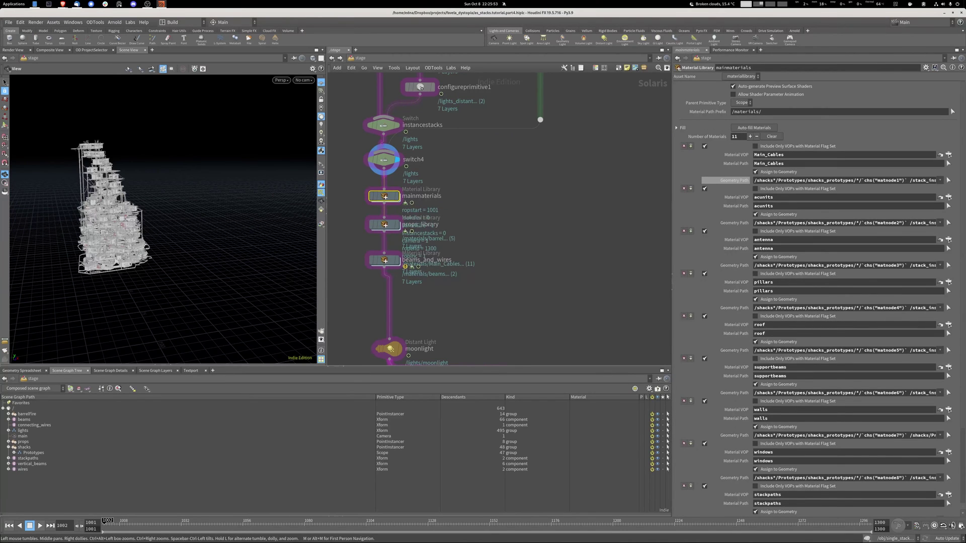
pyautogui.moveTo(820, 180); pyautogui.dragTo(940, 180)
pyautogui.press('Escape')
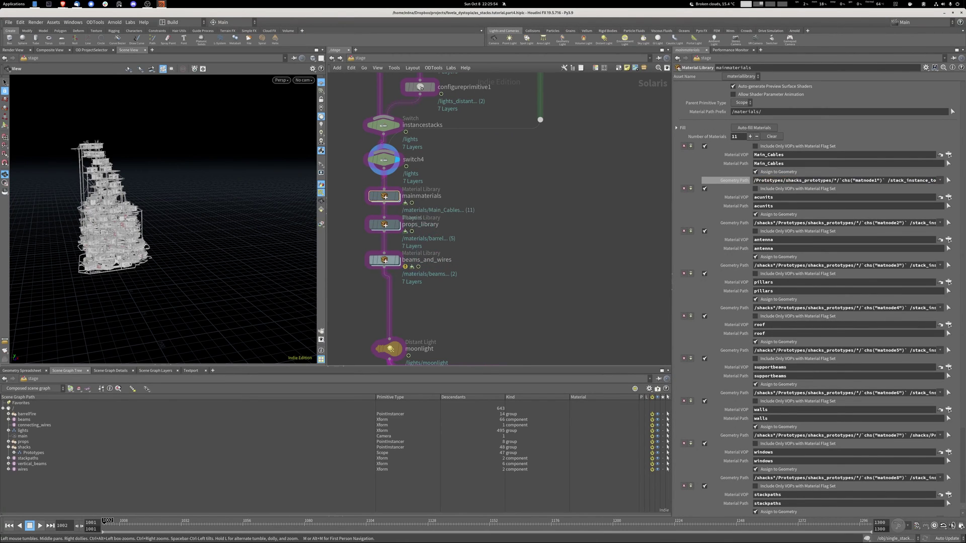
# - Open the network inside mainmaterials and examine its list of Arnold material builders
pyautogui.doubleClick(384, 196)
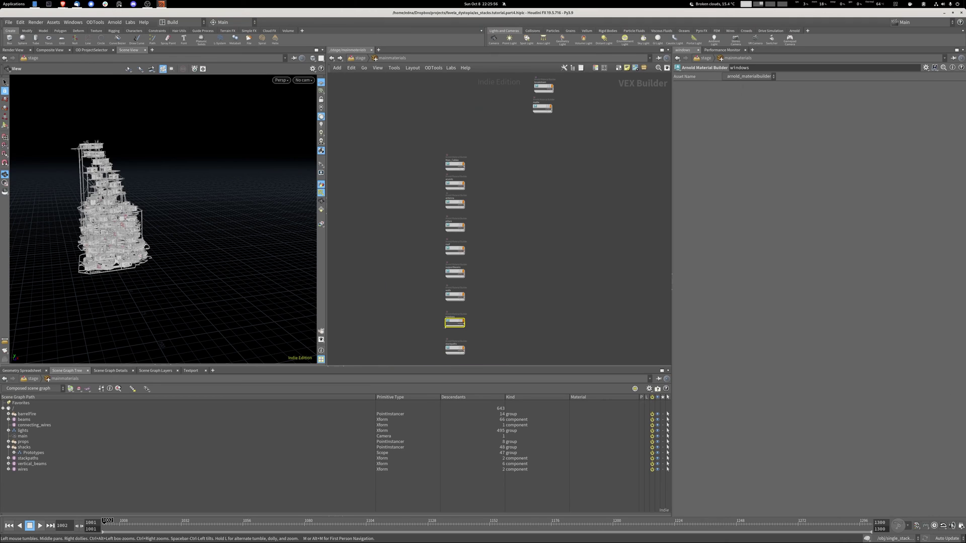
pyautogui.moveTo(479, 249); pyautogui.dragTo(481, 239, button='middle')
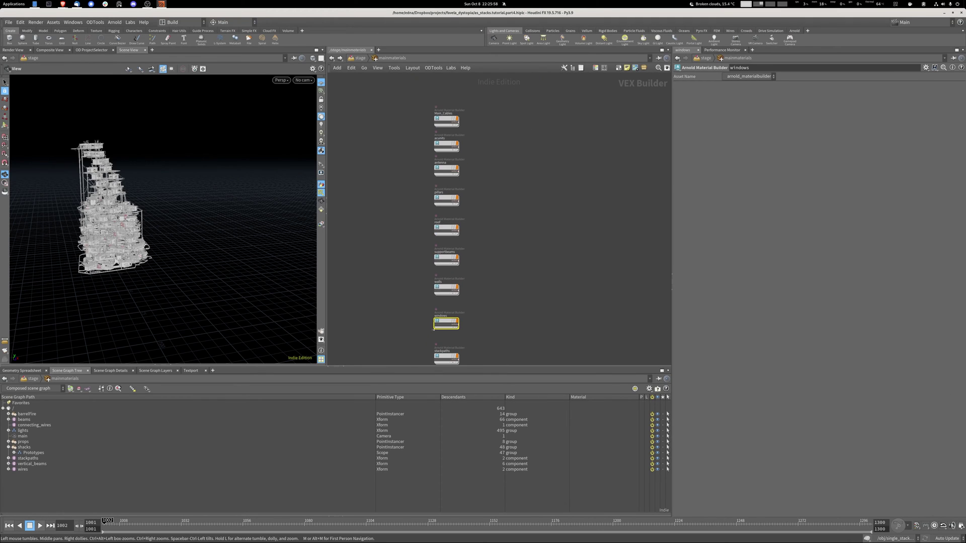
pyautogui.scroll(2, 481, 240)
pyautogui.moveTo(492, 351); pyautogui.dragTo(496, 273, button='middle')
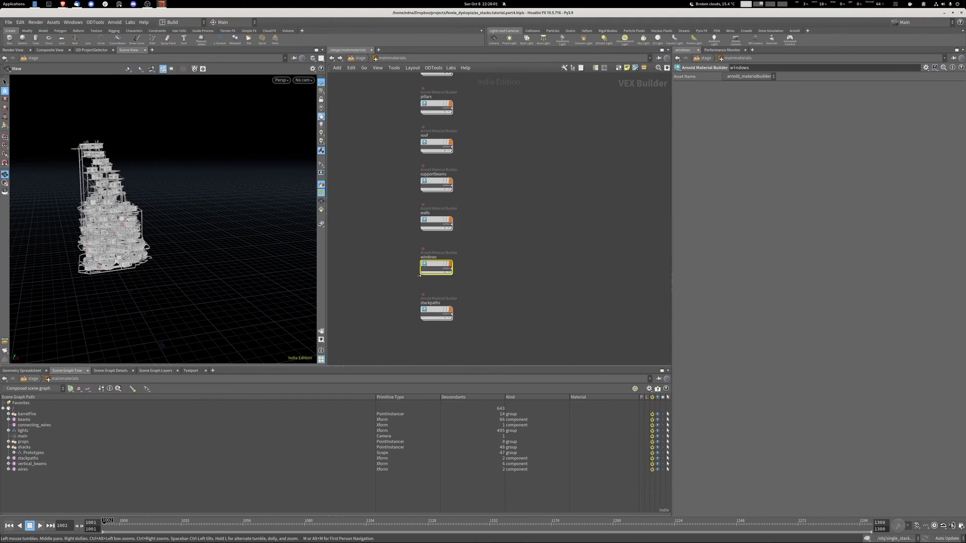
pyautogui.scroll(3, 496, 272)
# - Examine the shader networks inside the walls and acunits material builders in turn, and return to the stage
pyautogui.doubleClick(414, 203)
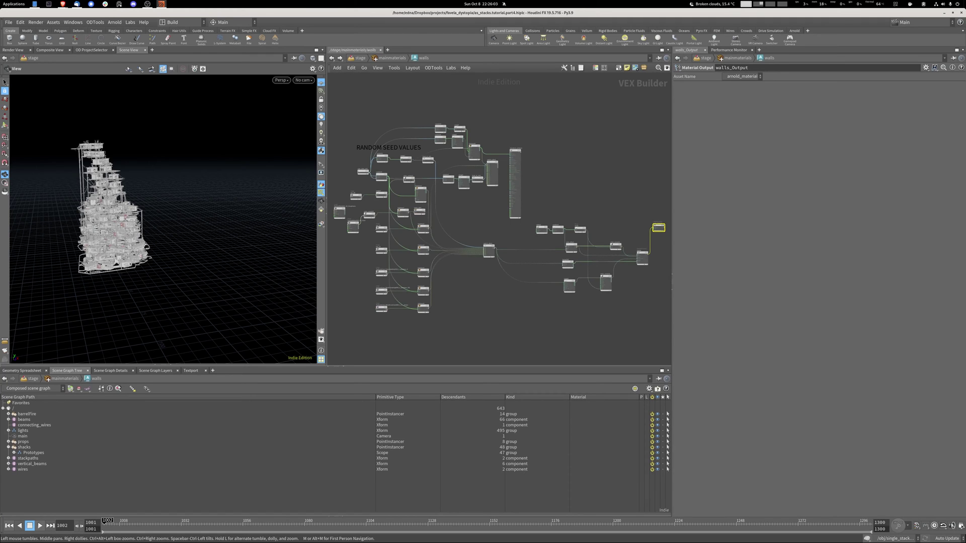
pyautogui.press('u')
pyautogui.moveTo(478, 81); pyautogui.dragTo(480, 360, button='middle')
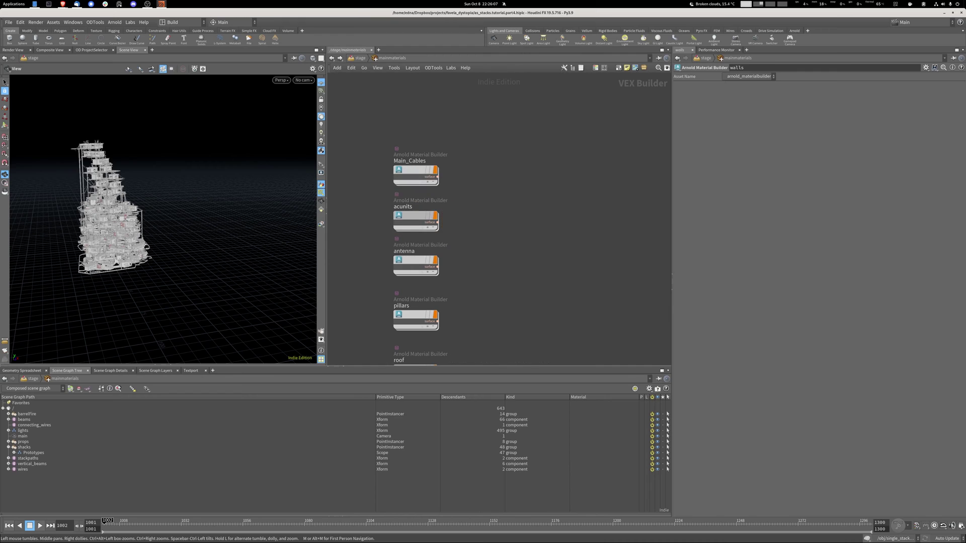
pyautogui.doubleClick(410, 220)
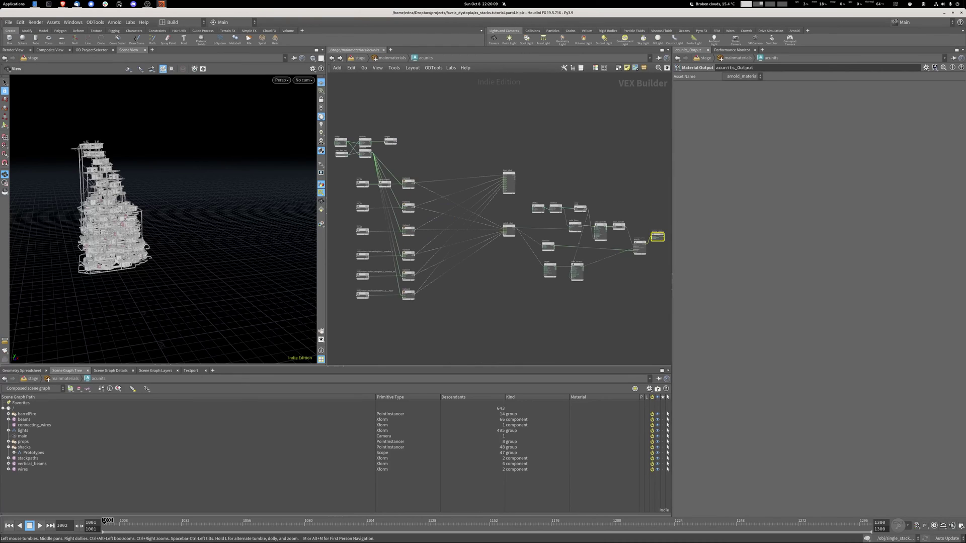
pyautogui.press('u')
pyautogui.moveTo(452, 353); pyautogui.dragTo(466, 329, button='middle')
pyautogui.press('u')
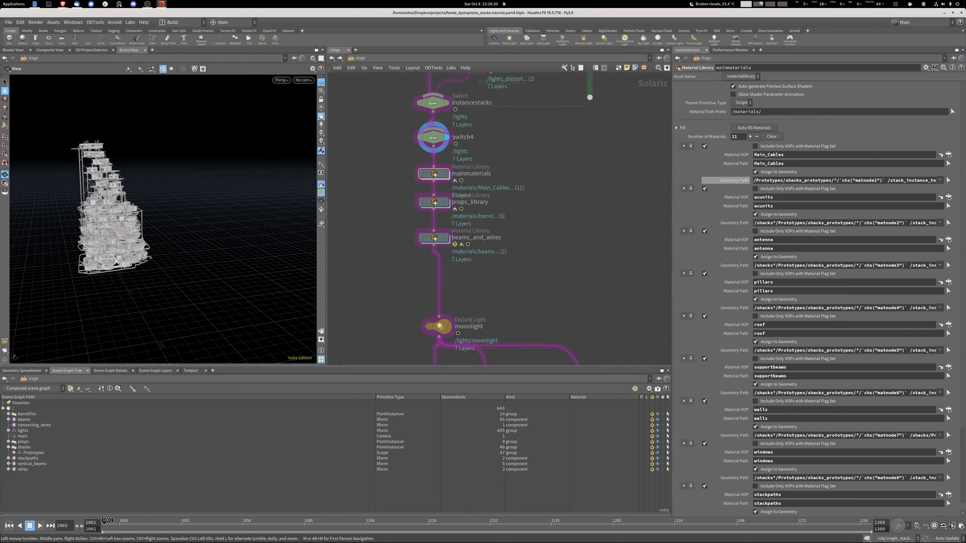
# - Display the moonlight distant light on the stage and review its base properties and Arnold AOV light group
pyautogui.moveTo(493, 281); pyautogui.dragTo(465, 173, button='middle')
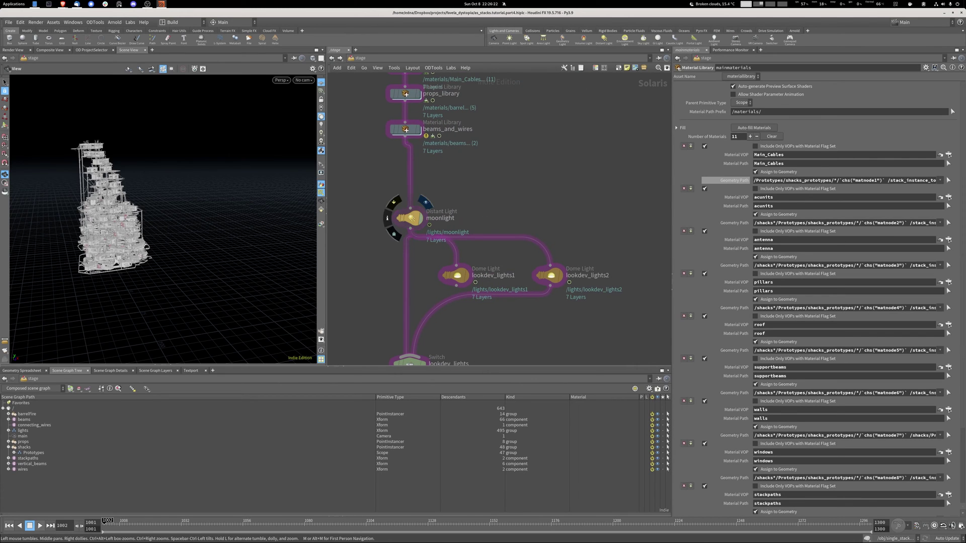
pyautogui.click(411, 217)
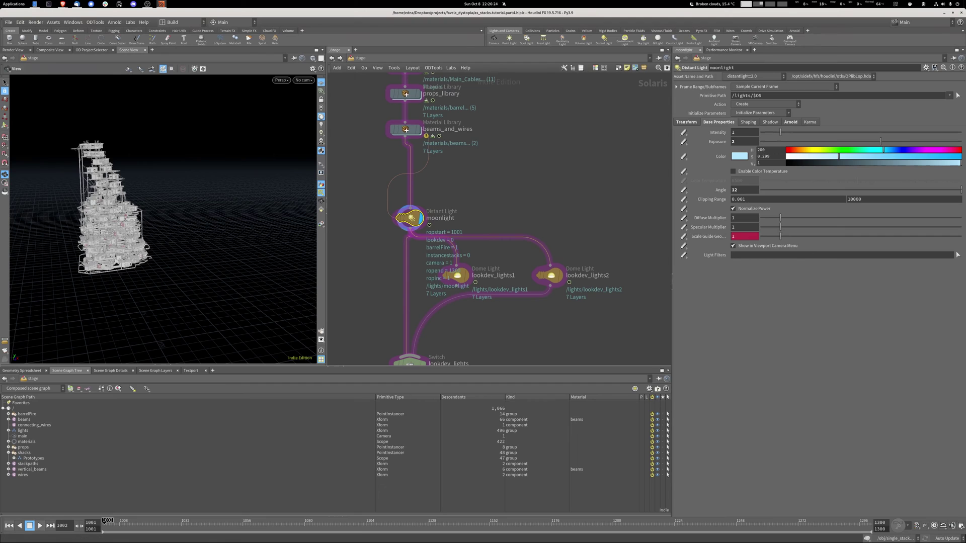
pyautogui.moveTo(741, 189); pyautogui.dragTo(719, 197)
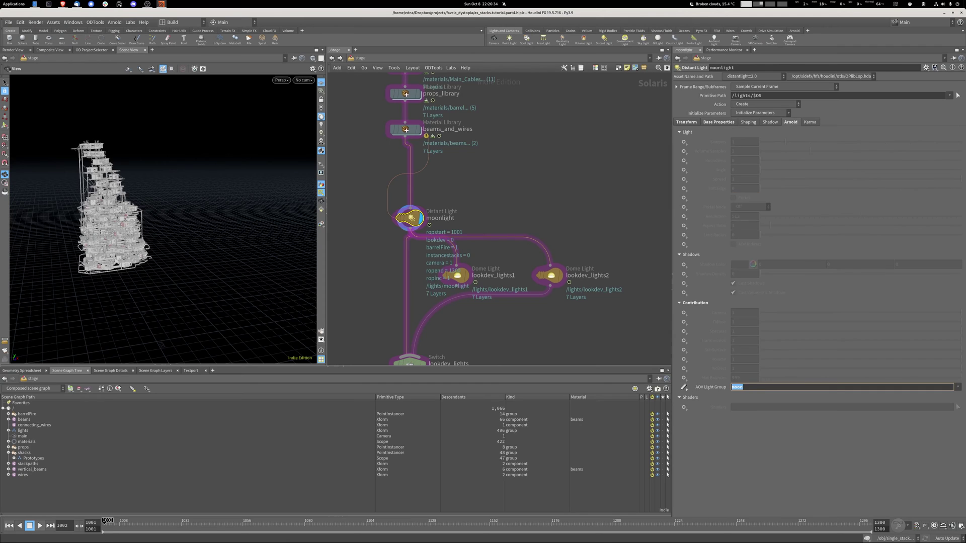
pyautogui.click(504, 282)
# - Review the lookdev_lights switch's Select Input expression and display the PREVIEW null on the stage
pyautogui.moveTo(503, 282); pyautogui.dragTo(504, 161, button='middle')
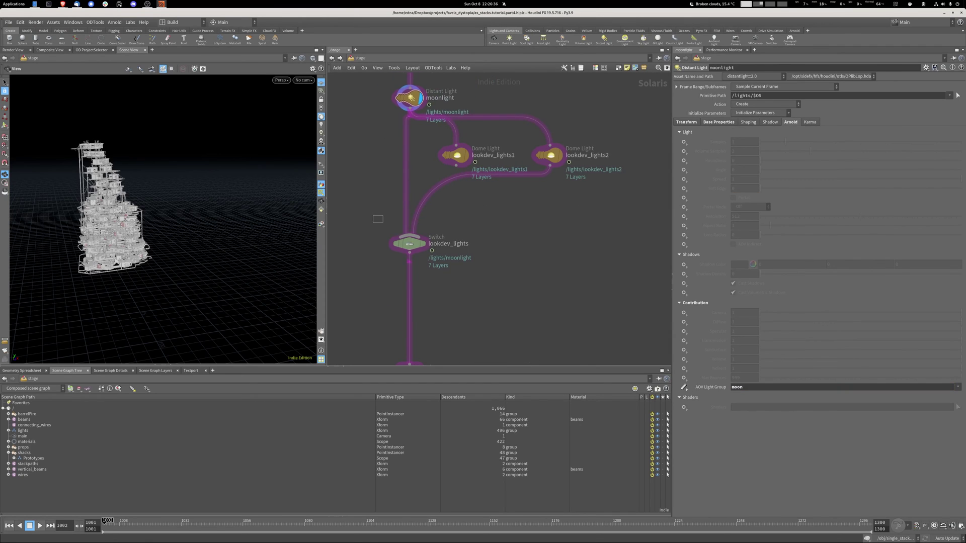
pyautogui.click(410, 244)
pyautogui.moveTo(453, 236); pyautogui.dragTo(465, 268, button='middle')
pyautogui.click(561, 187)
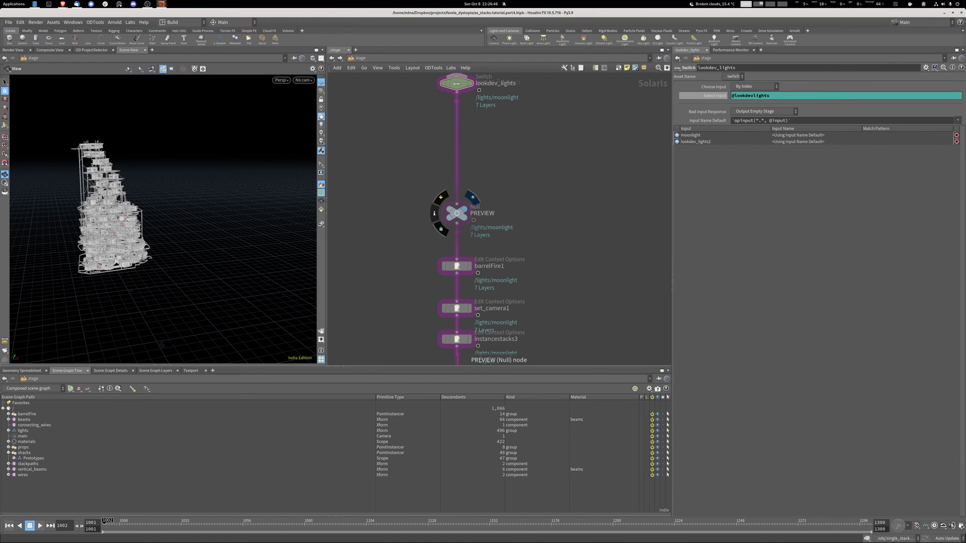
pyautogui.click(466, 207)
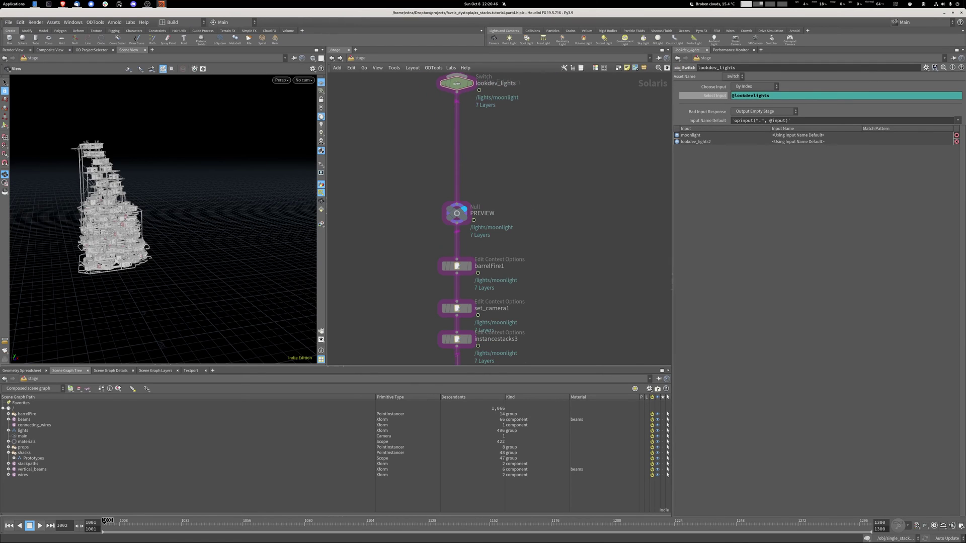
# - Review the context option nodes below PREVIEW, from barrelFire1 and set_camera1 down to set_lookdevlights
pyautogui.moveTo(466, 227); pyautogui.dragTo(445, 116, button='middle')
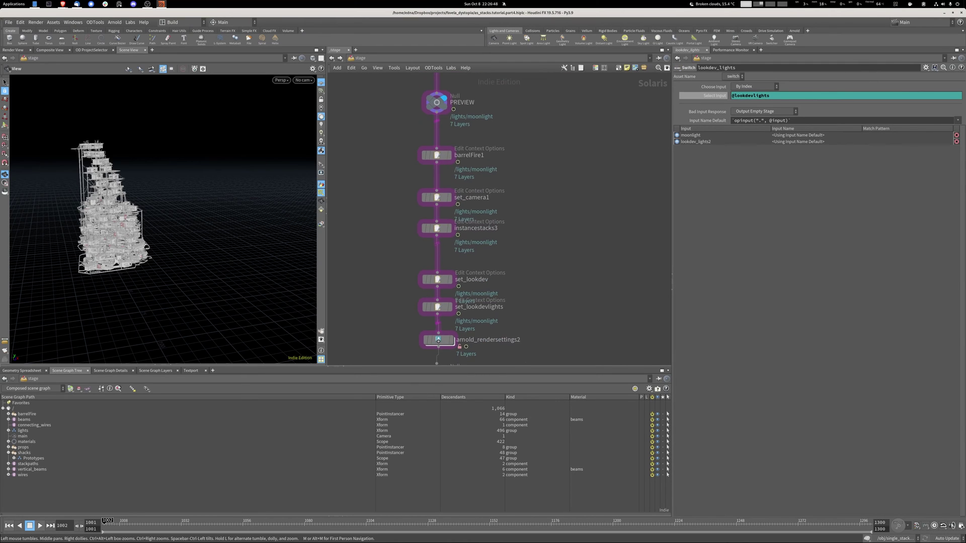
pyautogui.moveTo(387, 131); pyautogui.dragTo(453, 201)
pyautogui.click(436, 197)
pyautogui.click(437, 228)
pyautogui.moveTo(373, 248); pyautogui.dragTo(432, 270)
pyautogui.click(437, 306)
pyautogui.moveTo(437, 305)
pyautogui.mouseDown(button='middle')
pyautogui.moveTo(440, 279)
pyautogui.moveTo(438, 313)
pyautogui.mouseUp(button='middle')
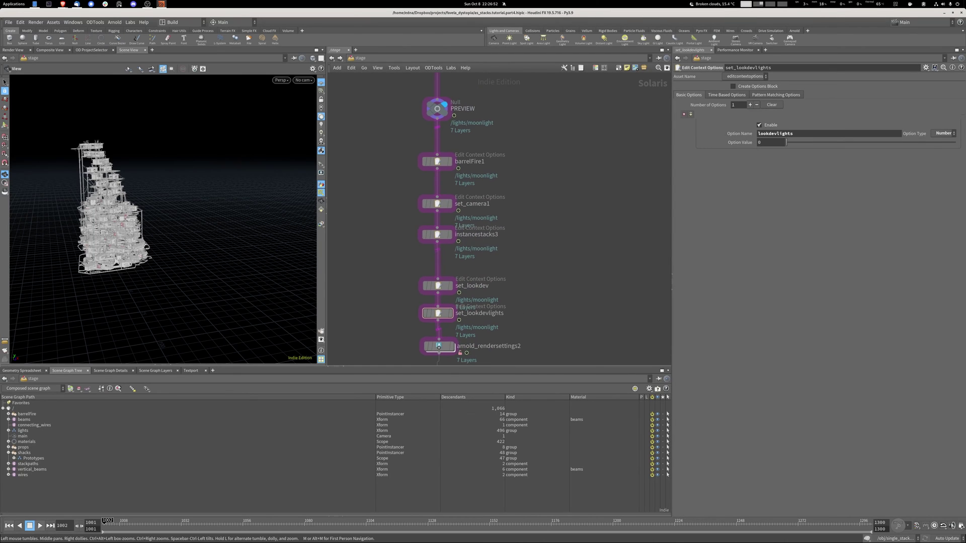
# - Review the option name and value in the barrelFire1 context options node
pyautogui.moveTo(438, 133); pyautogui.dragTo(437, 179, button='middle')
pyautogui.click(437, 206)
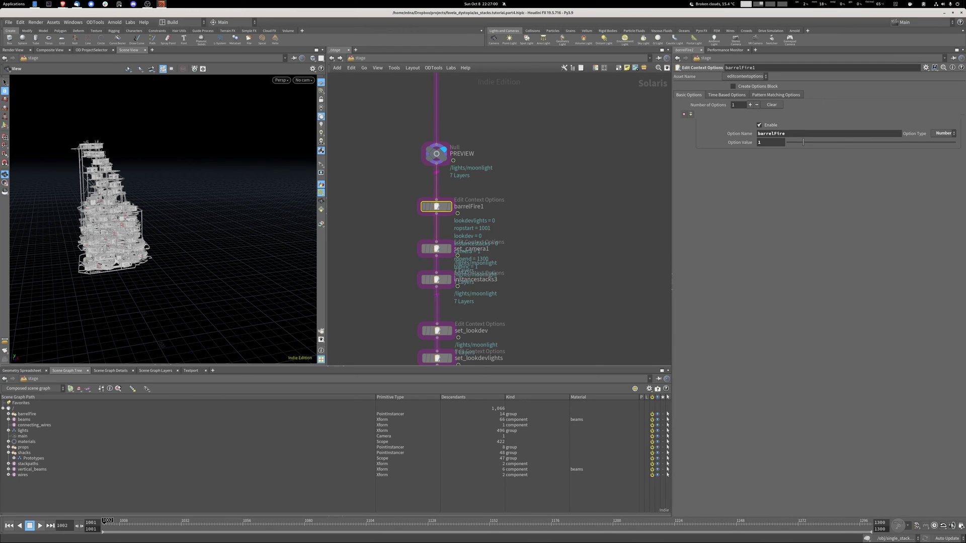
pyautogui.doubleClick(784, 133)
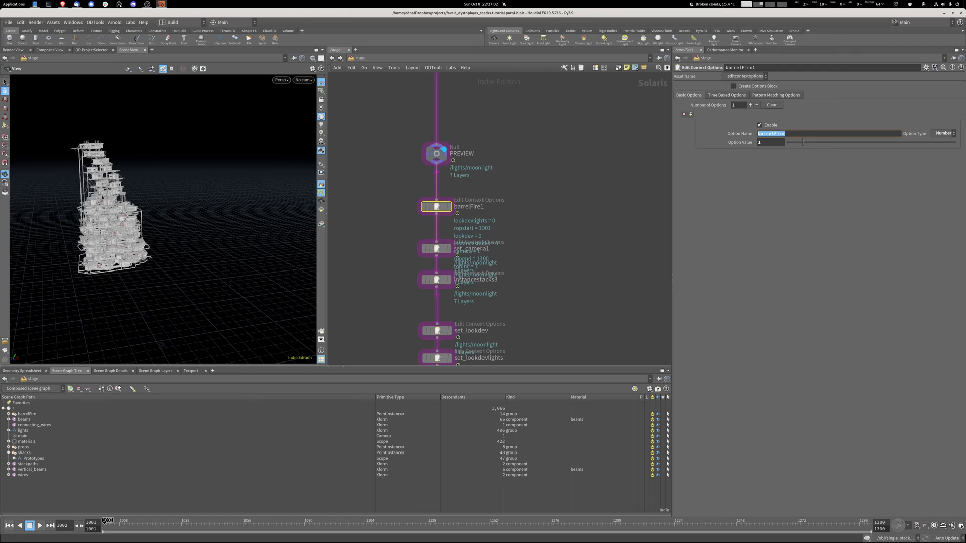
pyautogui.press('Tab')
pyautogui.press('Return')
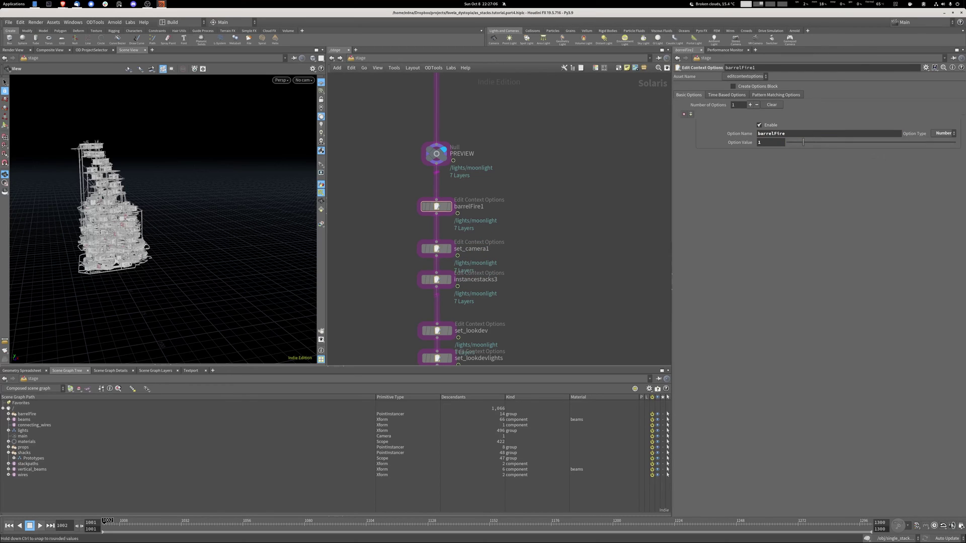
# - Look through the main camera and display arnold_rendersettings2 on the stage with its parameters open
pyautogui.moveTo(436, 221); pyautogui.dragTo(428, 154, button='middle')
pyautogui.click(303, 80)
pyautogui.click(312, 87)
pyautogui.moveTo(441, 324); pyautogui.dragTo(455, 255, button='middle')
pyautogui.click(455, 255)
pyautogui.click(442, 255)
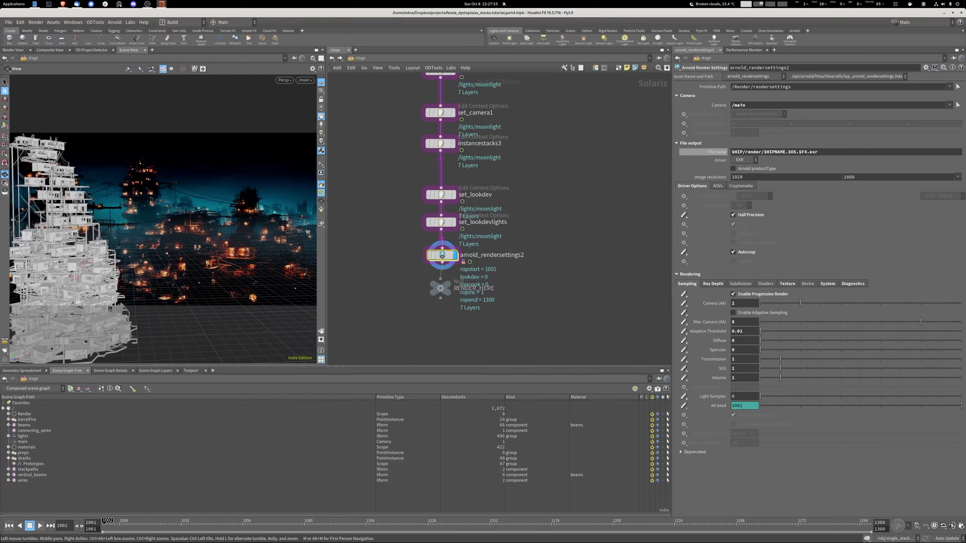
# - Set Light Samples to 5 in arnold_rendersettings2
pyautogui.click(734, 396)
pyautogui.write('5')
pyautogui.press('Return')
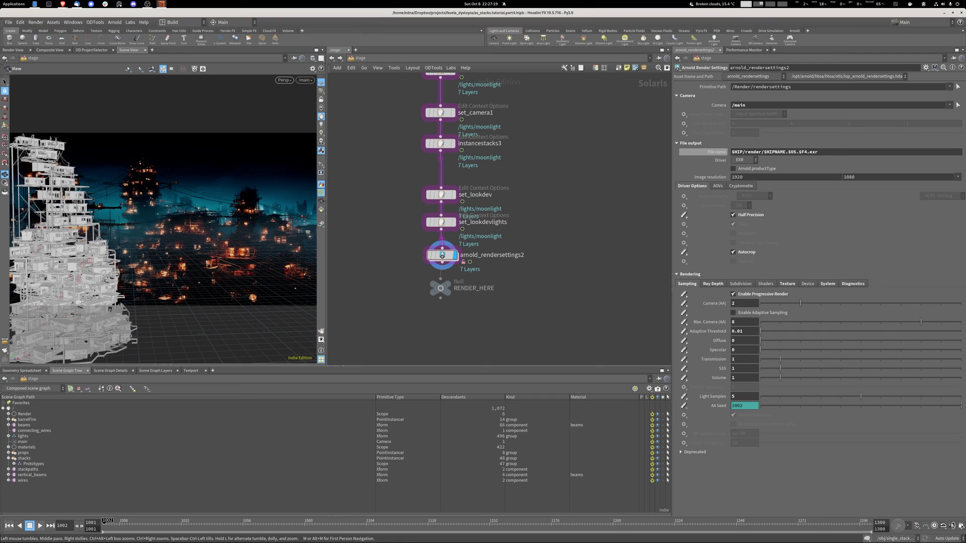
# - Render the viewport with Arnold through the main camera, and move the view out to frame the whole stack
pyautogui.click(285, 80)
pyautogui.click(291, 134)
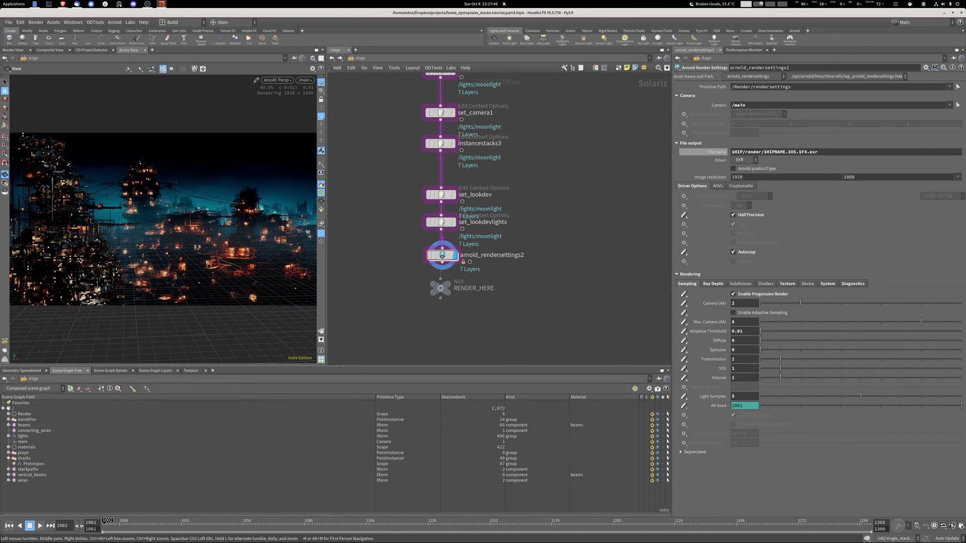
pyautogui.moveTo(101, 241); pyautogui.dragTo(184, 267)
# - Set the lookdevlights option value to 1 in the set_lookdevlights node
pyautogui.moveTo(403, 213); pyautogui.dragTo(448, 226)
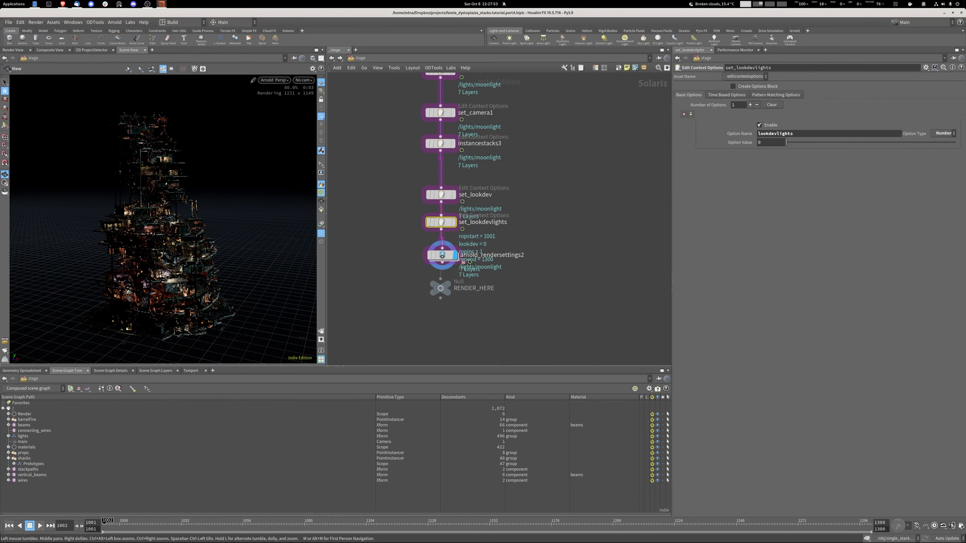
pyautogui.doubleClick(759, 142)
pyautogui.write('1')
pyautogui.press('Return')
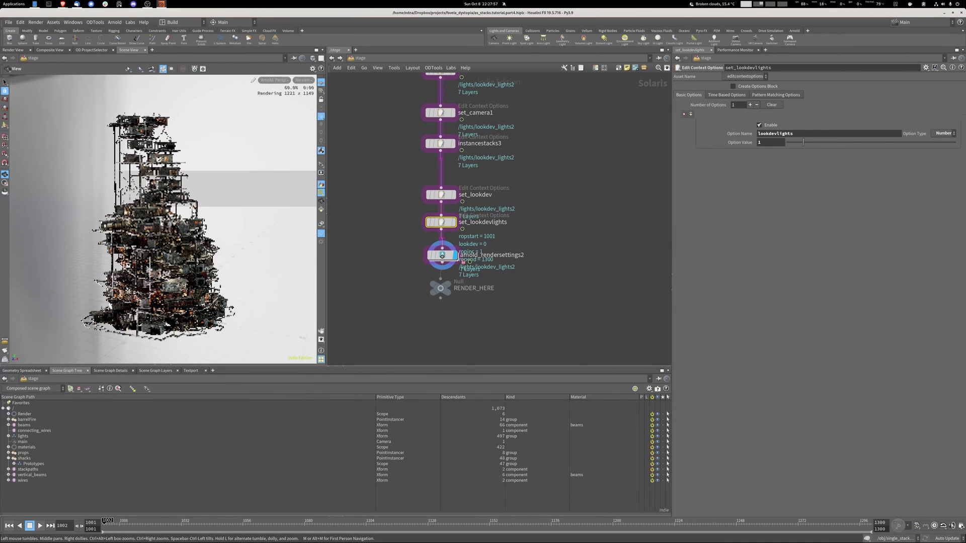
# - Examine the moonlight and dome light branches that feed the lookdev_lights switch
pyautogui.moveTo(543, 75); pyautogui.dragTo(510, 265, button='middle')
pyautogui.scroll(-6, 510, 260)
pyautogui.scroll(2, 515, 239)
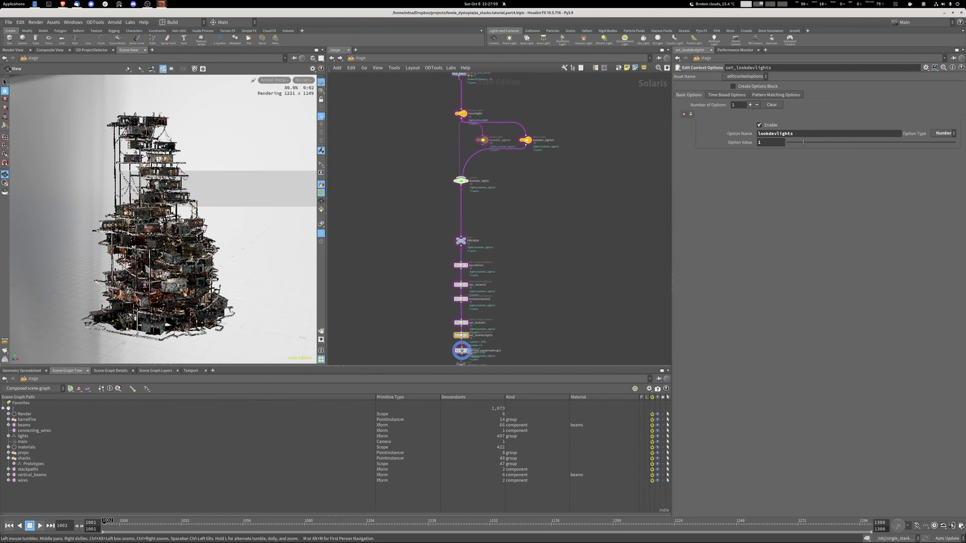
pyautogui.scroll(5, 510, 132)
pyautogui.scroll(-3, 540, 251)
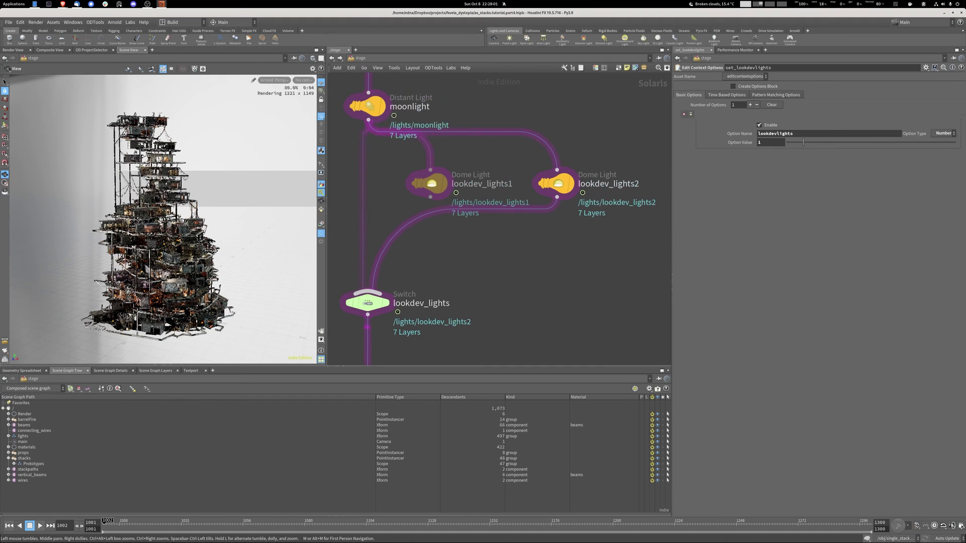
pyautogui.moveTo(540, 251); pyautogui.dragTo(537, 245, button='middle')
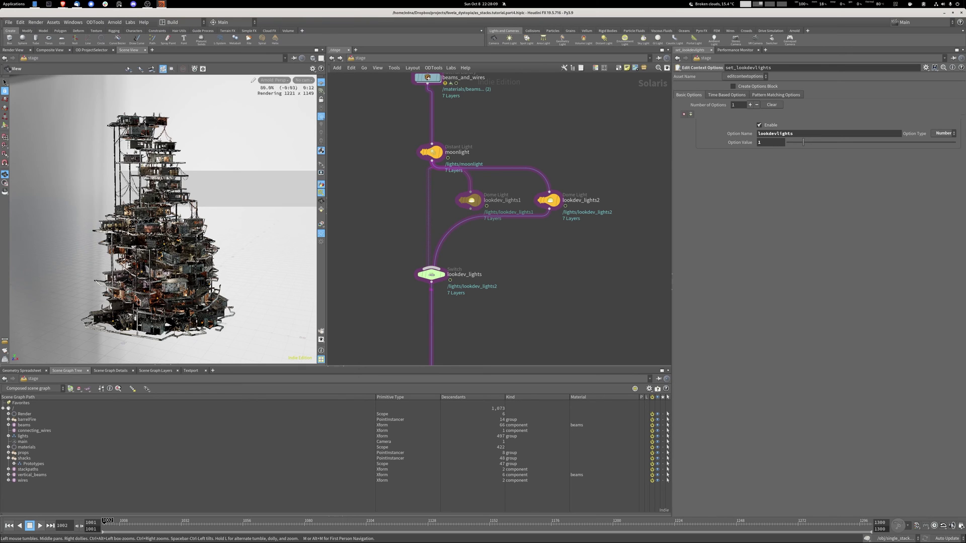
# - Inspect the Arnold-rendered stack from different angles and check which render outputs the viewport offers
pyautogui.moveTo(163, 219); pyautogui.dragTo(197, 222)
pyautogui.scroll(3, 195, 223)
pyautogui.click(321, 224)
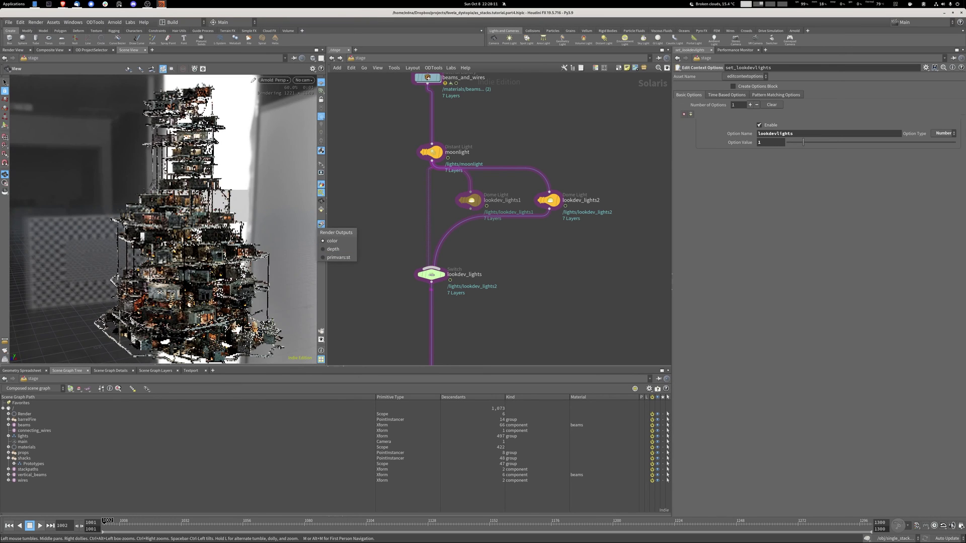
pyautogui.press('Escape')
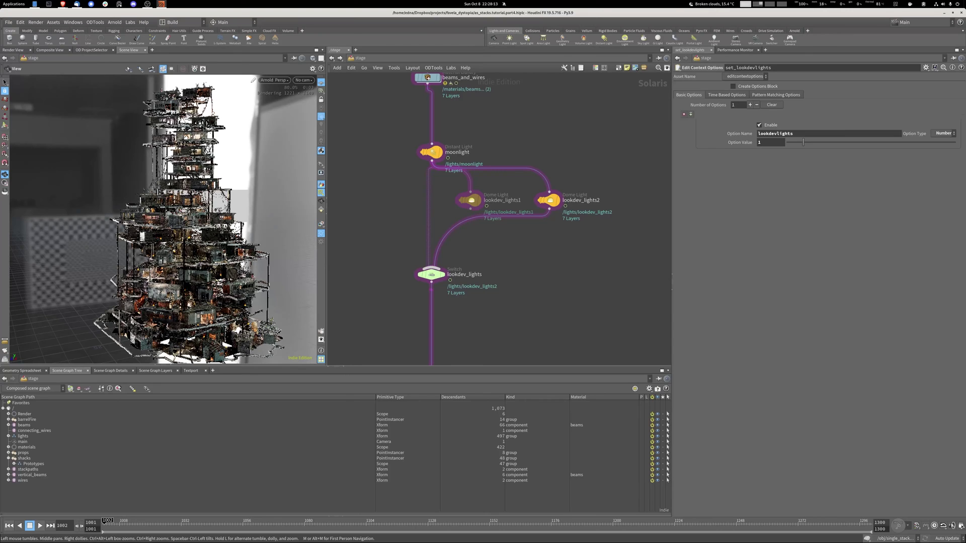
pyautogui.moveTo(196, 222); pyautogui.dragTo(151, 214)
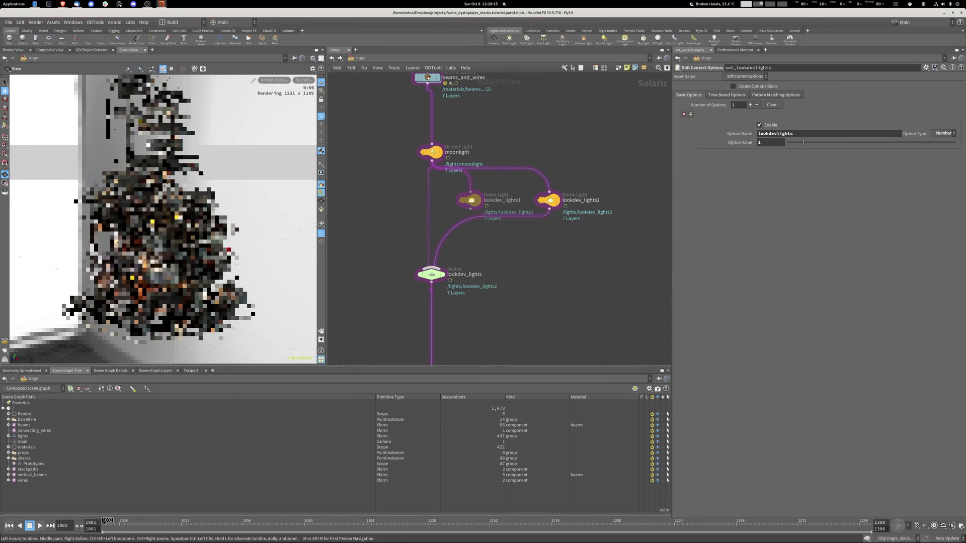
# - Set the lookdev option value to 1 in the set_lookdev node
pyautogui.moveTo(433, 352); pyautogui.dragTo(433, 32, button='middle')
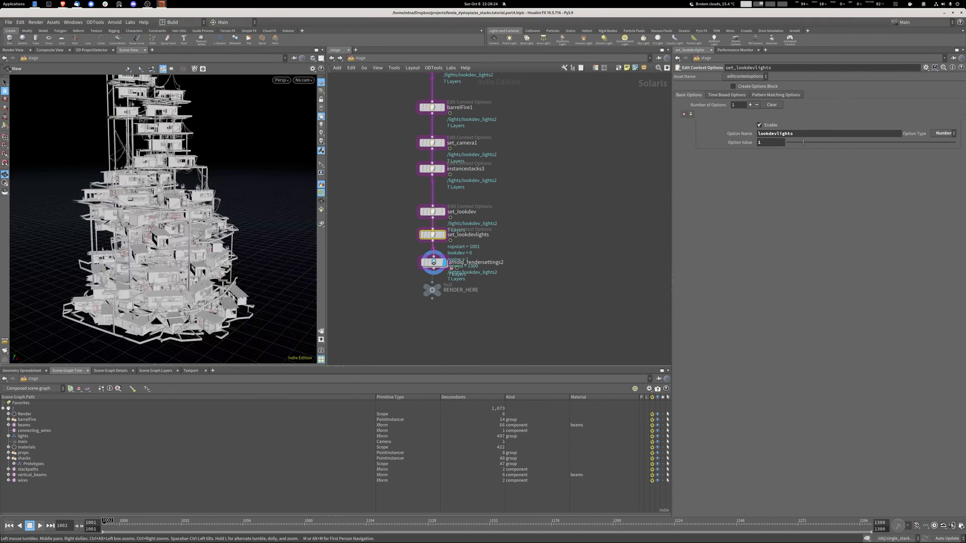
pyautogui.press('Up')
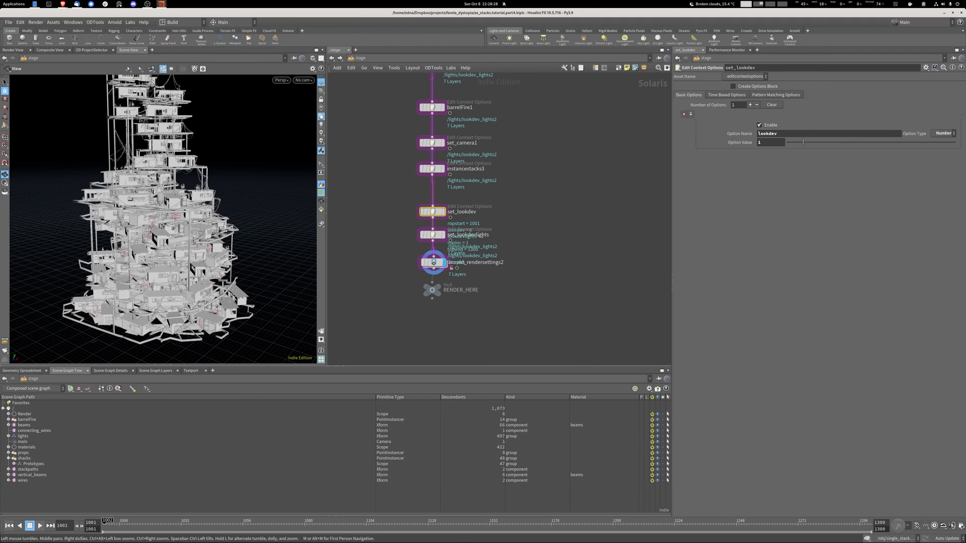
pyautogui.scroll(-5, 501, 251)
pyautogui.moveTo(499, 221); pyautogui.dragTo(466, 353, button='middle')
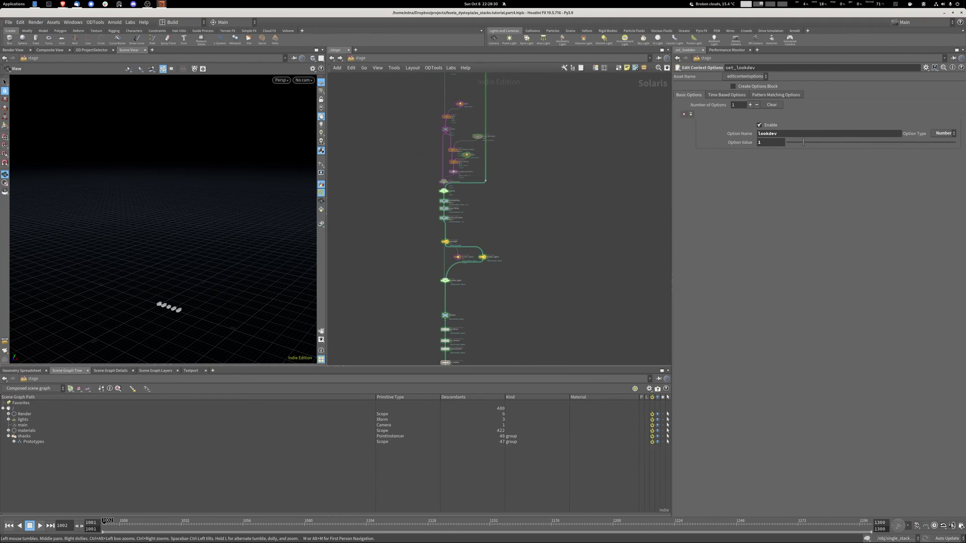
pyautogui.moveTo(478, 201); pyautogui.dragTo(487, 154, button='middle')
# - Frame the shacks prim in the viewport and render the lined-up shacks with Arnold
pyautogui.hotkey('space', 'a')
pyautogui.click(24, 436)
pyautogui.press('f')
pyautogui.scroll(3, 164, 223)
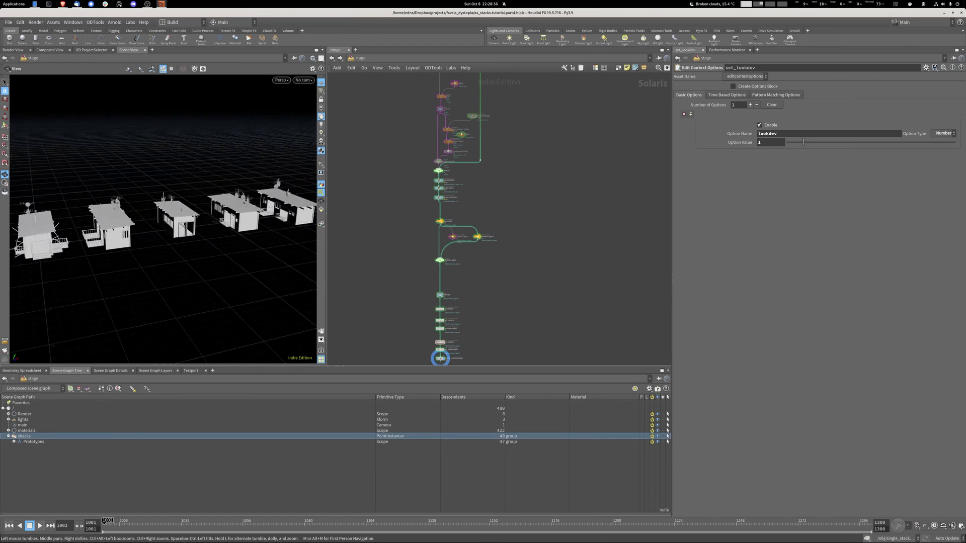
pyautogui.moveTo(163, 224); pyautogui.dragTo(212, 196)
pyautogui.hotkey('alt', 'r')
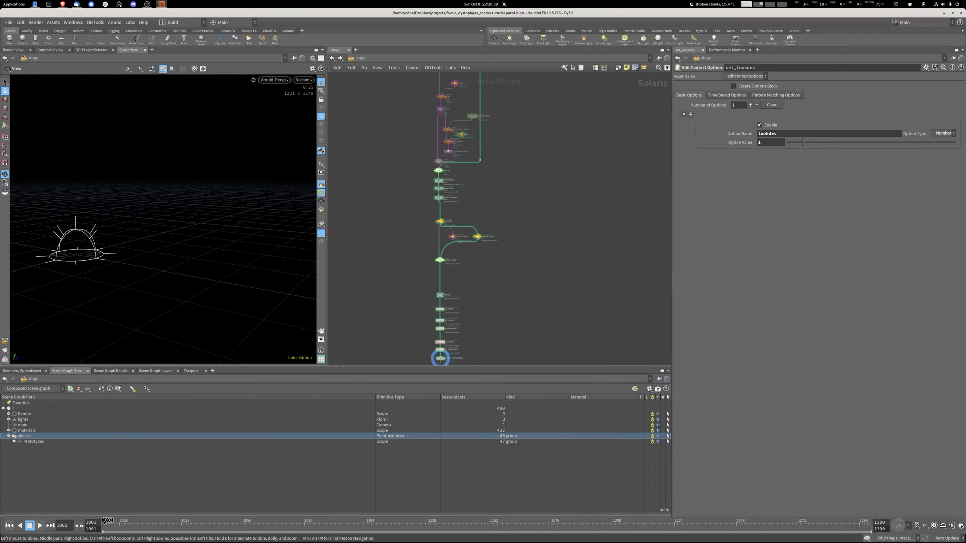
# - Inspect the rendered lookdev shacks from several angles and at close range
pyautogui.moveTo(497, 333); pyautogui.dragTo(513, 165, button='middle')
pyautogui.scroll(3, 513, 165)
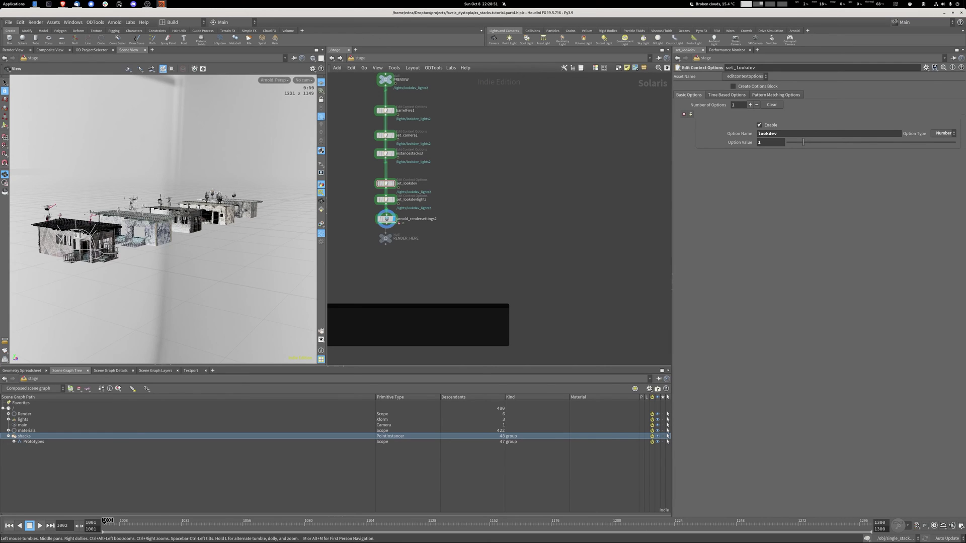
pyautogui.moveTo(163, 219); pyautogui.dragTo(201, 214)
pyautogui.moveTo(163, 220); pyautogui.dragTo(202, 219, button='right')
pyautogui.moveTo(201, 219); pyautogui.dragTo(40, 217)
pyautogui.moveTo(101, 227); pyautogui.dragTo(267, 224)
# - Set the lookdev option value to 0 in the set_lookdev node
pyautogui.moveTo(478, 226); pyautogui.dragTo(527, 227, button='middle')
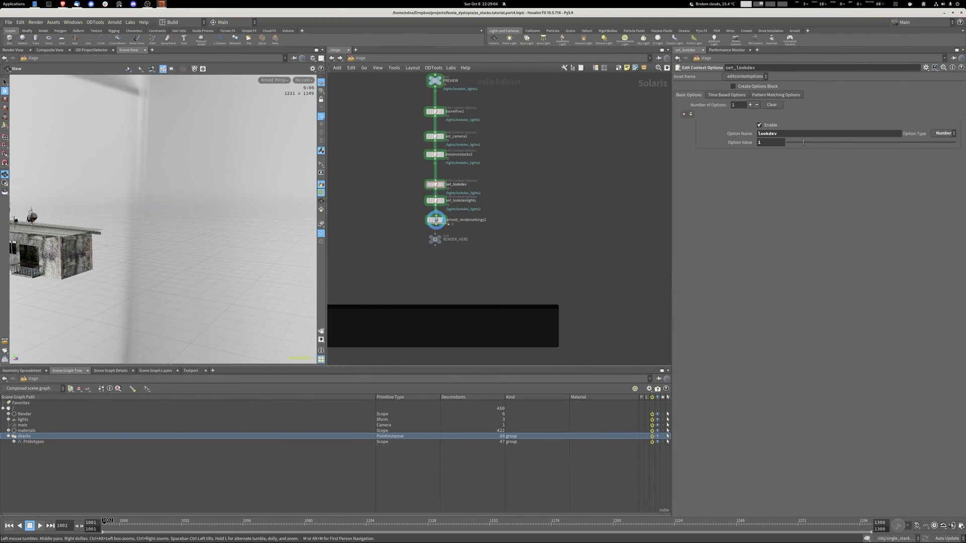
pyautogui.scroll(4, 399, 217)
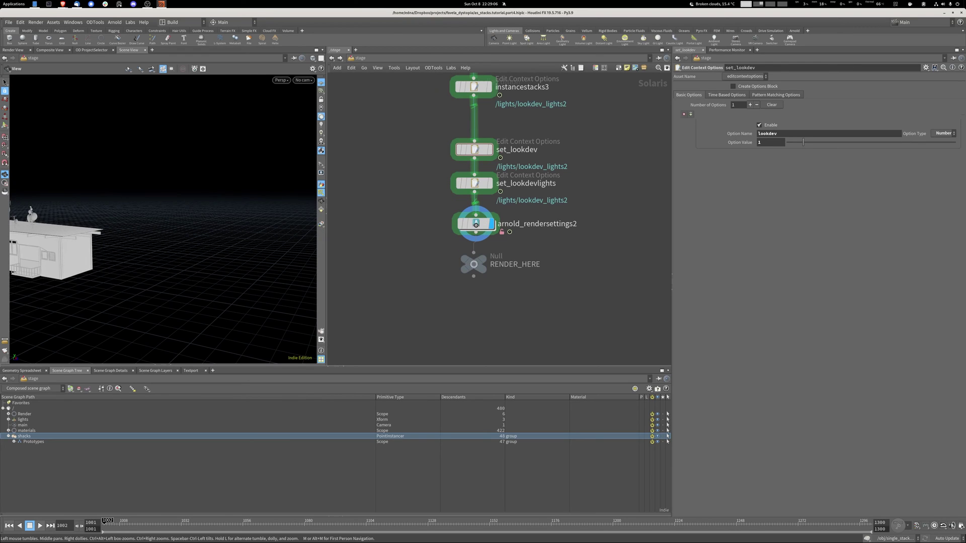
pyautogui.click(474, 149)
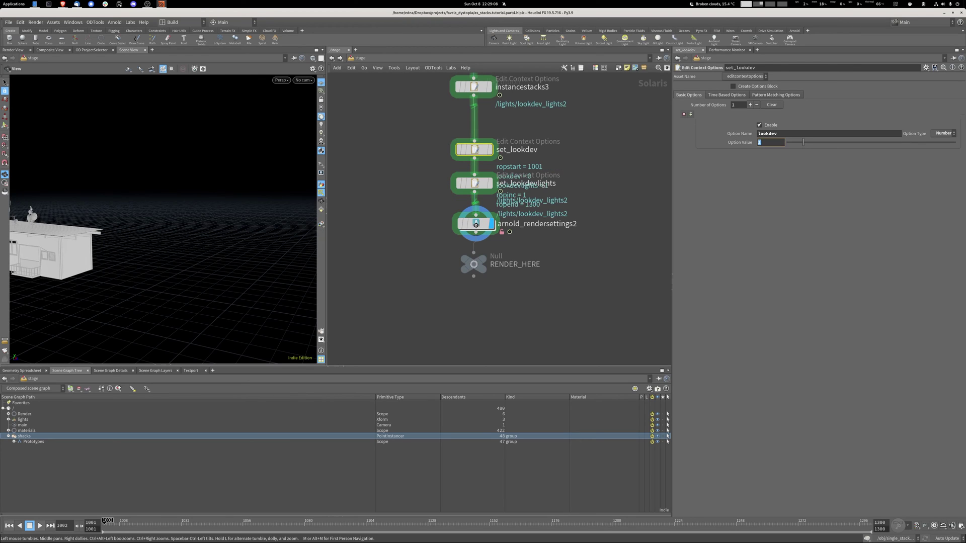
pyautogui.moveTo(804, 142); pyautogui.dragTo(786, 143)
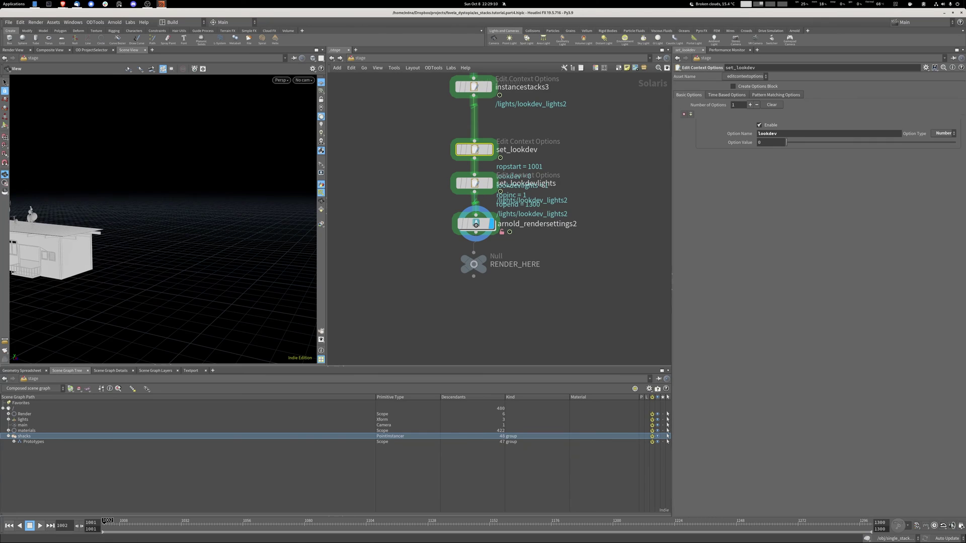
pyautogui.press('g')
# - Set the instancestacks option value to 1 in the instancestacks3 node
pyautogui.moveTo(476, 225); pyautogui.dragTo(432, 299, button='middle')
pyautogui.press('Up')
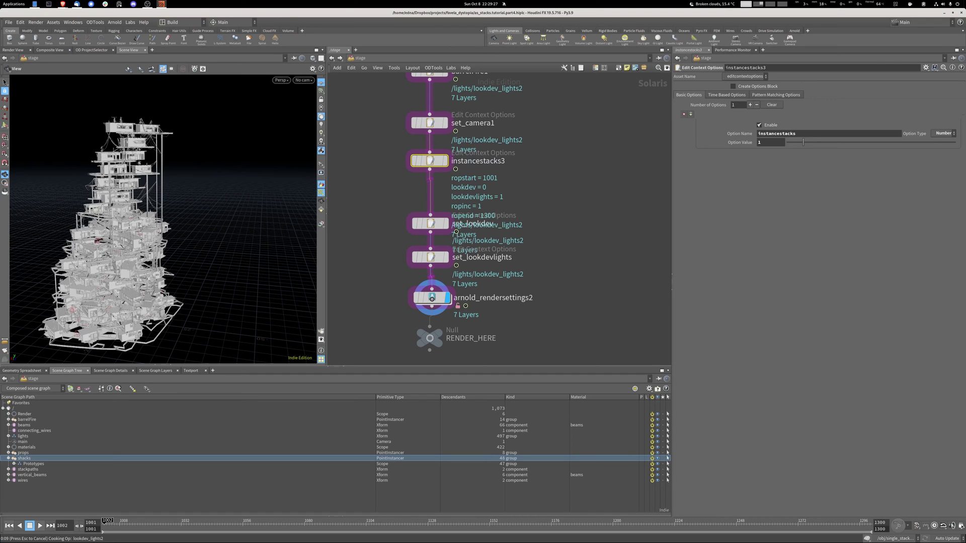
pyautogui.click(321, 164)
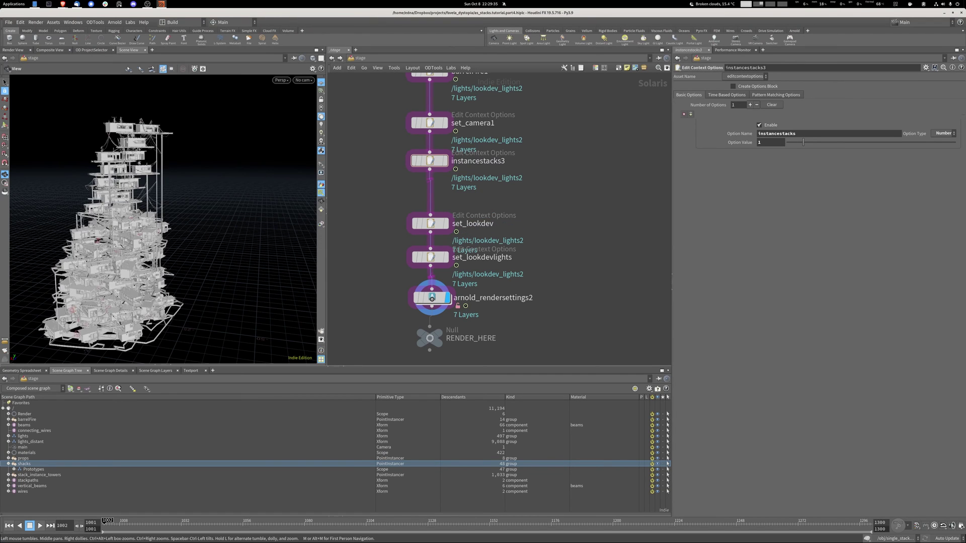
# - Look through the /main camera and render the instanced towers with Arnold
pyautogui.scroll(-5, 254, 234)
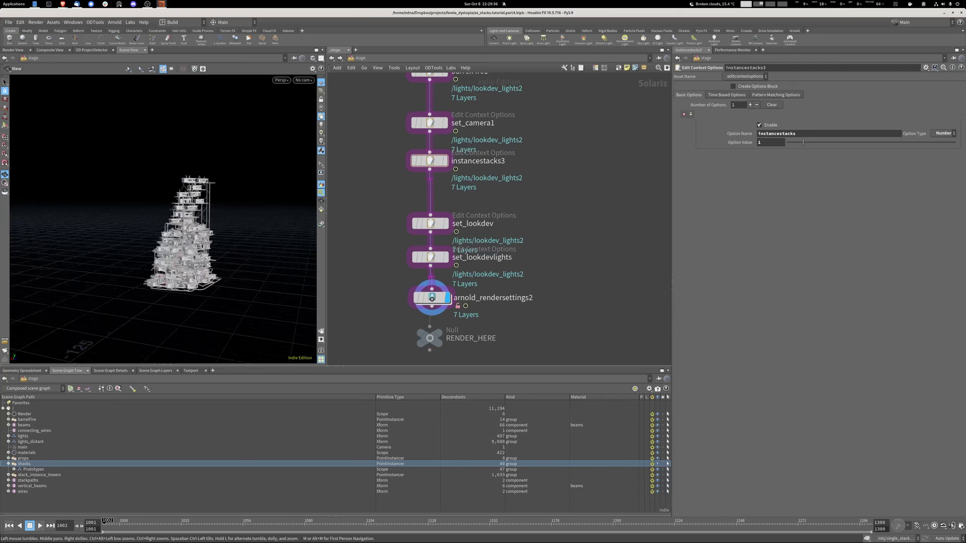
pyautogui.click(304, 80)
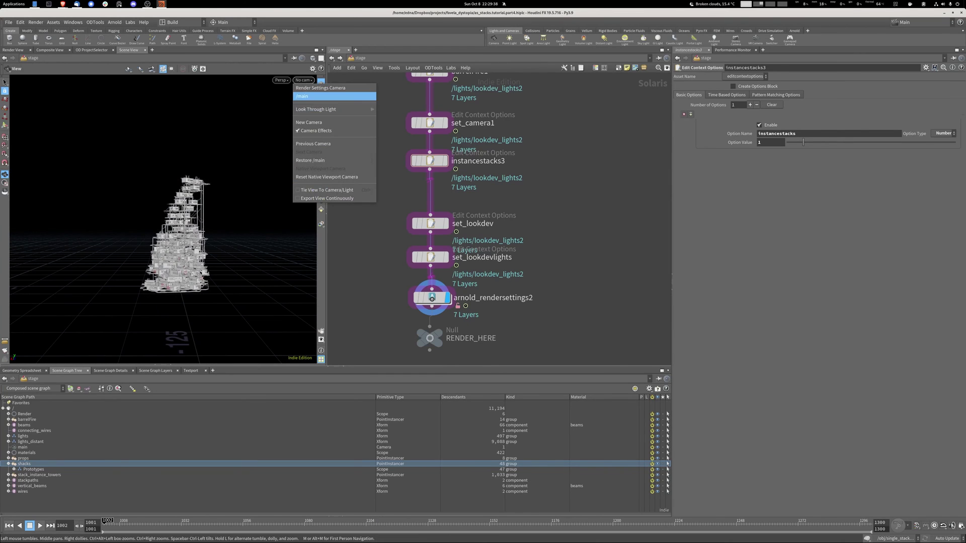
pyautogui.click(322, 92)
pyautogui.click(284, 80)
pyautogui.click(307, 126)
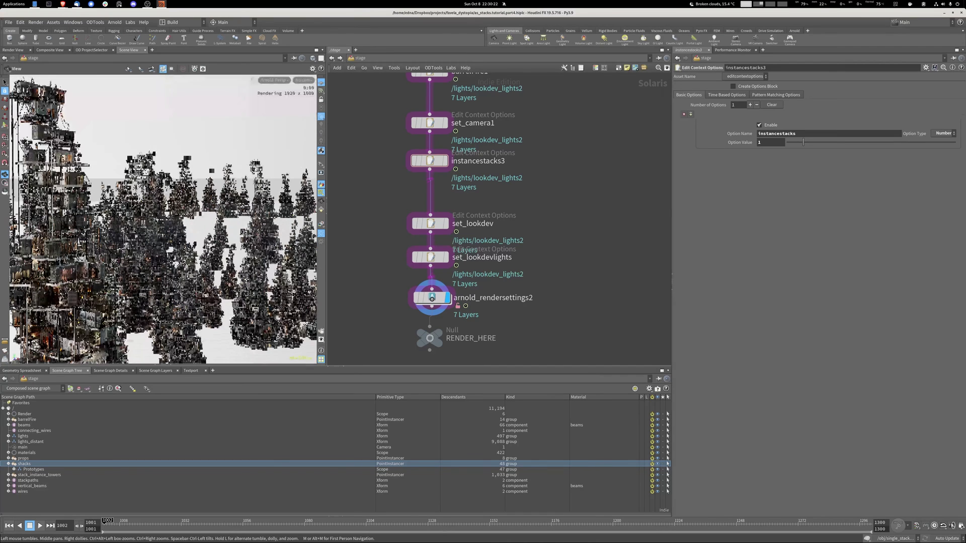
# - Survey the rendered field of instanced towers from above and check the system's memory usage
pyautogui.scroll(-4, 115, 283)
pyautogui.moveTo(114, 283); pyautogui.dragTo(114, 307)
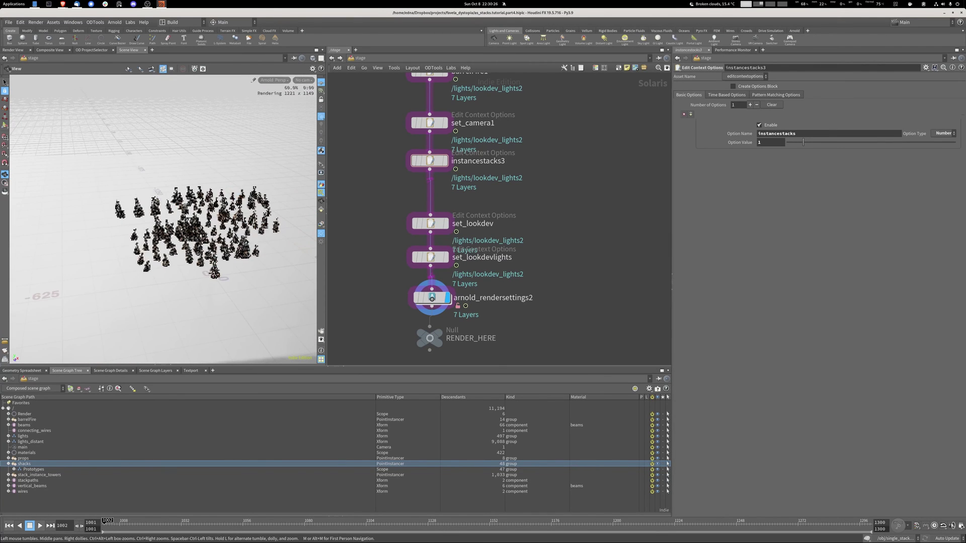
pyautogui.click(839, 4)
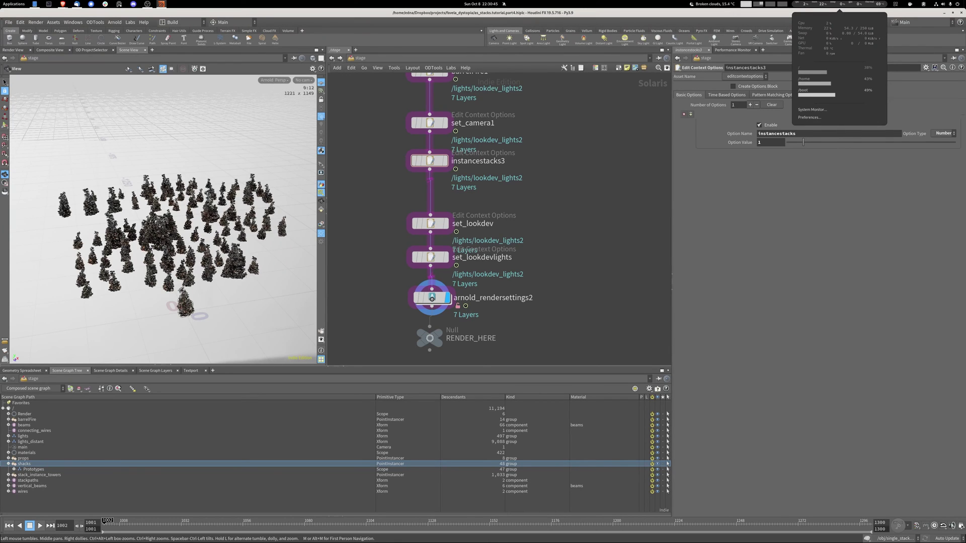
pyautogui.press('Escape')
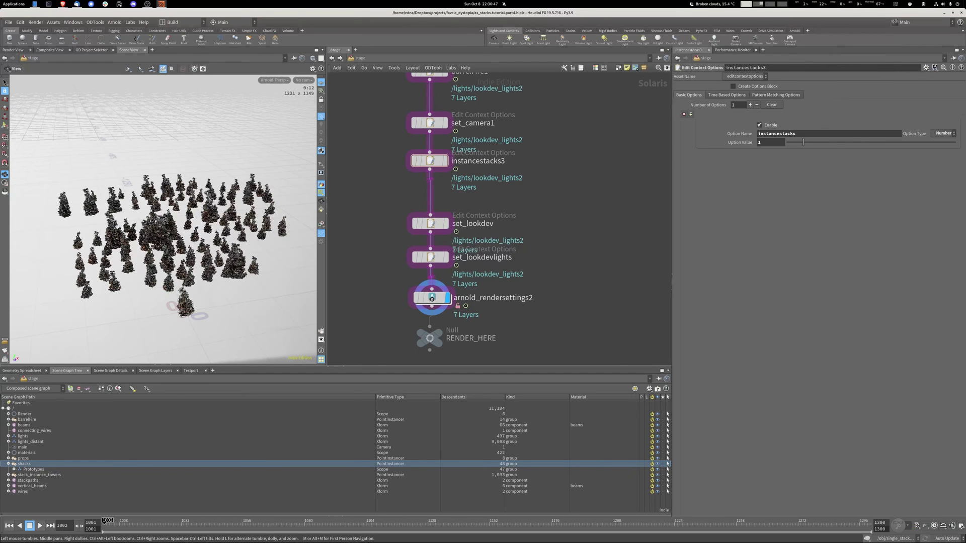
# - View the rendered towers from ground level and return to the render settings camera
pyautogui.moveTo(163, 218); pyautogui.dragTo(167, 259)
pyautogui.moveTo(167, 260)
pyautogui.mouseDown(button='right')
pyautogui.moveTo(237, 259)
pyautogui.moveTo(166, 259)
pyautogui.mouseUp(button='right')
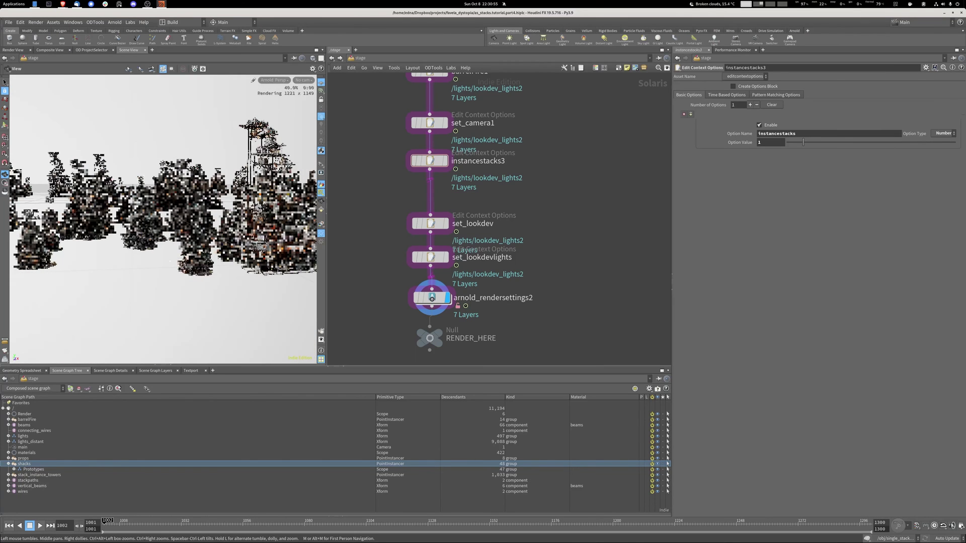
pyautogui.click(304, 80)
pyautogui.click(320, 88)
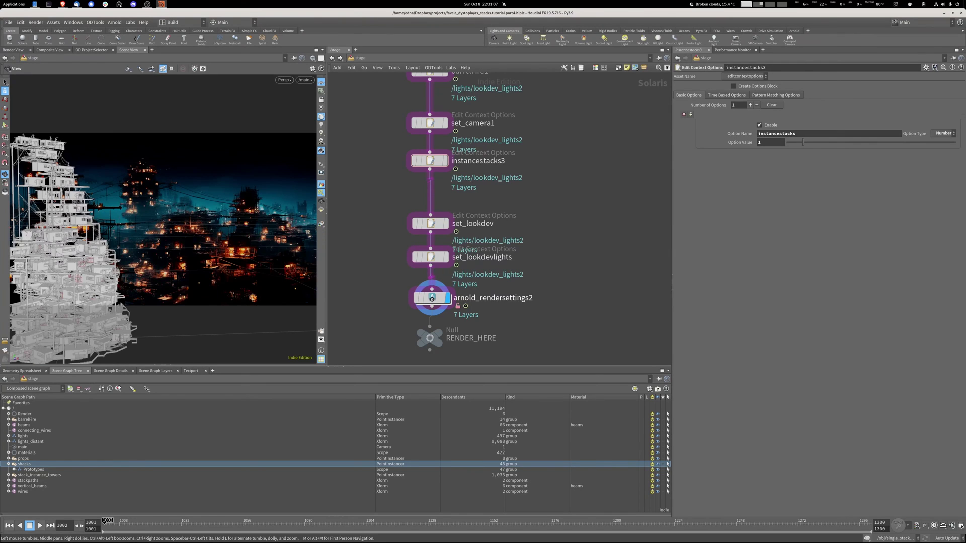
# - Examine the favela_scene and beauty branches in the Render Stage Area and the LOP path of fetch1
pyautogui.press('h')
pyautogui.moveTo(523, 311); pyautogui.dragTo(538, 255, button='middle')
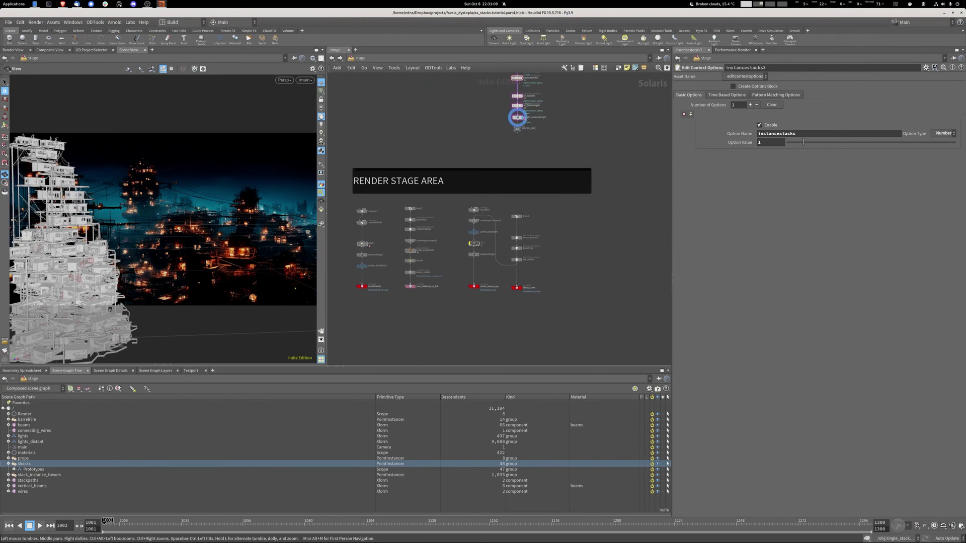
pyautogui.scroll(5, 539, 254)
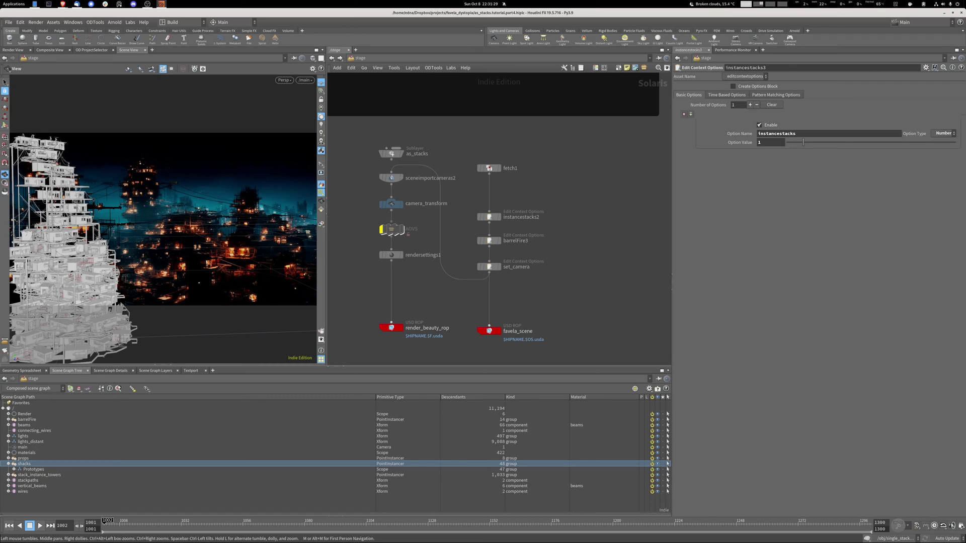
pyautogui.moveTo(498, 219); pyautogui.dragTo(507, 217, button='middle')
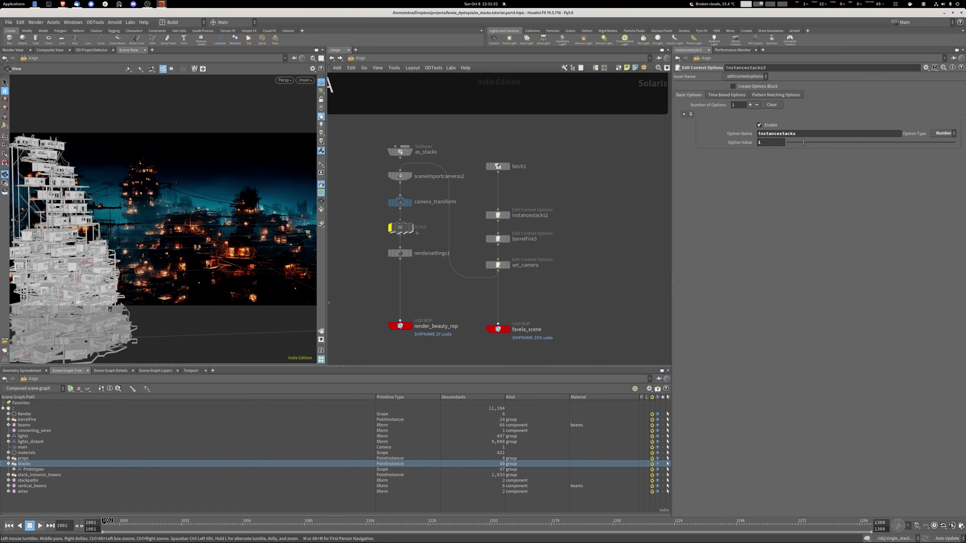
pyautogui.click(498, 166)
pyautogui.moveTo(498, 91); pyautogui.dragTo(524, 92, button='middle')
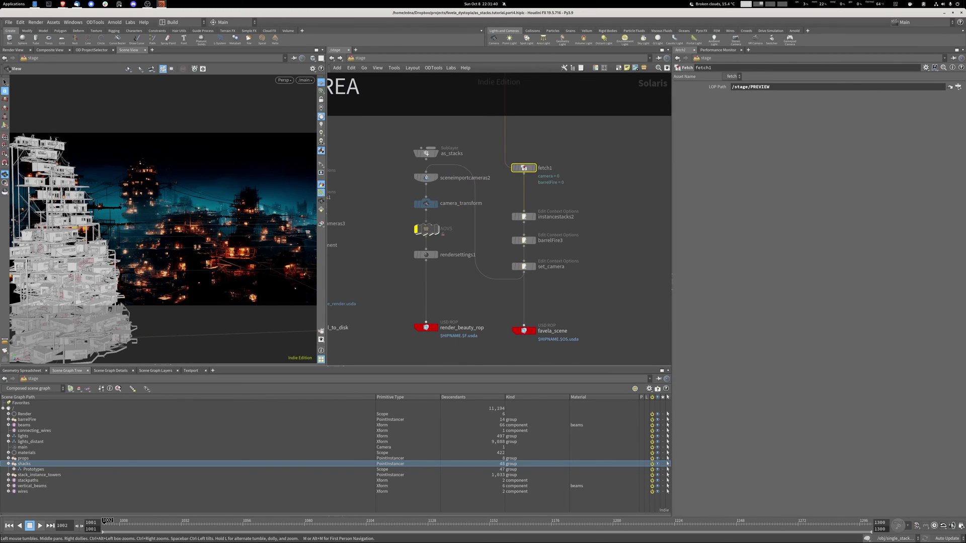
# - Review the USD output settings of render_beauty_rop and the neighbouring barrel fire render branches
pyautogui.moveTo(400, 249); pyautogui.dragTo(425, 264)
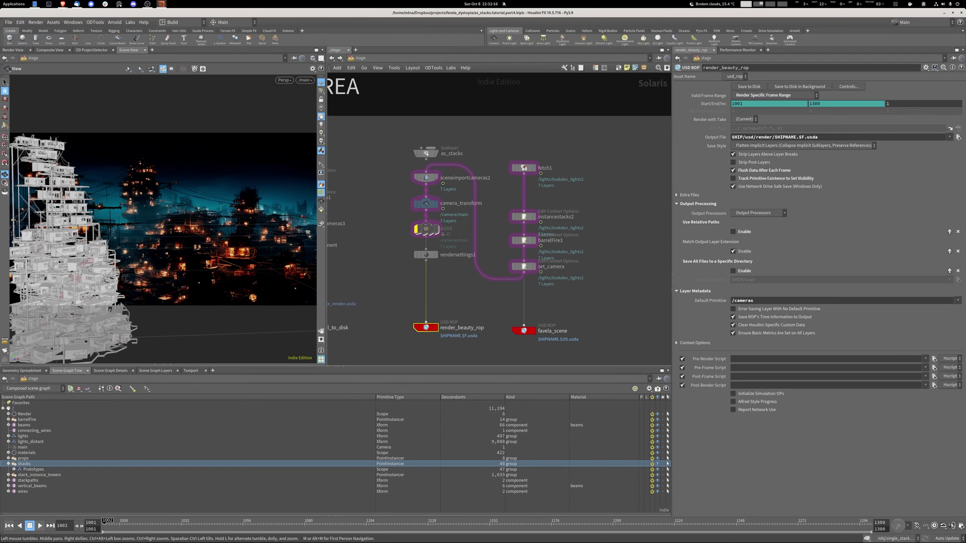
pyautogui.moveTo(427, 153); pyautogui.dragTo(586, 129, button='middle')
pyautogui.moveTo(486, 235); pyautogui.dragTo(519, 236, button='middle')
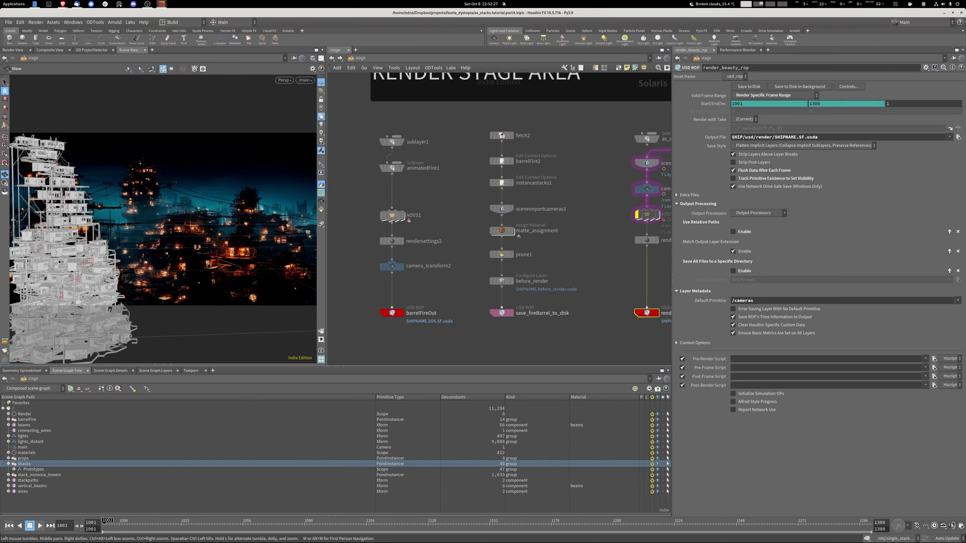
# - Review the start of the stage network, covering the camera, shacks, props, barrel fire and lookdev branches
pyautogui.moveTo(575, 164); pyautogui.dragTo(473, 248, button='middle')
pyautogui.scroll(-4, 473, 248)
pyautogui.moveTo(650, 139); pyautogui.dragTo(573, 274, button='middle')
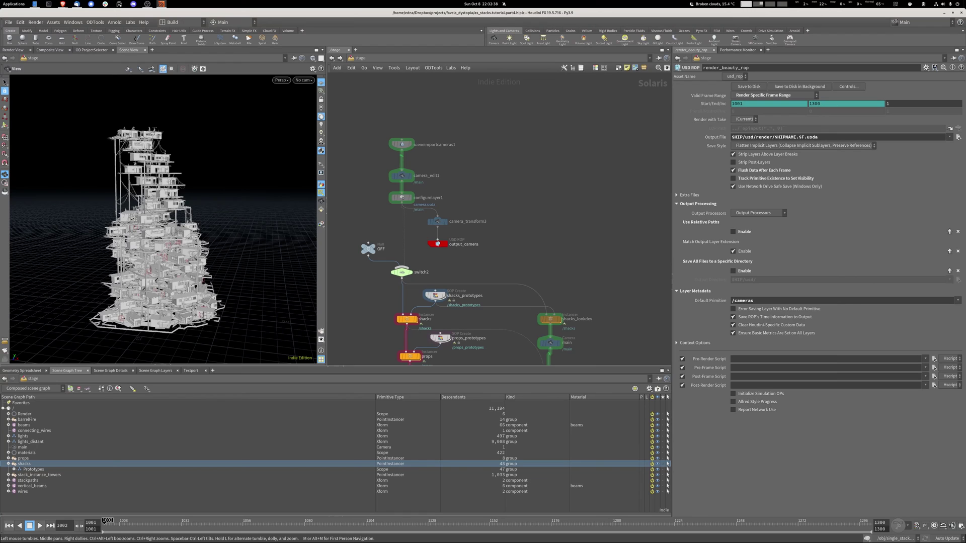
pyautogui.moveTo(462, 352); pyautogui.dragTo(477, 248, button='middle')
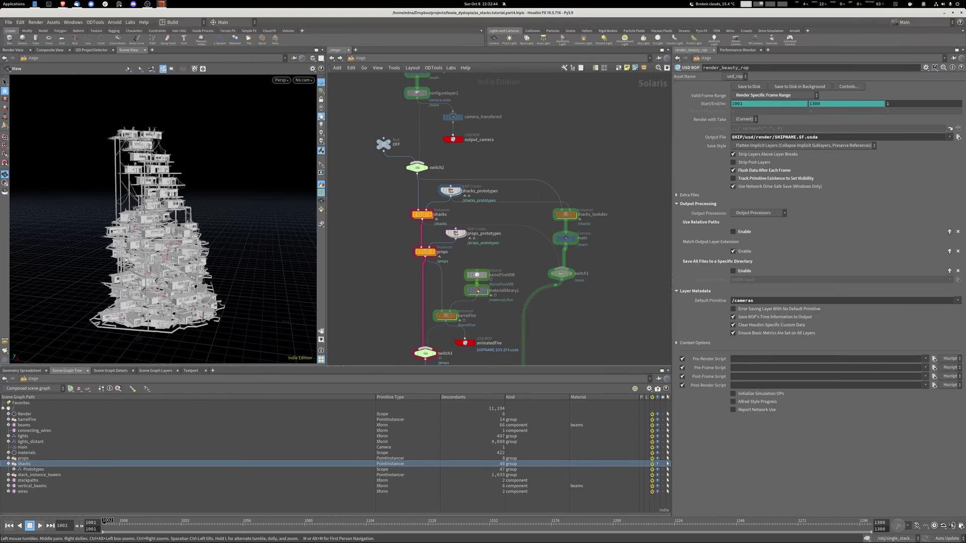
pyautogui.moveTo(478, 291); pyautogui.dragTo(470, 245, button='middle')
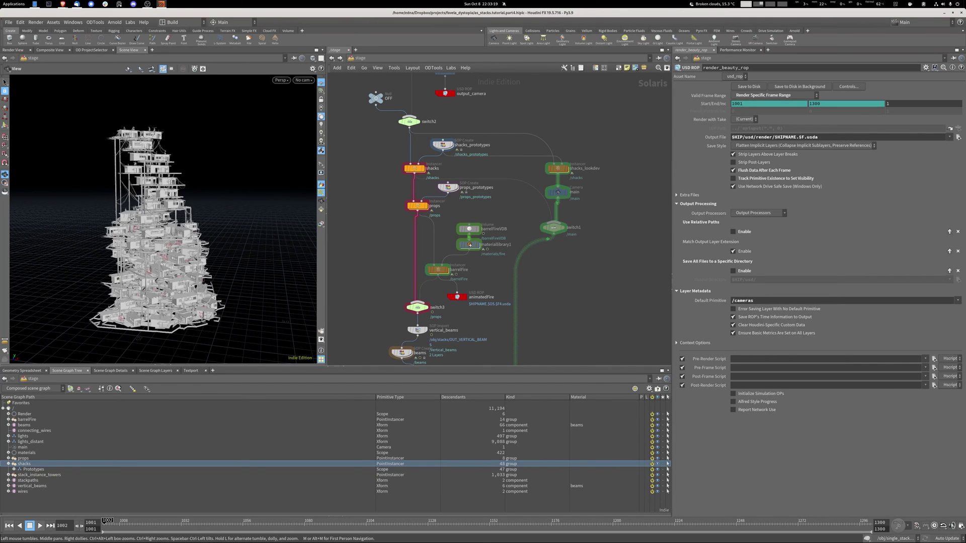
pyautogui.moveTo(470, 245); pyautogui.dragTo(463, 323, button='middle')
pyautogui.moveTo(452, 289); pyautogui.dragTo(445, 229, button='middle')
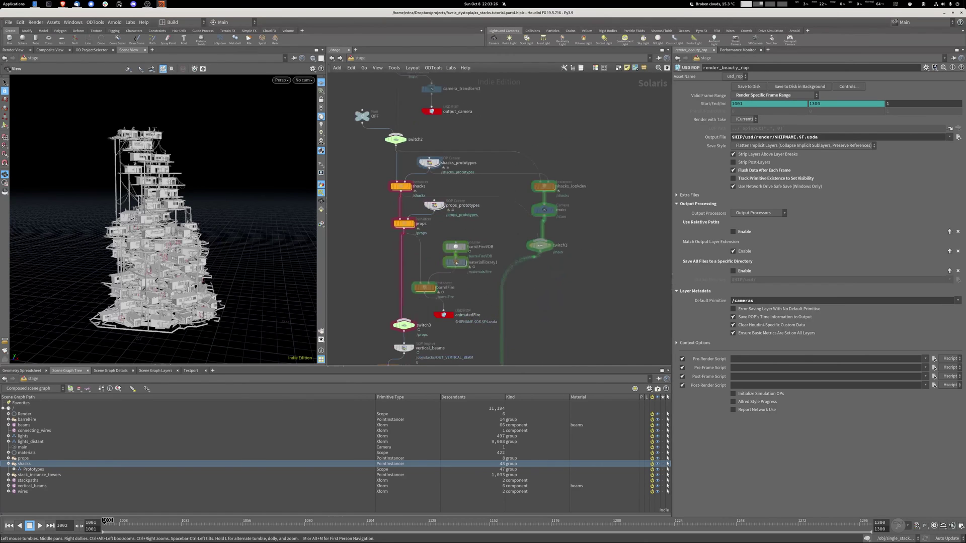
# - Follow the main network branch down through the instanced towers, material assignments, lights switch and context options
pyautogui.moveTo(456, 262); pyautogui.dragTo(439, 91, button='middle')
pyautogui.scroll(-3, 439, 90)
pyautogui.moveTo(470, 362); pyautogui.dragTo(458, 54, button='middle')
pyautogui.moveTo(457, 235); pyautogui.dragTo(436, 368, button='middle')
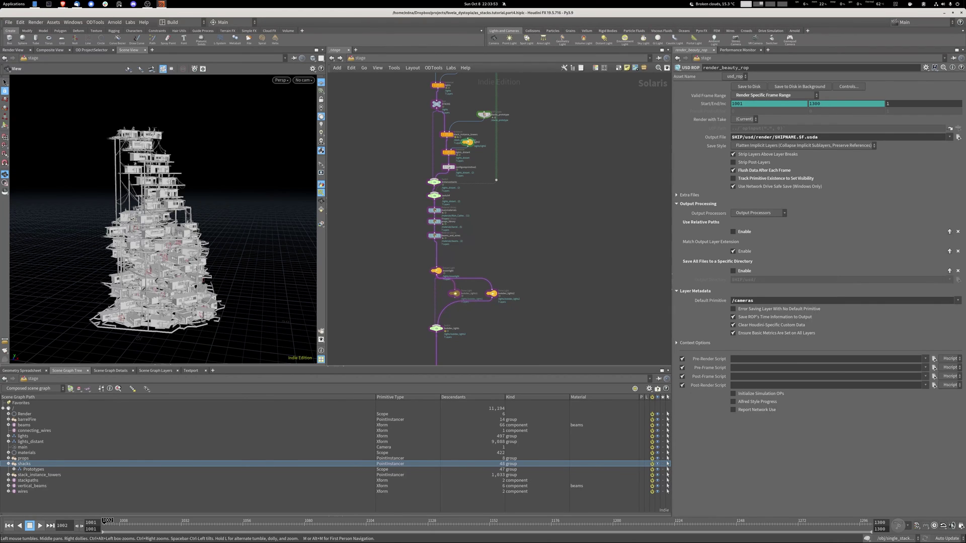
pyautogui.moveTo(396, 280); pyautogui.dragTo(425, 211, button='middle')
pyautogui.moveTo(424, 151)
pyautogui.mouseDown(button='middle')
pyautogui.moveTo(396, 341)
pyautogui.moveTo(412, 153)
pyautogui.mouseUp(button='middle')
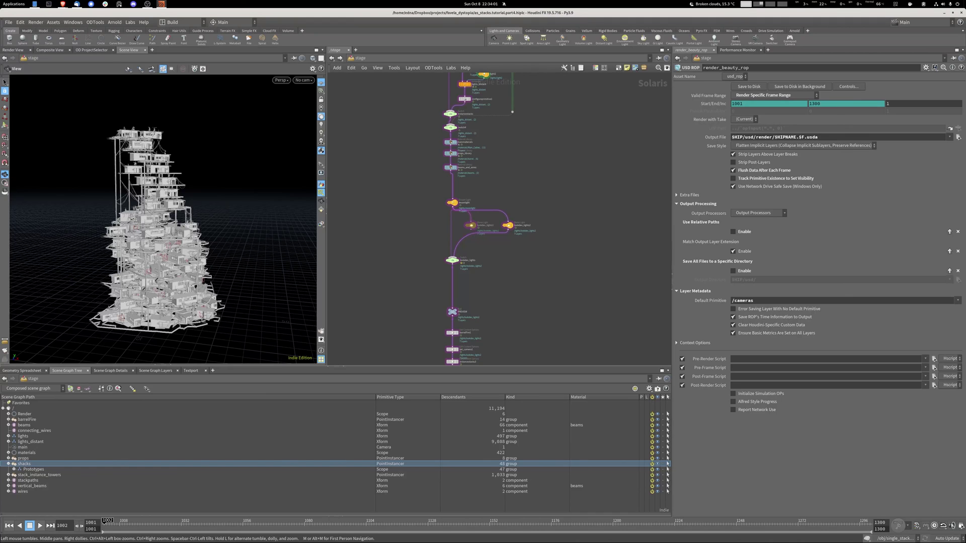
pyautogui.moveTo(452, 260); pyautogui.dragTo(460, 163, button='middle')
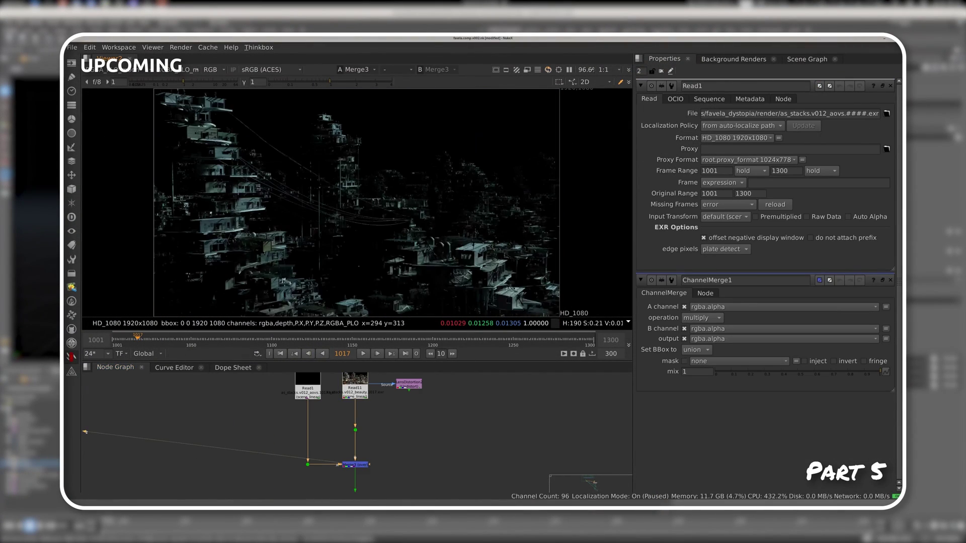
# - Switch to Nuke and view successive AOV layers of the as_stacks render
pyautogui.press('pagedown')
pyautogui.press('pagedown')
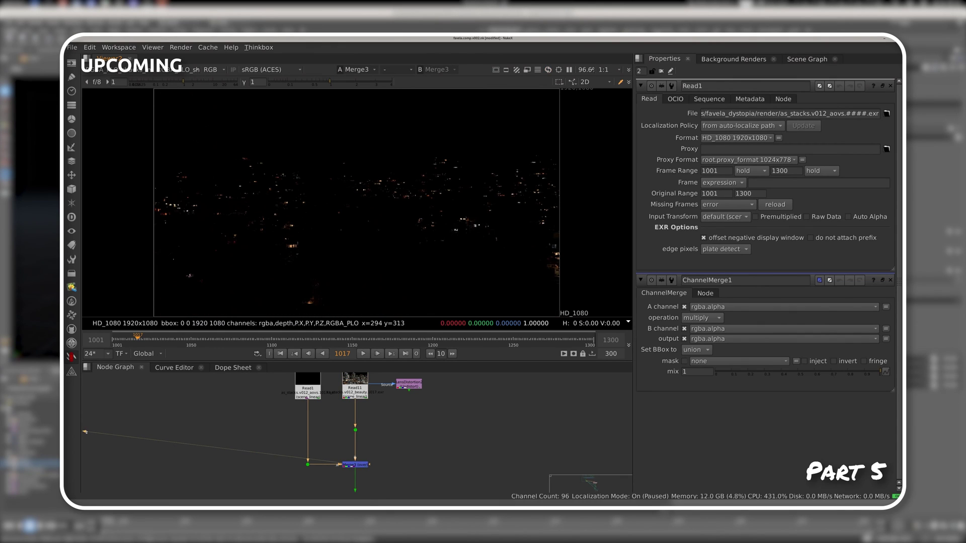